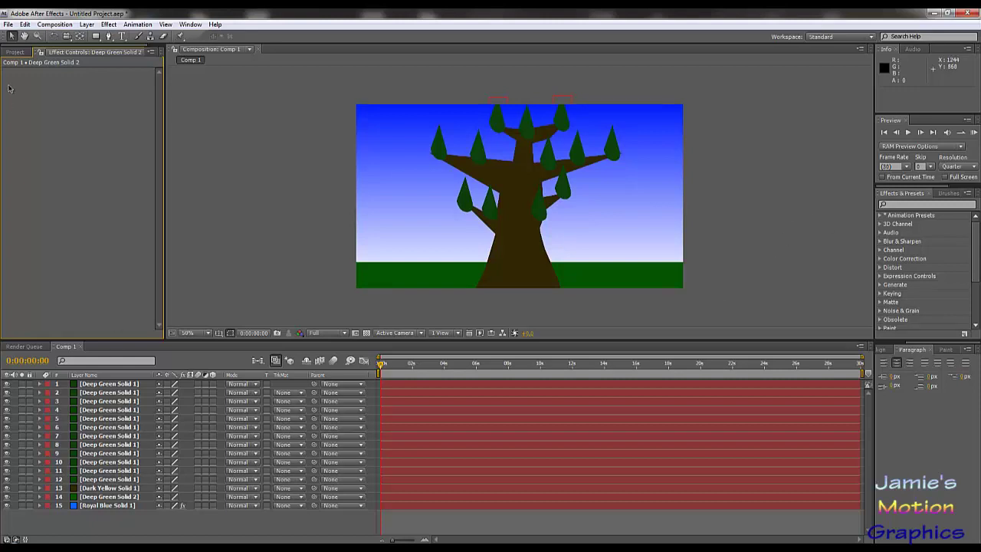
# Show the project's item list in place of the effect controls
pyautogui.click(14, 52)
pyautogui.click(89, 51)
pyautogui.click(15, 51)
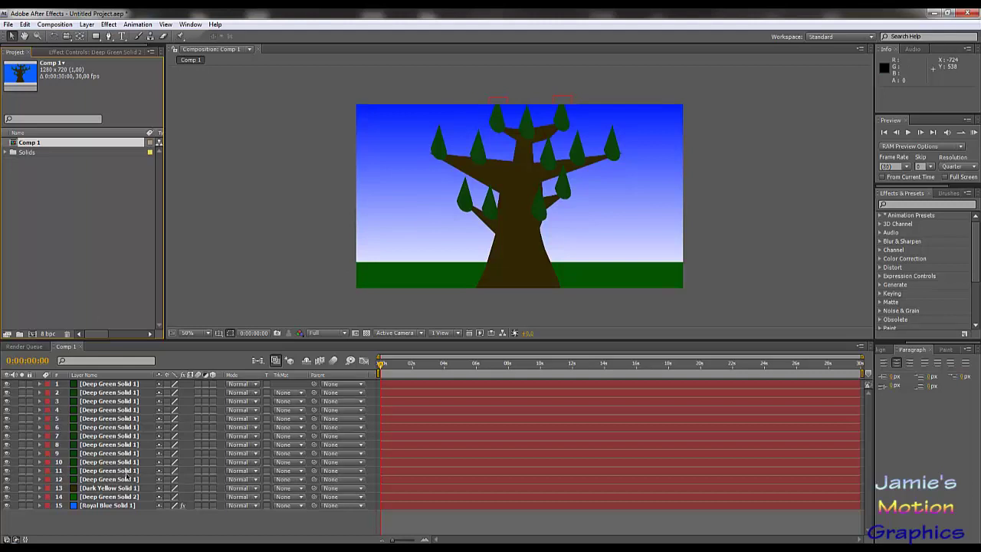
pyautogui.click(119, 385)
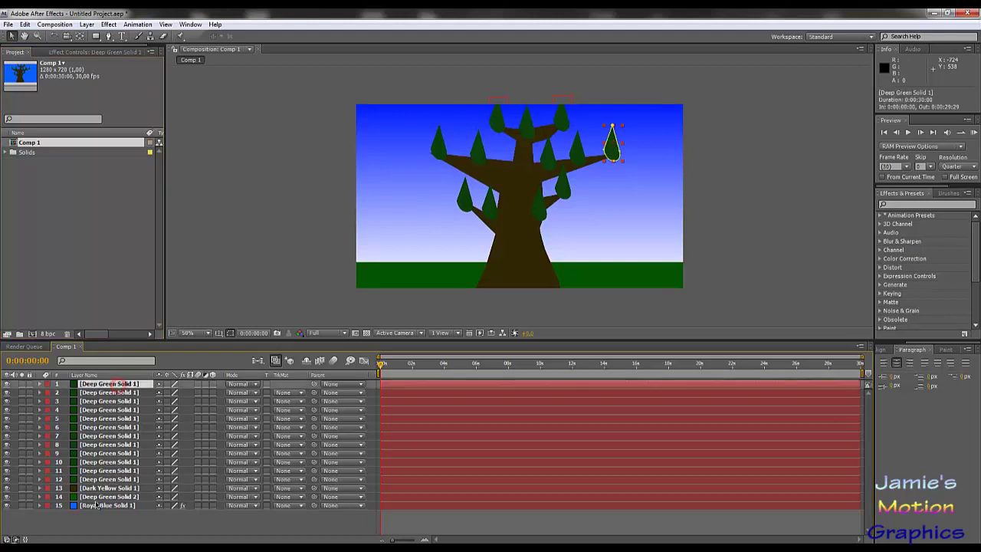
pyautogui.keyDown('shift'); pyautogui.click(106, 480); pyautogui.keyUp('shift')
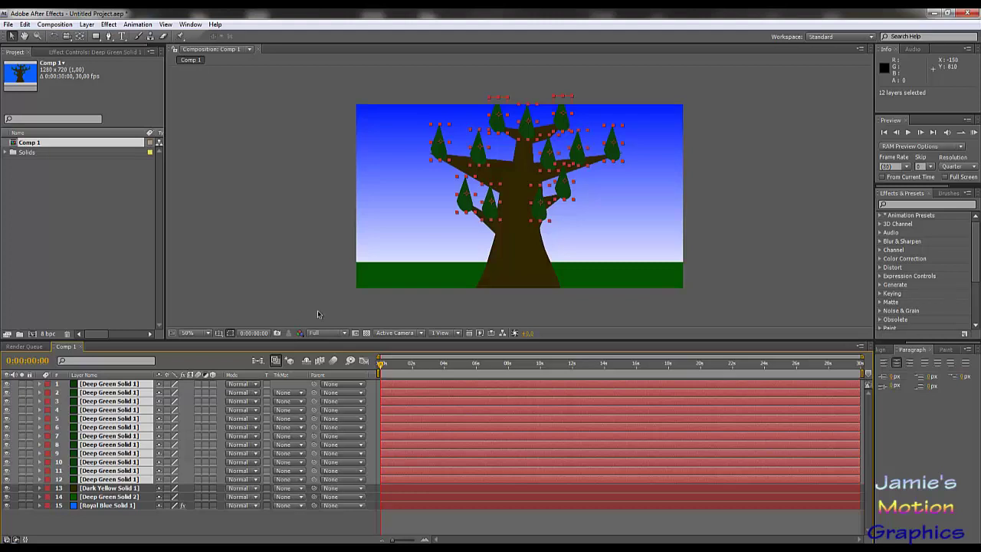
pyautogui.click(57, 24)
pyautogui.moveTo(84, 25)
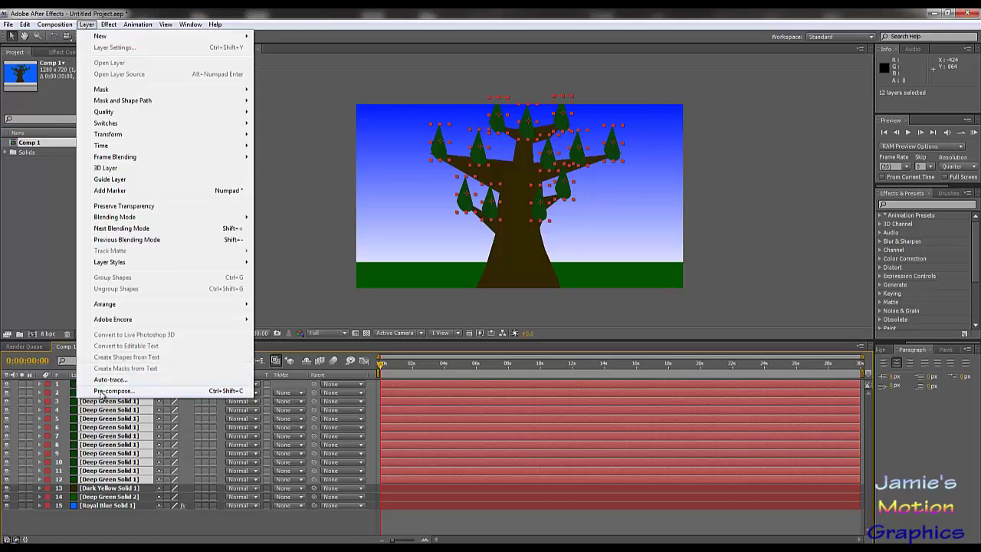
pyautogui.click(102, 475)
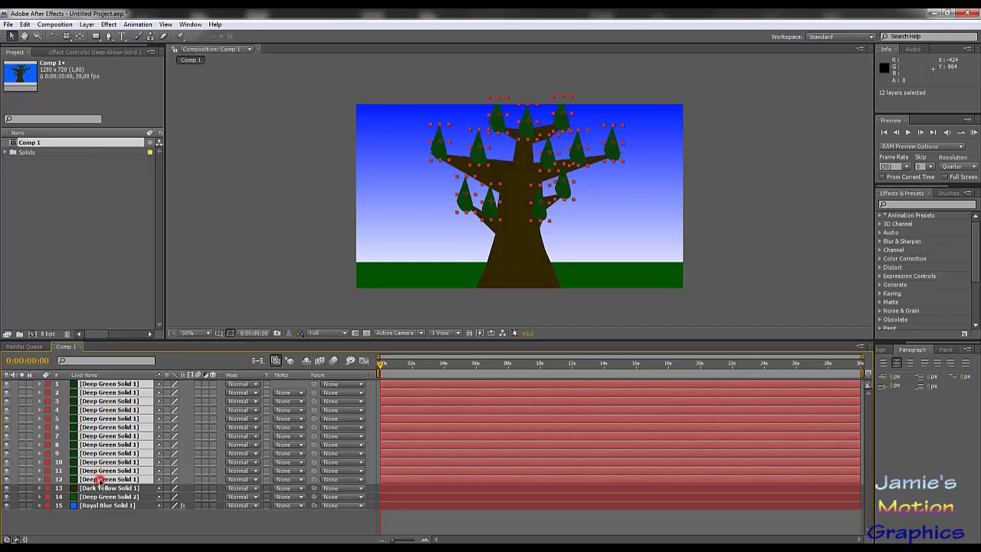
pyautogui.click(95, 520)
# Pre-compose the twelve Deep Green Solid 1 leaf layers into a new composition named Leaves, moving all attributes into it
pyautogui.click(102, 479)
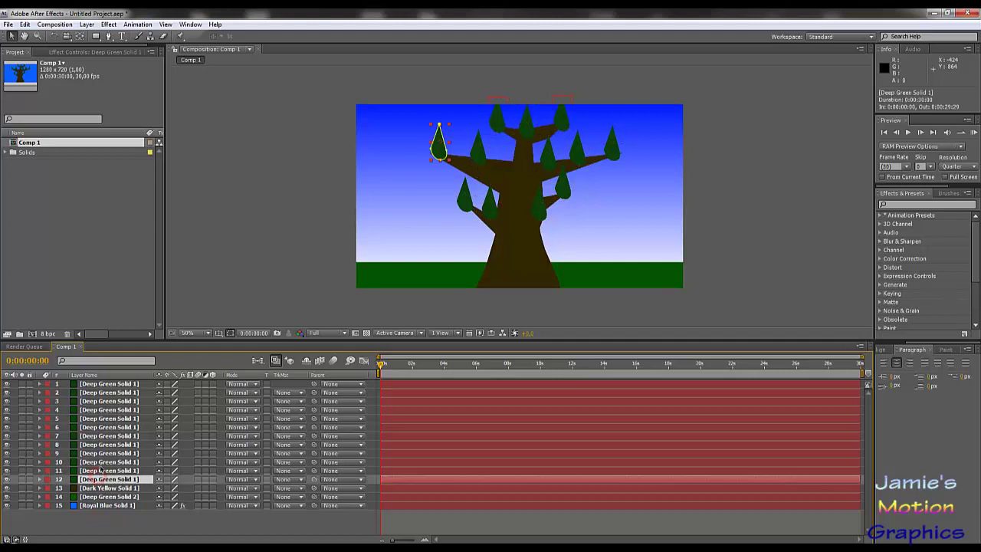
pyautogui.keyDown('shift'); pyautogui.click(105, 385); pyautogui.keyUp('shift')
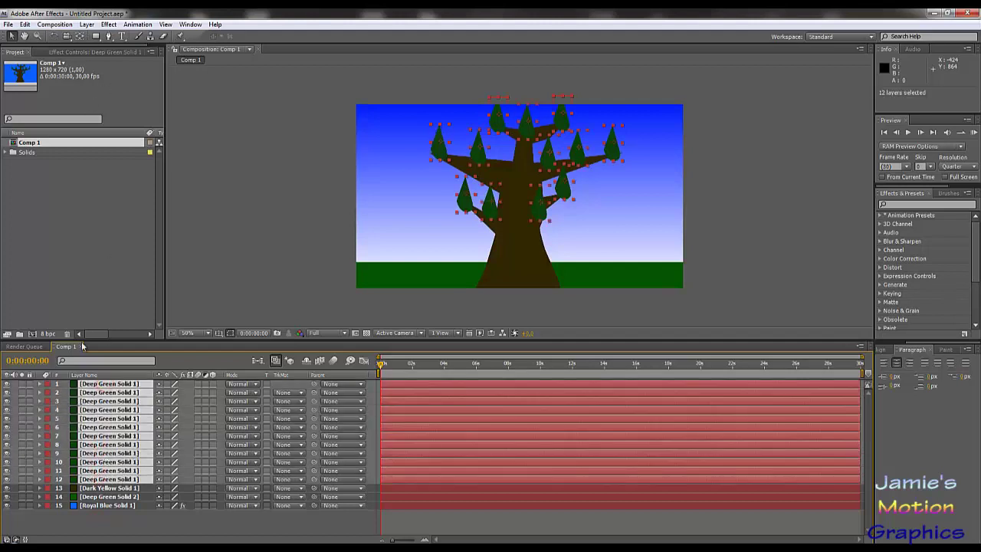
pyautogui.keyDown('ctrl'); pyautogui.click(109, 419); pyautogui.keyUp('ctrl')
pyautogui.keyDown('ctrl'); pyautogui.click(110, 444); pyautogui.keyUp('ctrl')
pyautogui.keyDown('ctrl'); pyautogui.click(108, 401); pyautogui.keyUp('ctrl')
pyautogui.keyDown('ctrl'); pyautogui.click(110, 419); pyautogui.keyUp('ctrl')
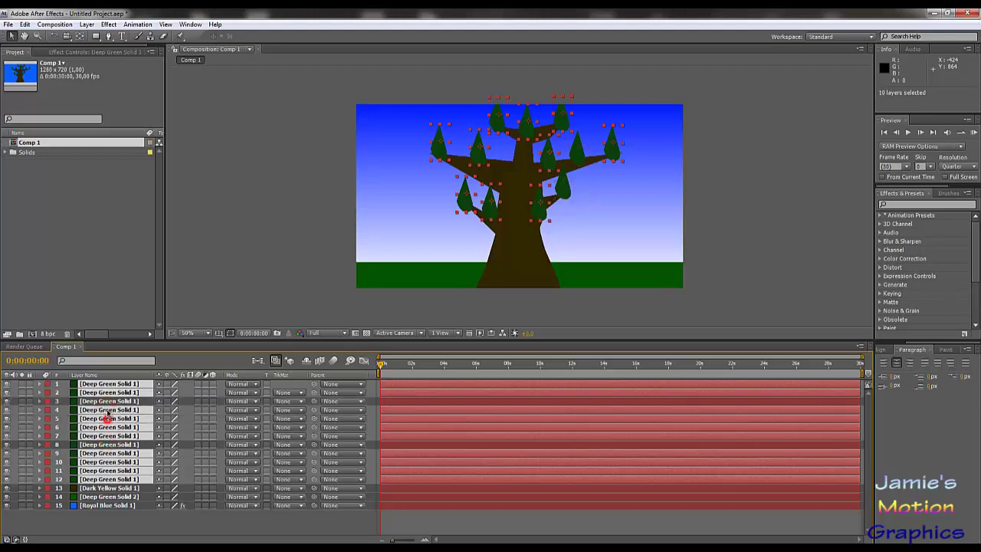
pyautogui.keyDown('ctrl'); pyautogui.click(108, 401); pyautogui.keyUp('ctrl')
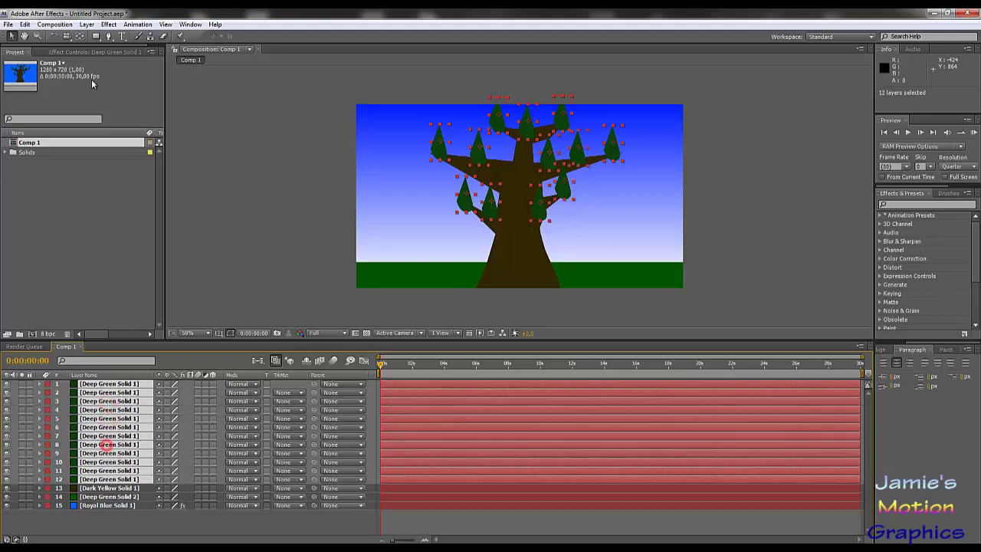
pyautogui.keyDown('ctrl'); pyautogui.click(108, 444); pyautogui.keyUp('ctrl')
pyautogui.click(87, 25)
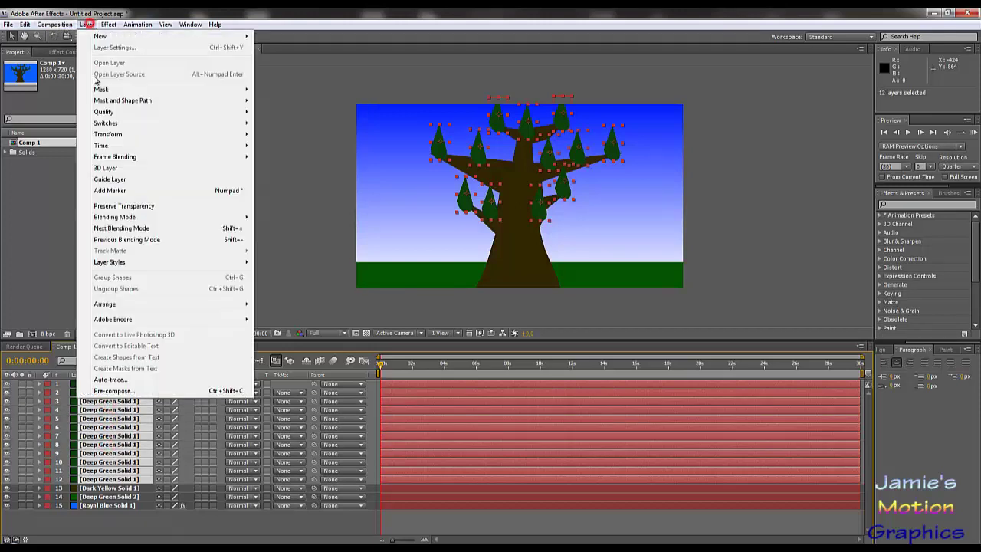
pyautogui.click(108, 389)
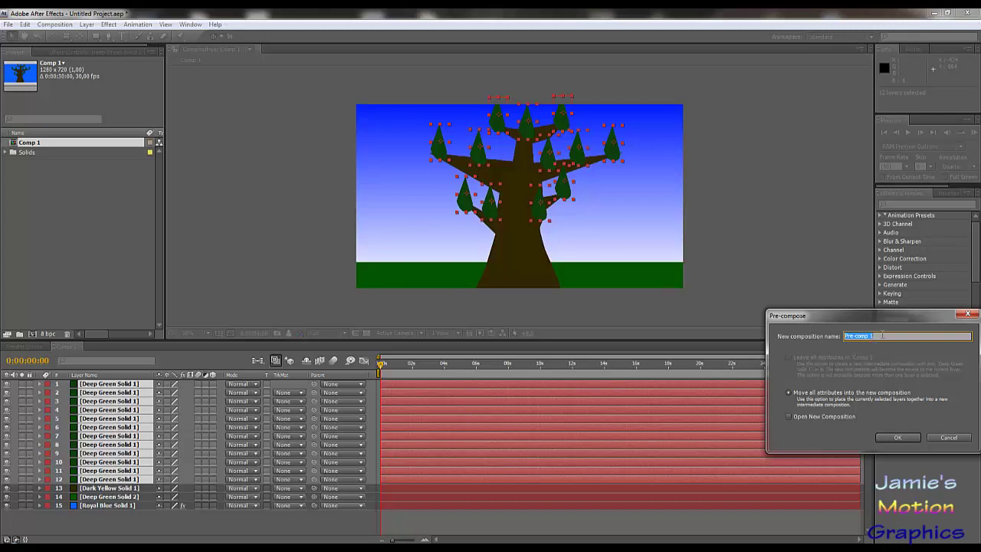
pyautogui.write('Leaves')
pyautogui.click(894, 437)
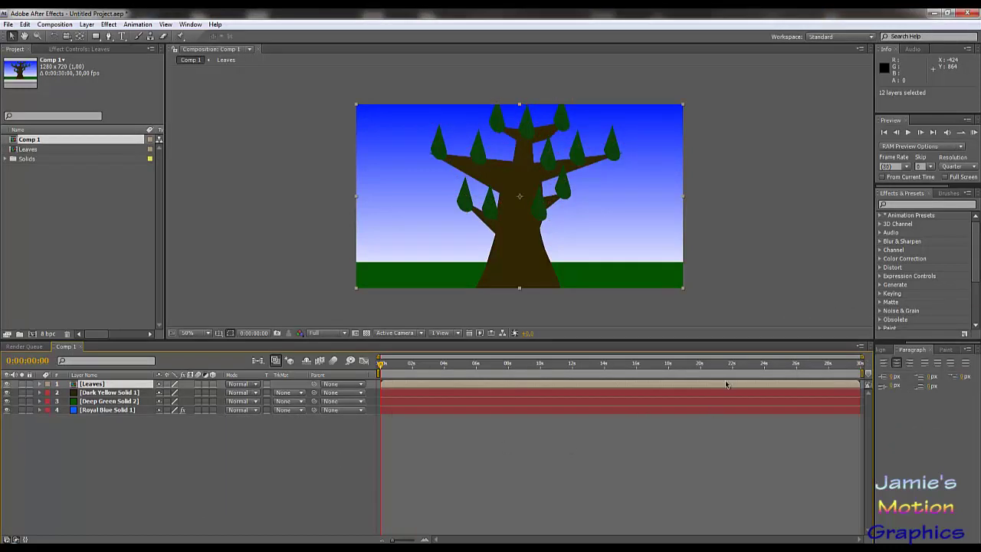
# Open the Leaves pre-composition to inspect its individual leaf layers and return to Comp 1
pyautogui.doubleClick(91, 385)
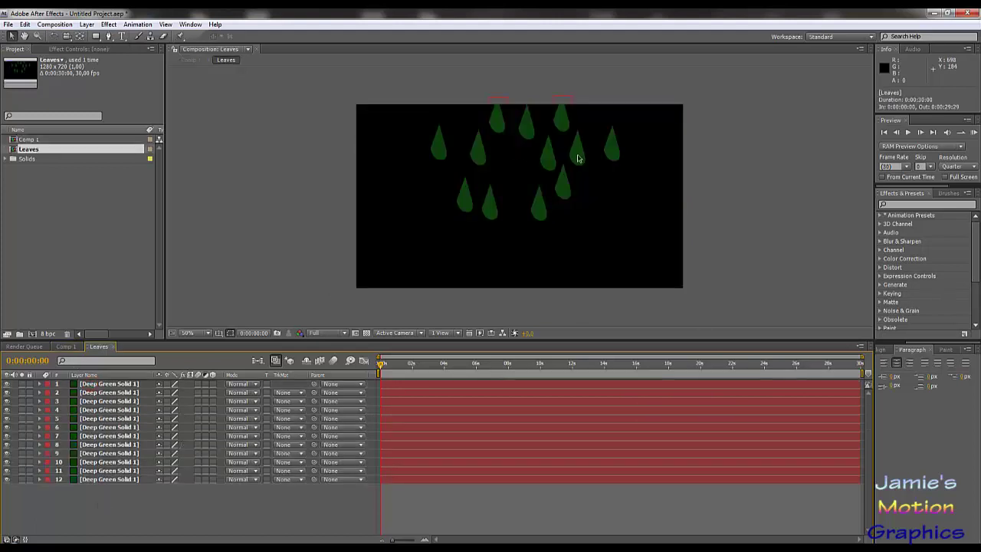
pyautogui.click(107, 387)
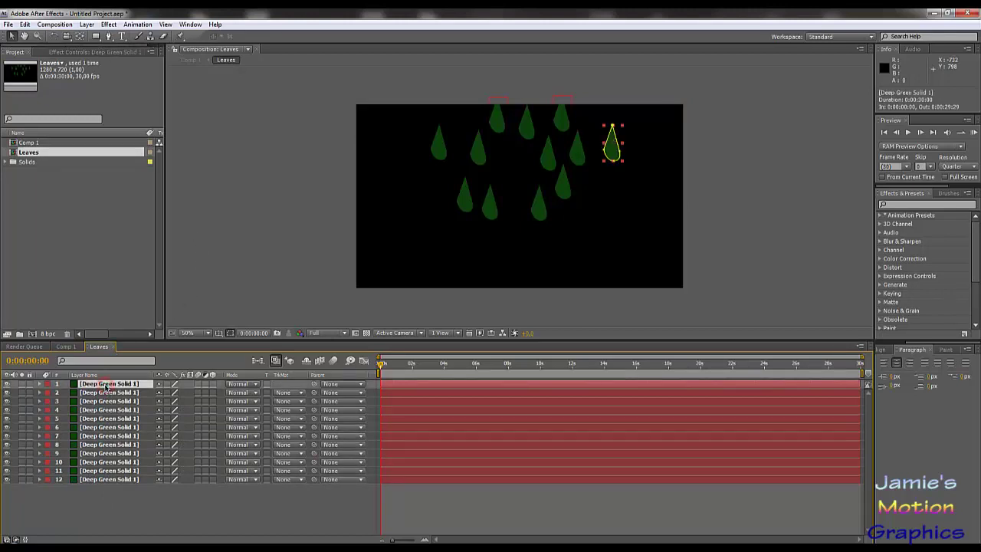
pyautogui.rightClick(106, 388)
pyautogui.click(70, 511)
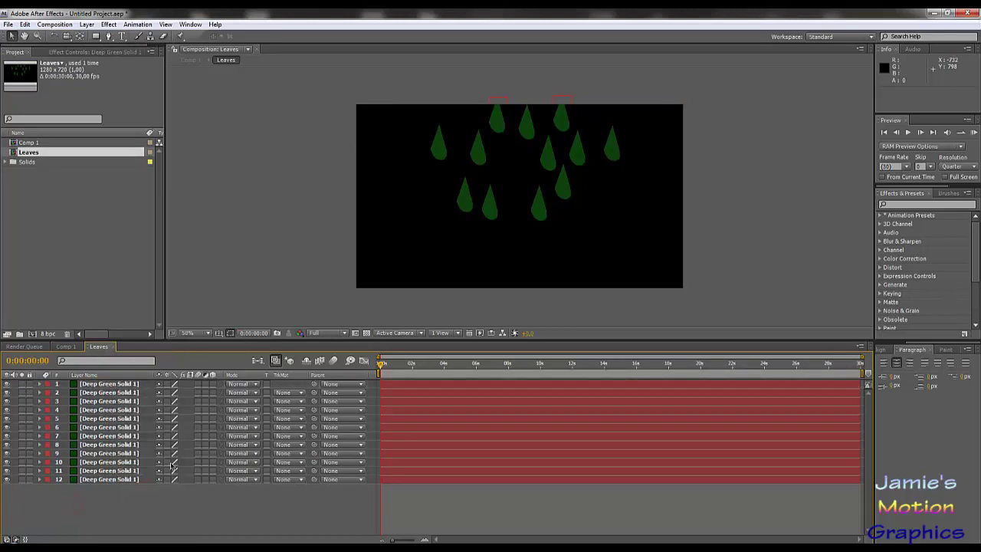
pyautogui.click(66, 346)
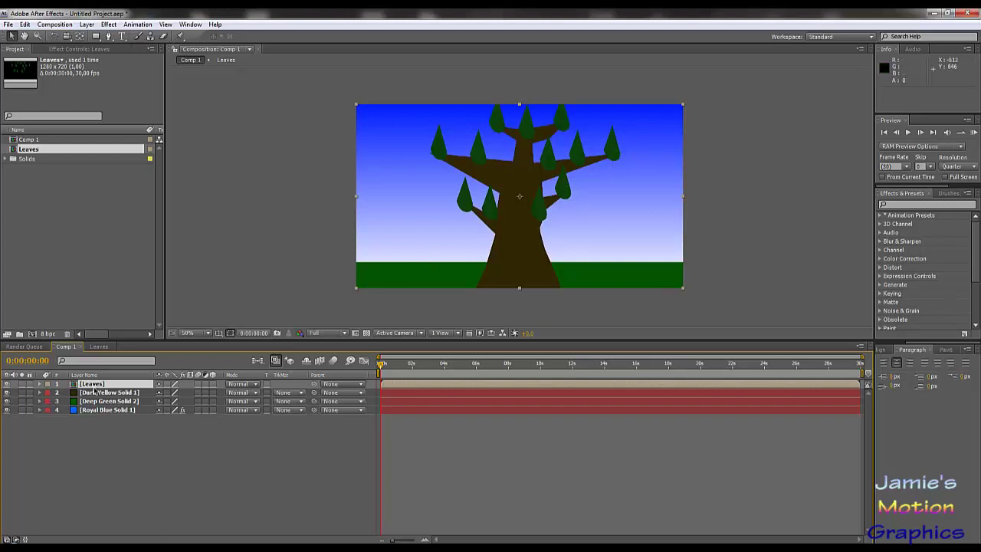
# Reveal the Leaves layer's transform properties, try shifting its horizontal position left, and undo the shift
pyautogui.click(39, 383)
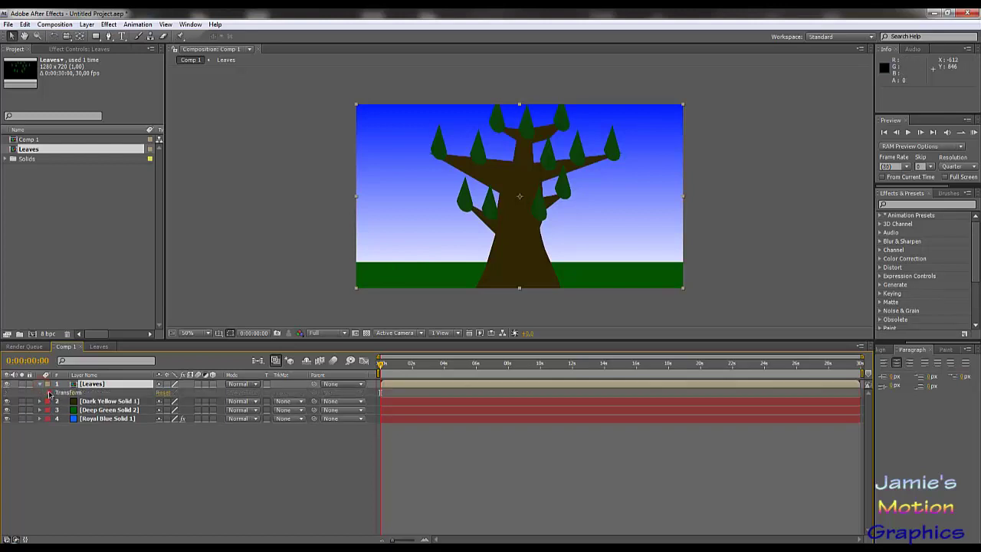
pyautogui.click(49, 394)
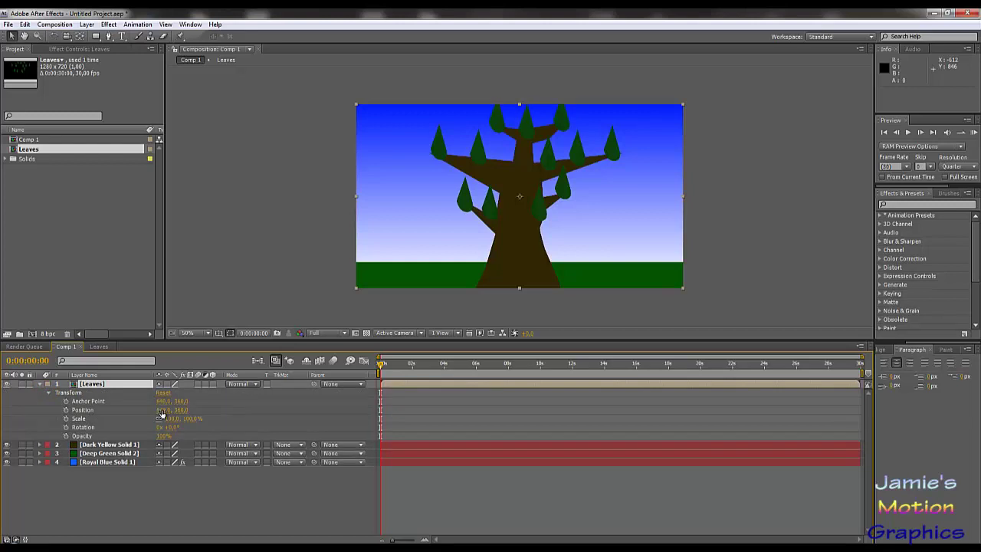
pyautogui.moveTo(163, 410)
pyautogui.mouseDown()
pyautogui.moveTo(212, 409)
pyautogui.moveTo(119, 409)
pyautogui.moveTo(218, 409)
pyautogui.moveTo(146, 411)
pyautogui.mouseUp()
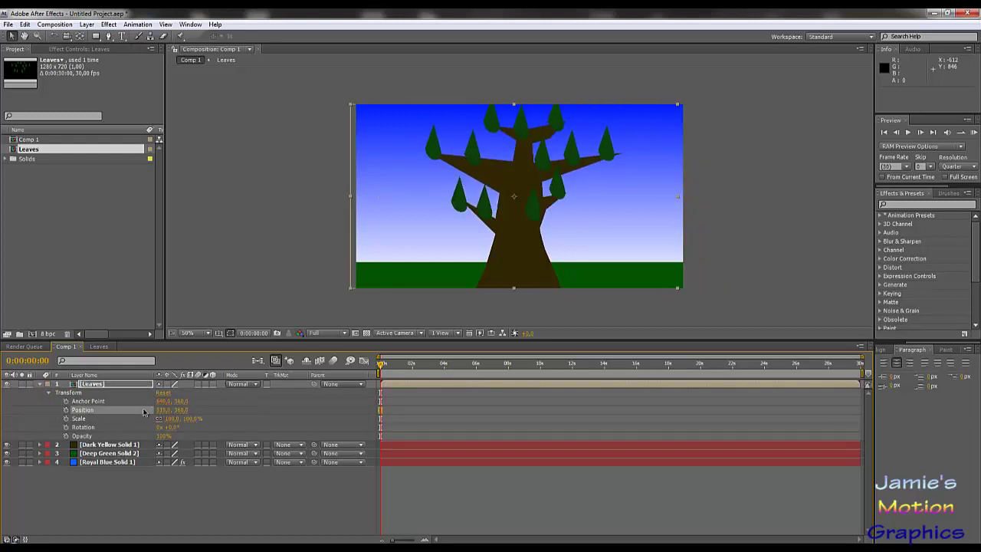
pyautogui.hotkey('ctrl', 'z')
# In the Leaves composition, pre-compose leaf layer 12 on its own under the default name, moving all attributes into the new composition
pyautogui.click(99, 346)
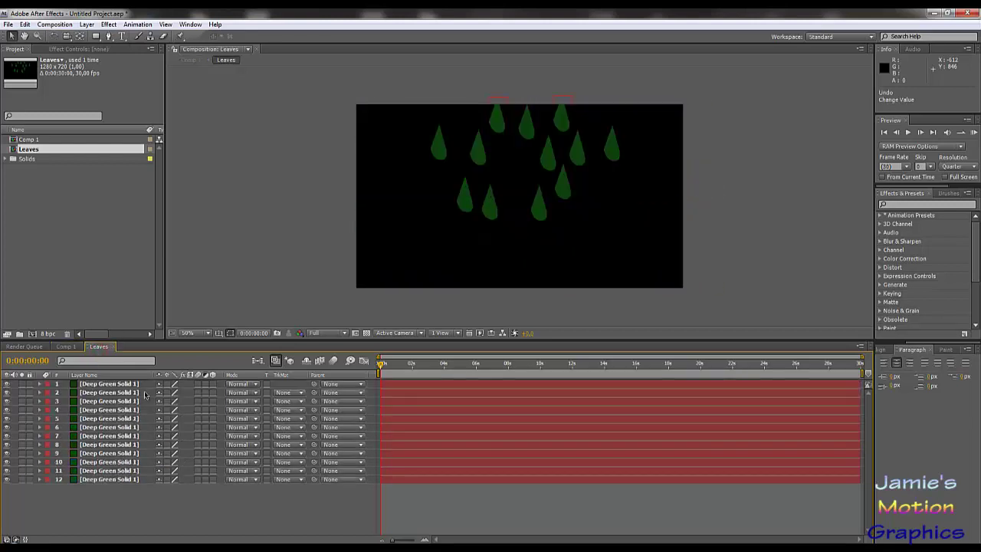
pyautogui.click(106, 479)
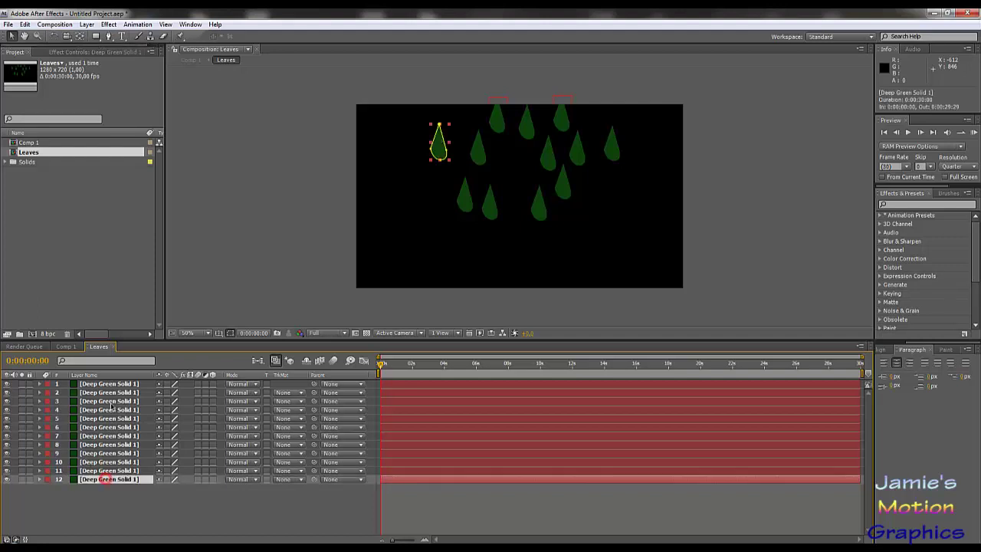
pyautogui.keyDown('shift'); pyautogui.click(111, 384); pyautogui.keyUp('shift')
pyautogui.click(135, 501)
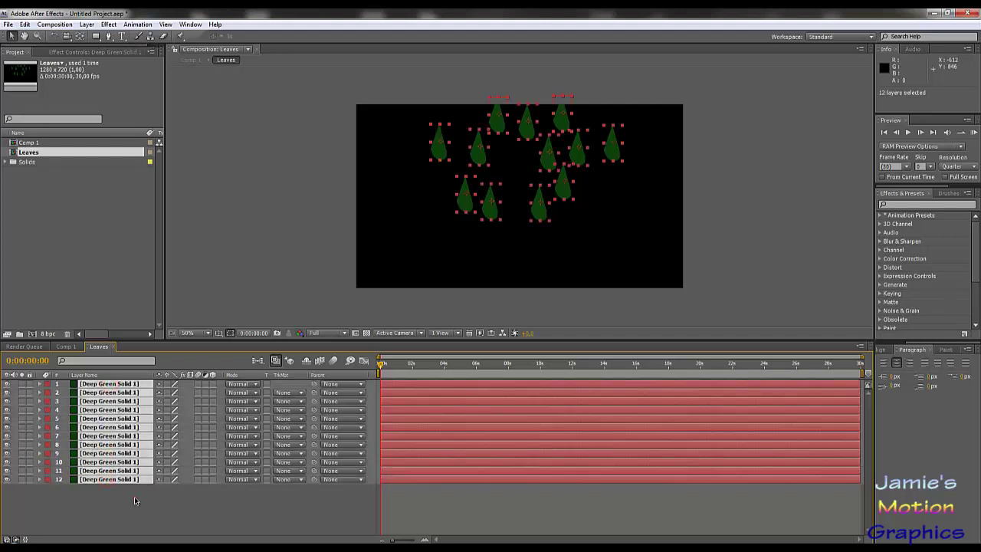
pyautogui.click(119, 481)
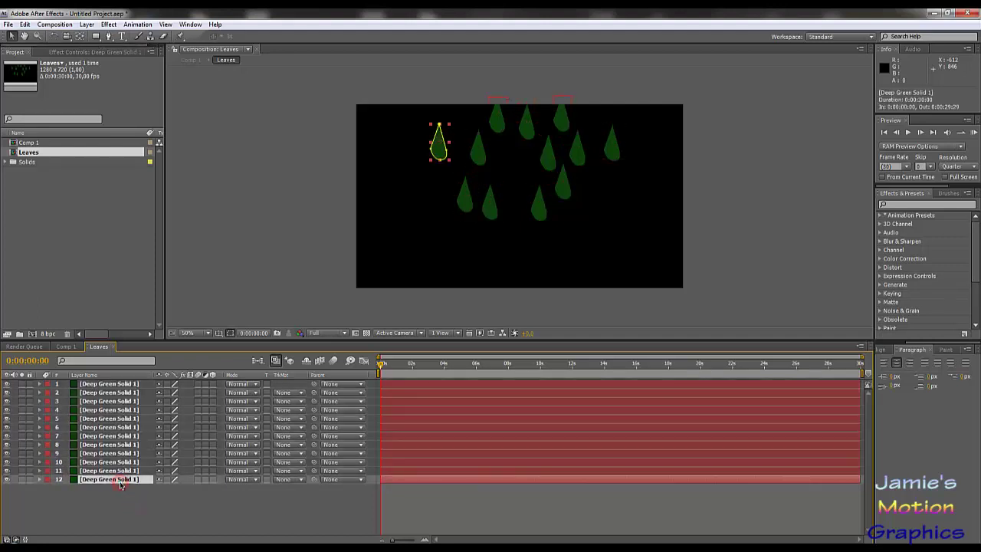
pyautogui.click(61, 26)
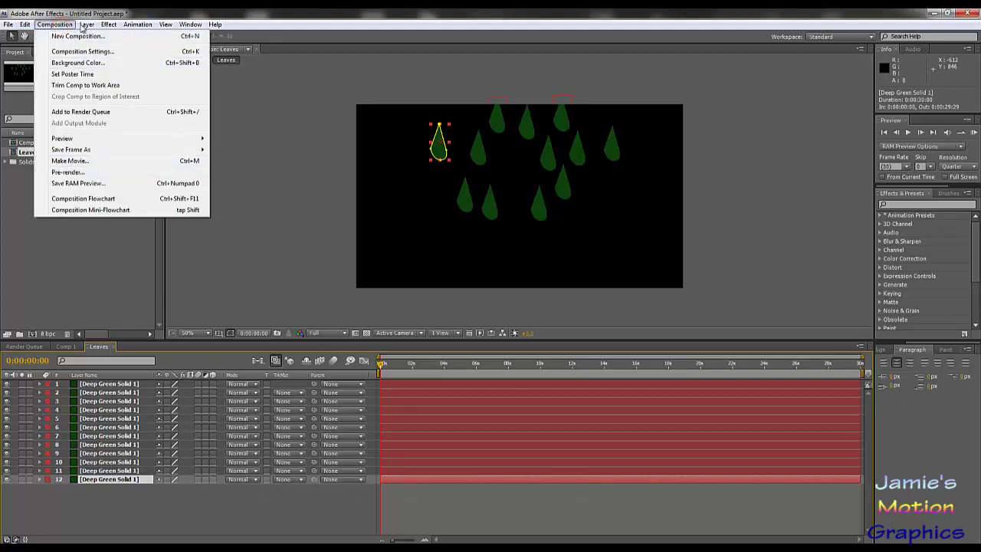
pyautogui.moveTo(88, 25)
pyautogui.click(115, 391)
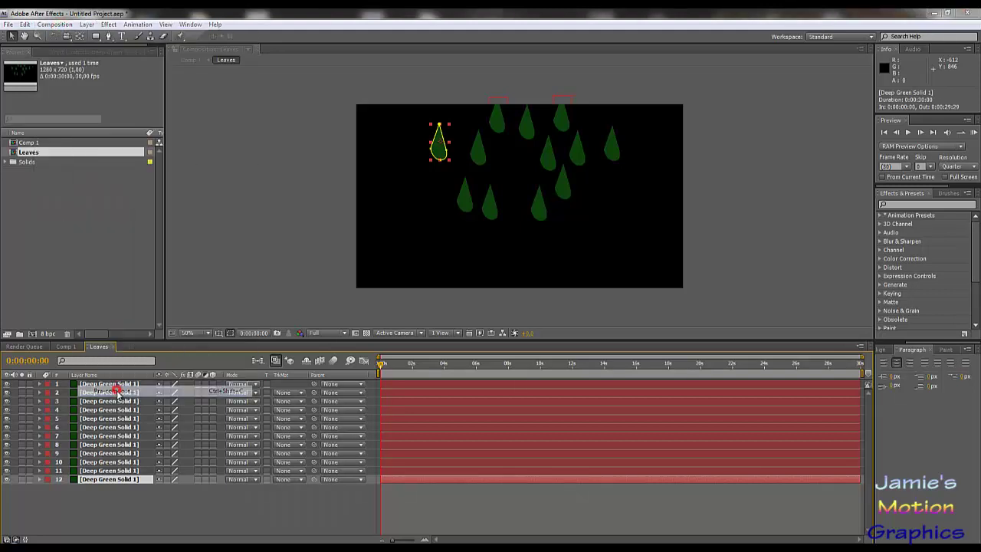
pyautogui.click(789, 393)
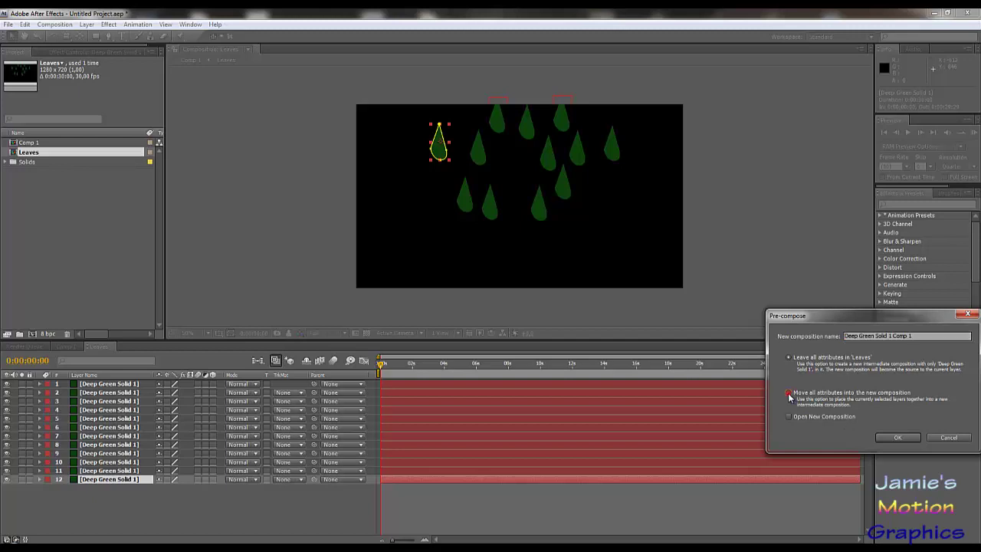
pyautogui.click(897, 437)
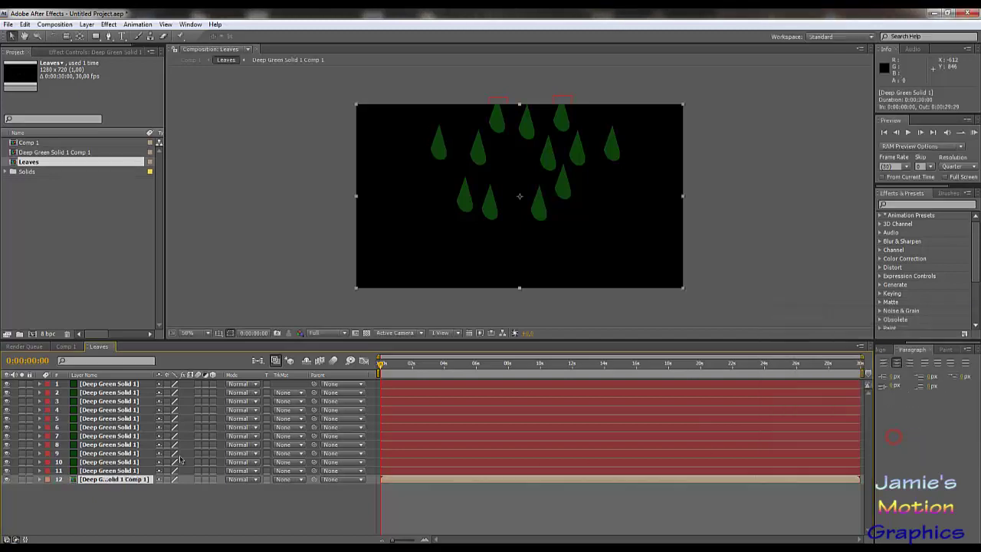
# Open the pre-composition on layer 12 and reveal the mask path of the leaf solid inside it
pyautogui.click(105, 469)
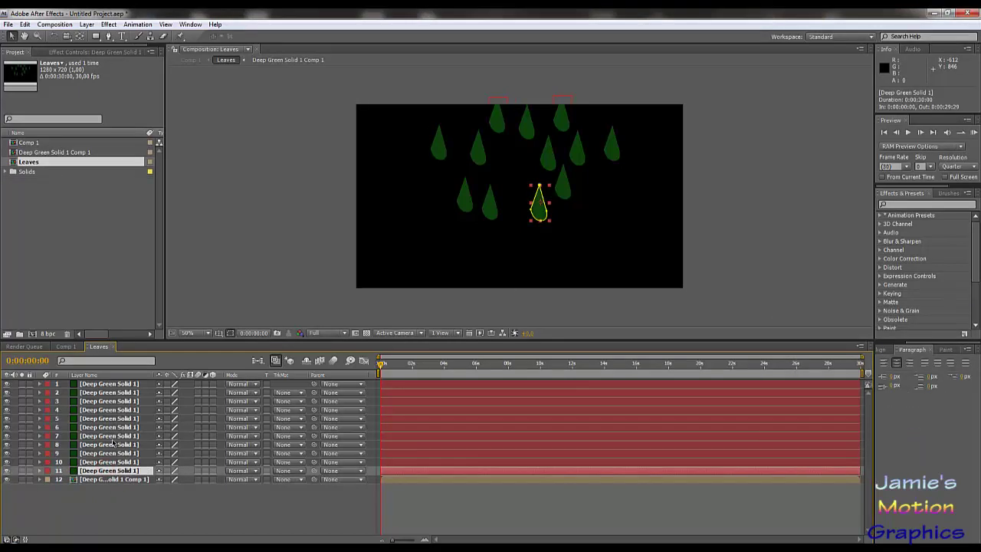
pyautogui.click(113, 480)
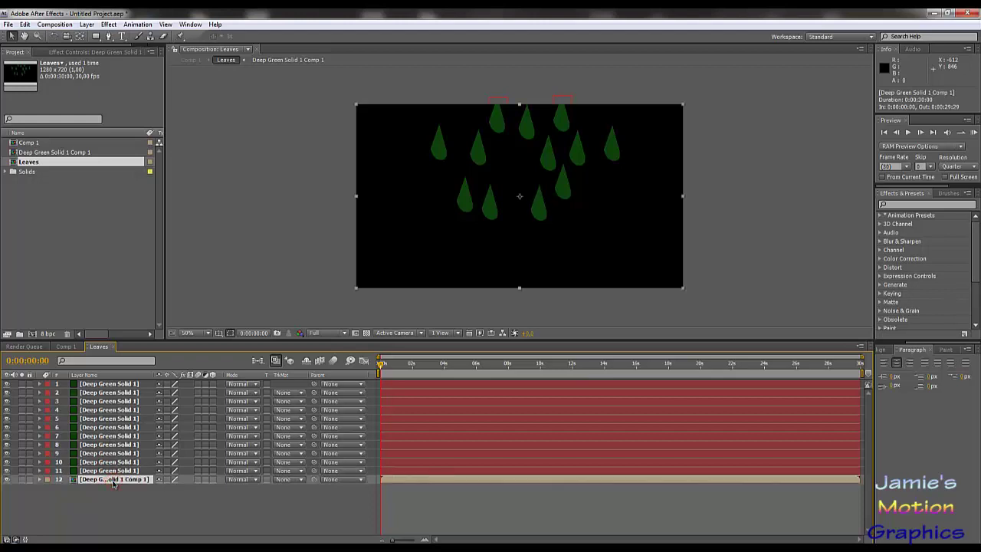
pyautogui.doubleClick(114, 480)
pyautogui.click(106, 385)
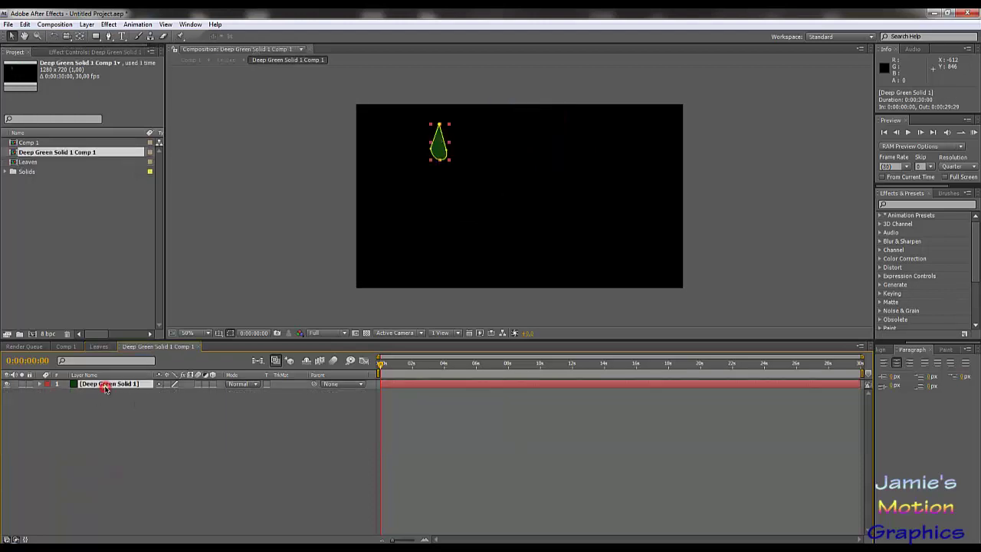
pyautogui.press('m')
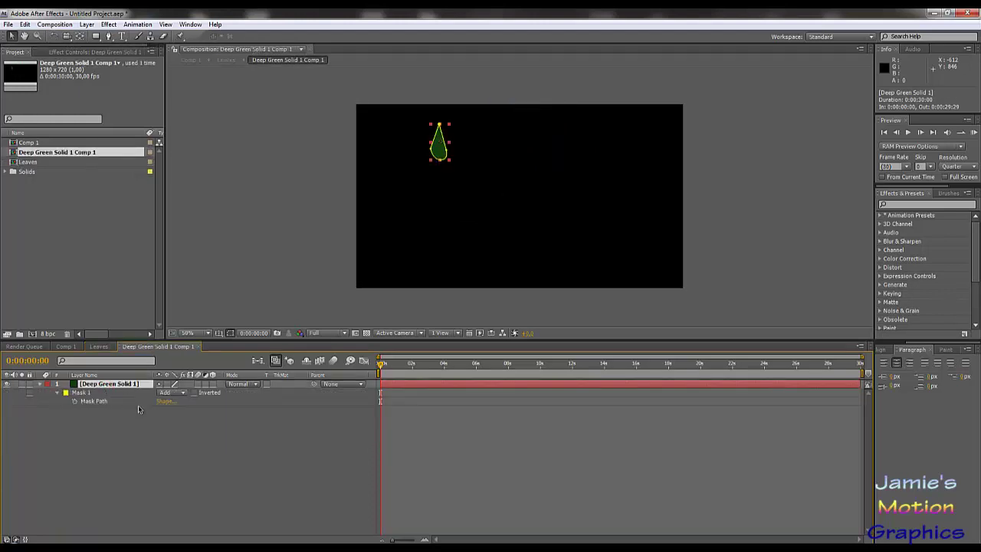
pyautogui.click(94, 402)
pyautogui.click(107, 426)
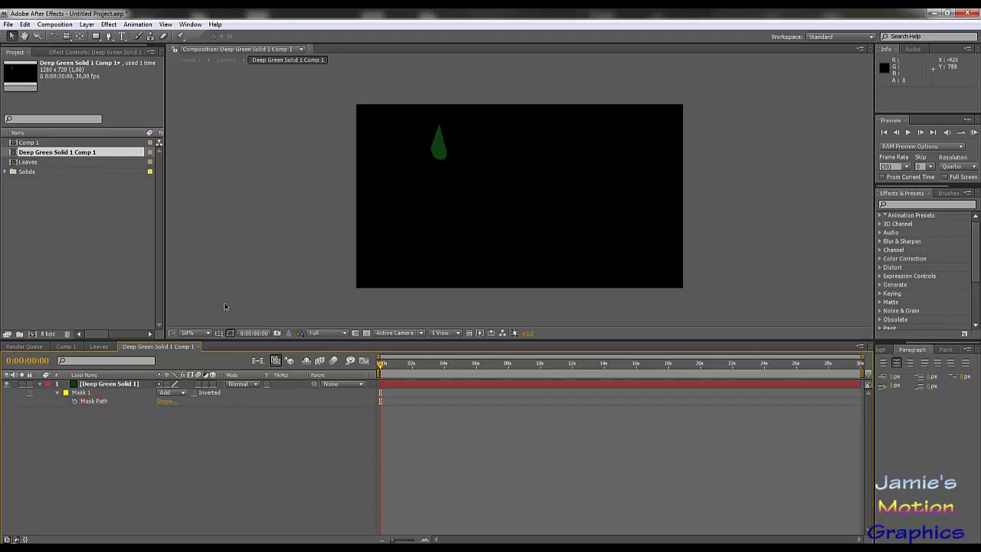
# In the Leaves composition, pre-compose leaf layer 11 on its own under the default name, leaving all attributes in Leaves
pyautogui.click(99, 346)
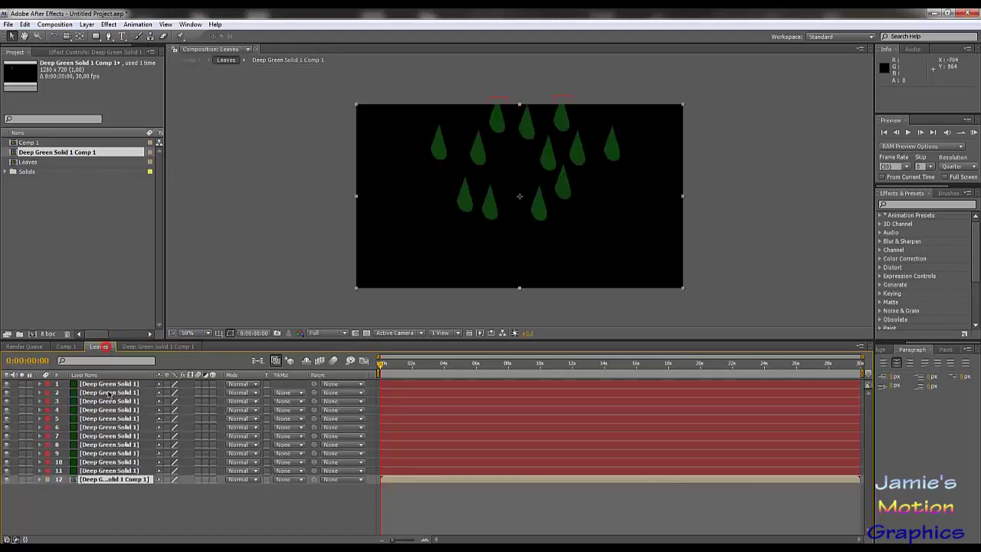
pyautogui.click(108, 470)
pyautogui.click(86, 24)
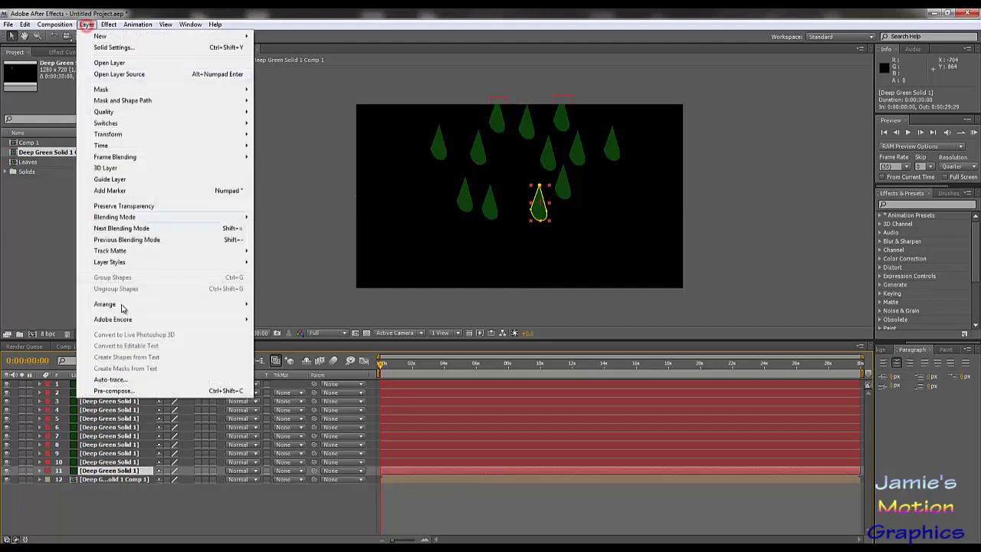
pyautogui.click(115, 391)
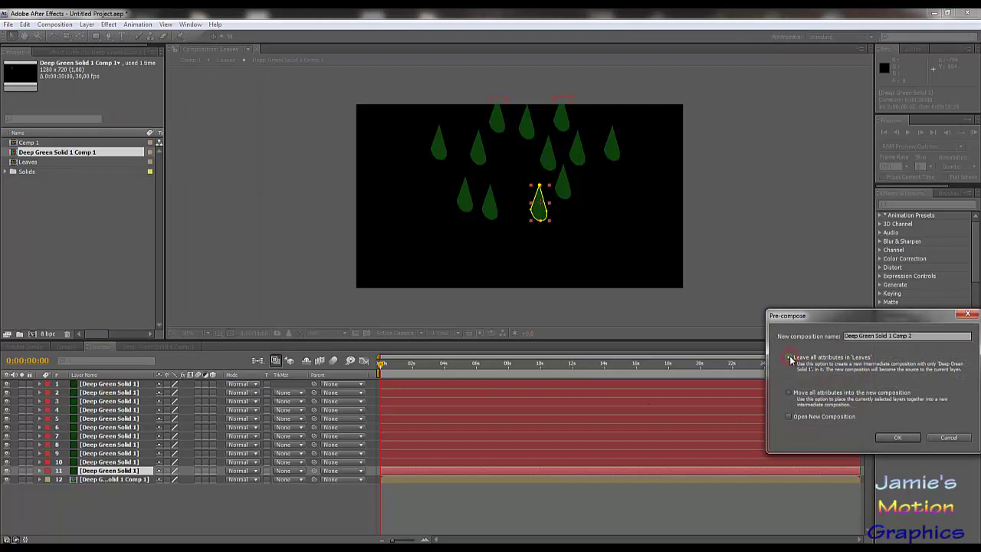
pyautogui.click(898, 437)
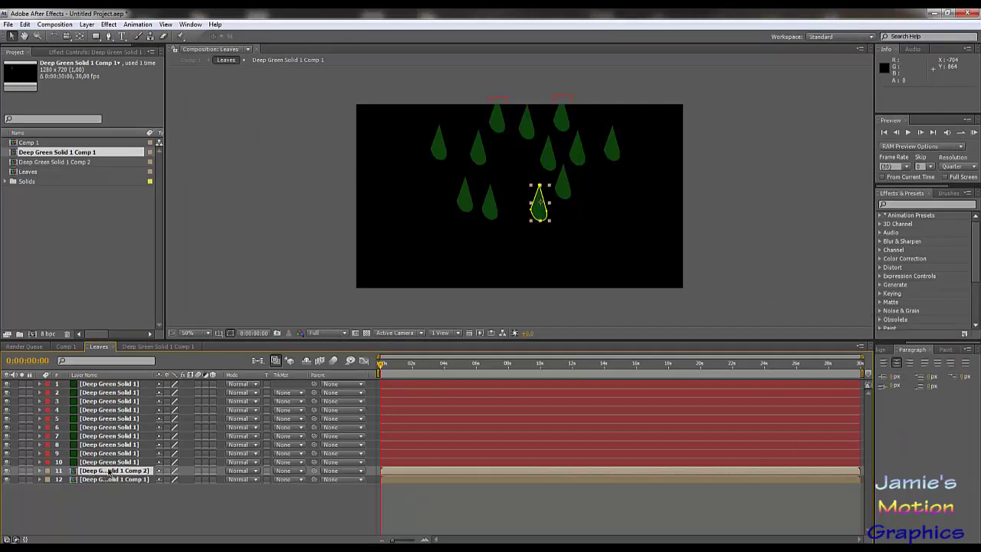
# Compare the contents of the Deep Green Solid 1 Comp 1 and Comp 2 pre-compositions and return to Leaves
pyautogui.click(156, 347)
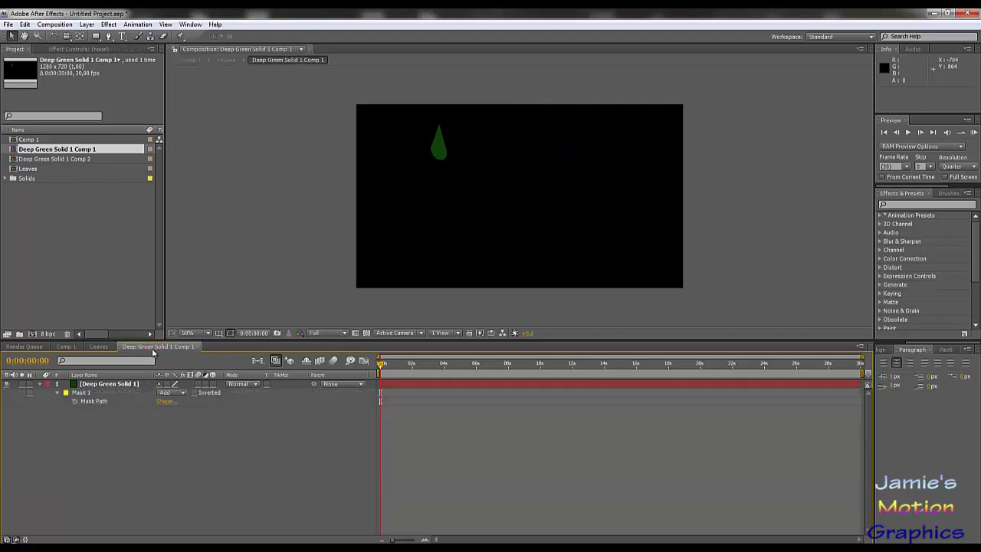
pyautogui.click(99, 347)
pyautogui.doubleClick(119, 473)
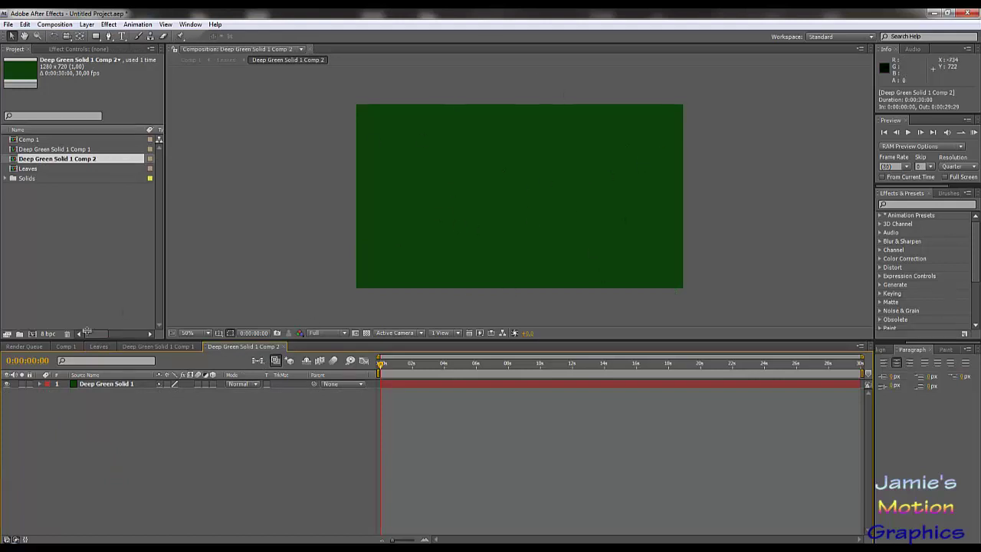
pyautogui.click(157, 346)
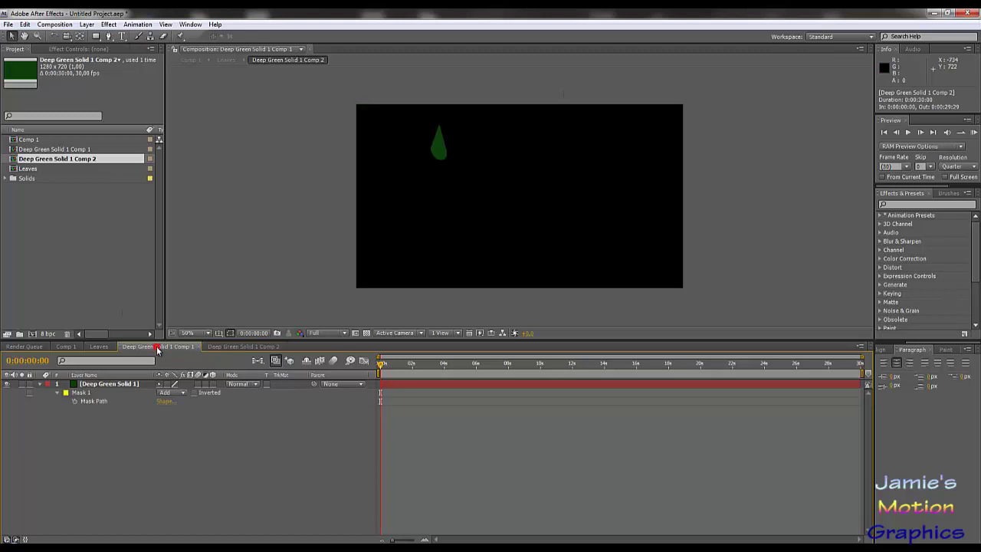
pyautogui.click(107, 349)
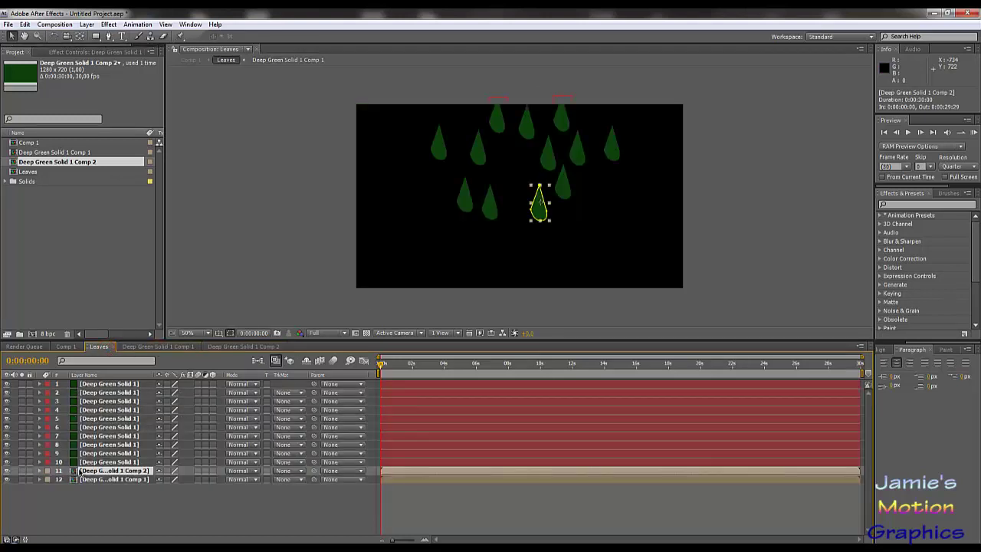
# Expand pre-composed layers 11 and 12 in Leaves to compare which mask and transform properties each one holds
pyautogui.press('m')
pyautogui.click(101, 497)
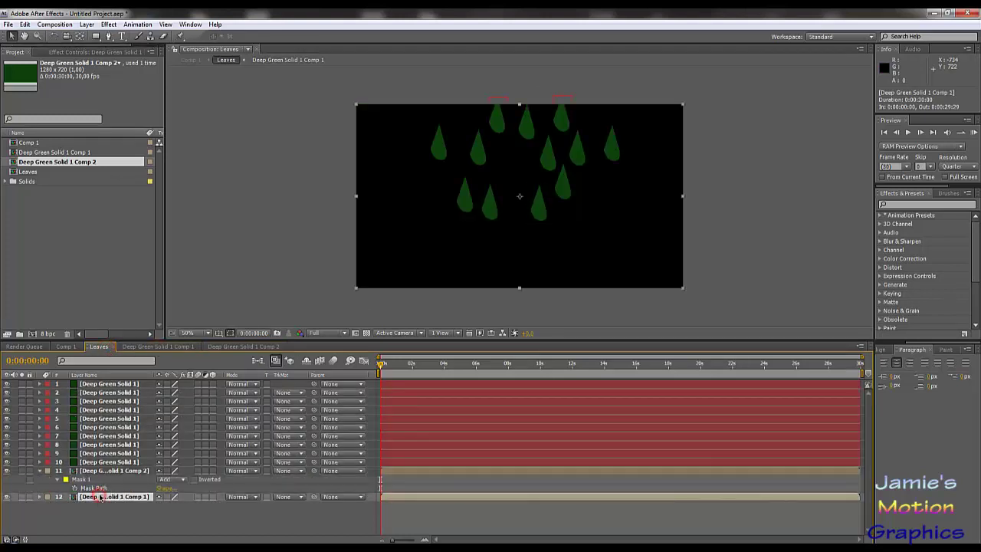
pyautogui.click(40, 497)
pyautogui.click(47, 507)
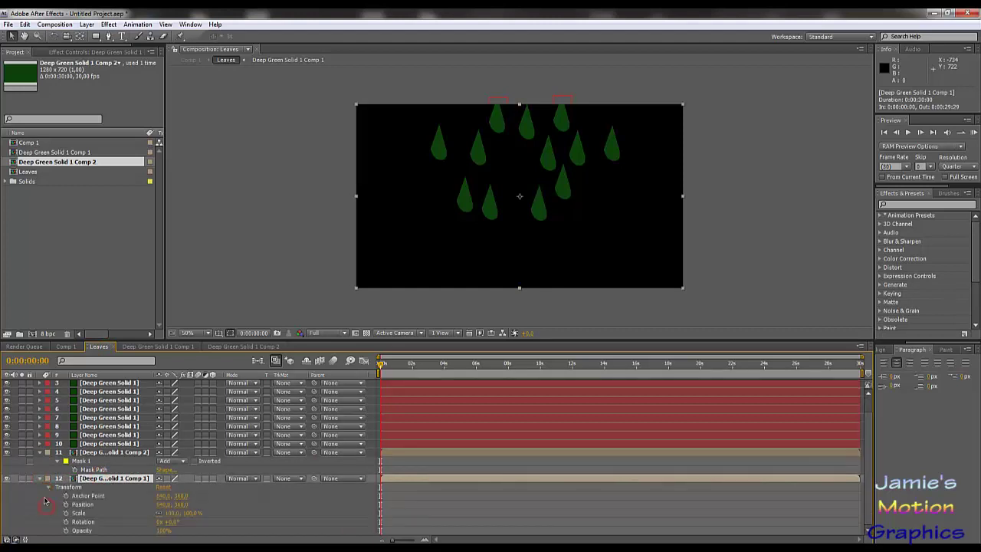
pyautogui.click(39, 454)
pyautogui.click(39, 454)
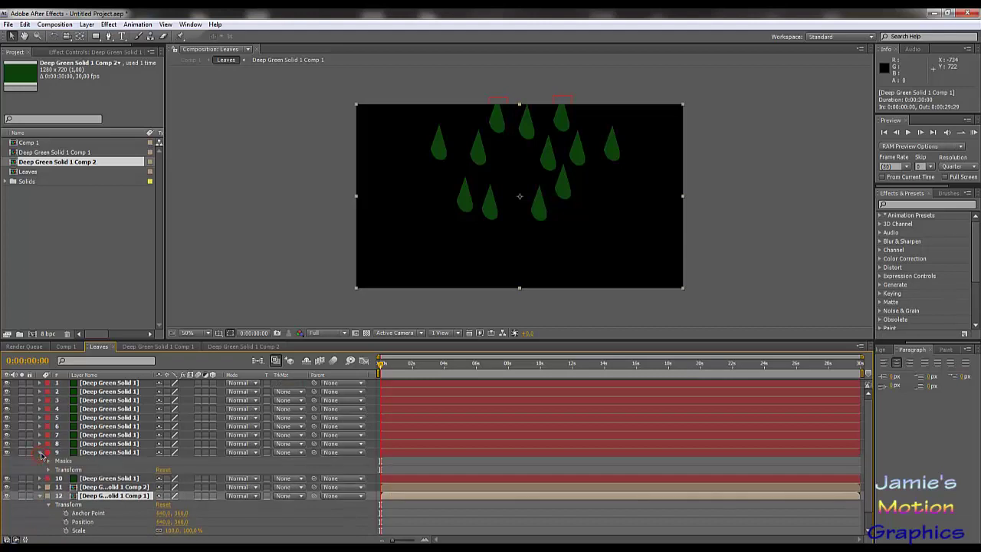
pyautogui.click(40, 453)
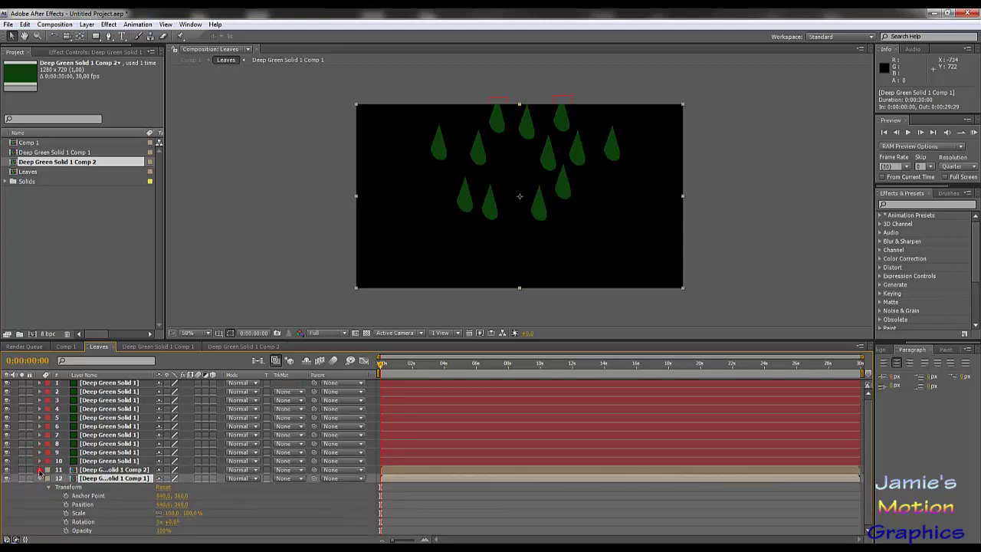
pyautogui.click(40, 470)
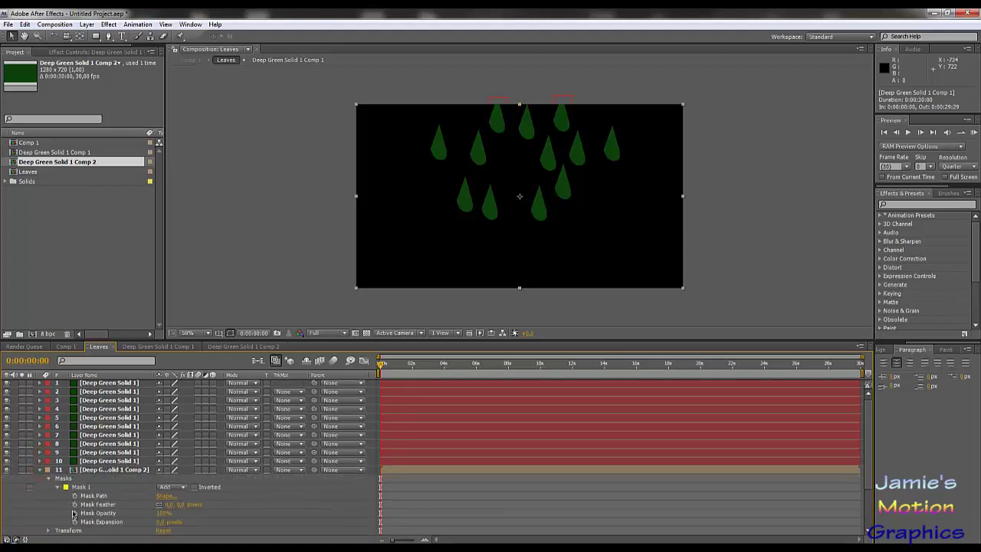
pyautogui.scroll(-1, 85, 470)
pyautogui.scroll(-1, 84, 469)
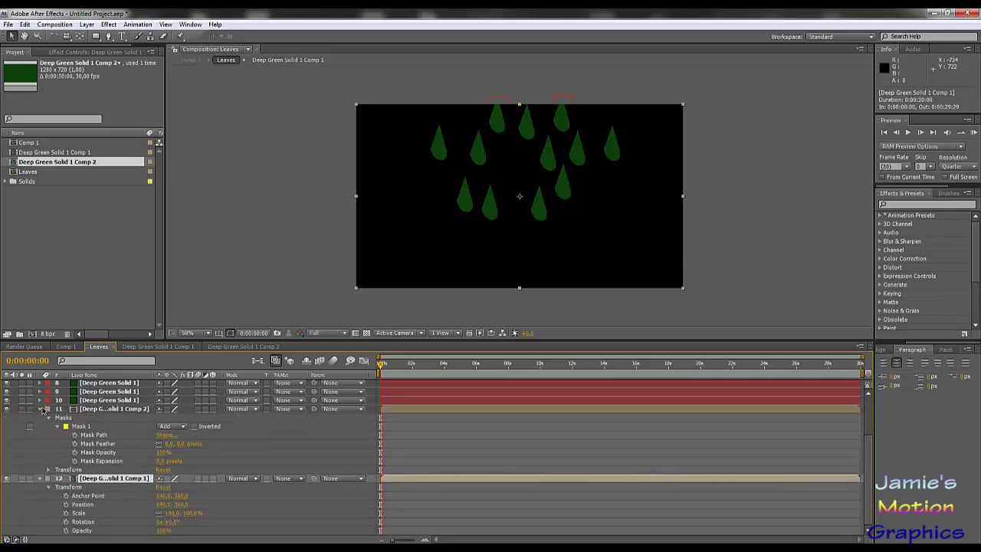
# Delete the Deep Green Solid 1 Comp 2 composition from the project and confirm its removal
pyautogui.click(111, 407)
pyautogui.press('Delete')
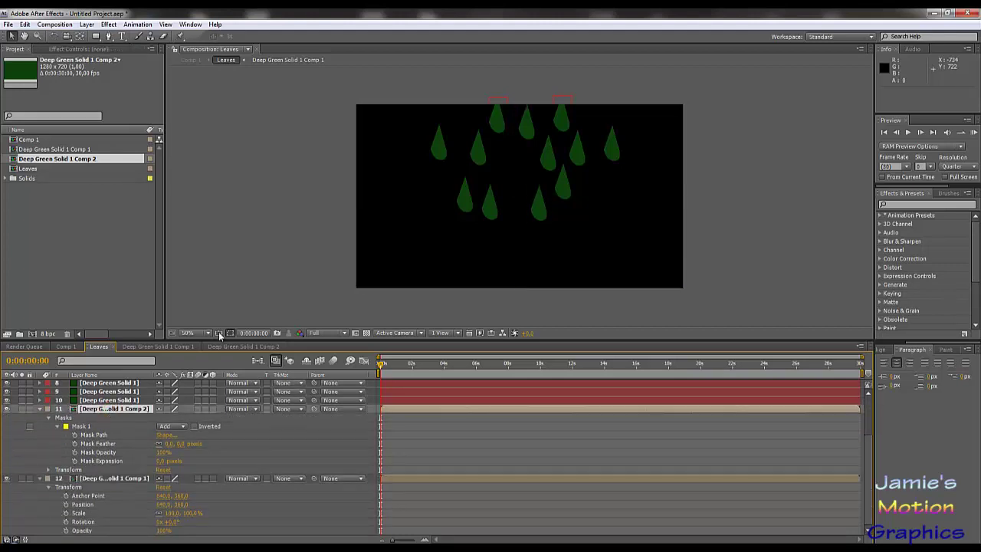
pyautogui.doubleClick(67, 159)
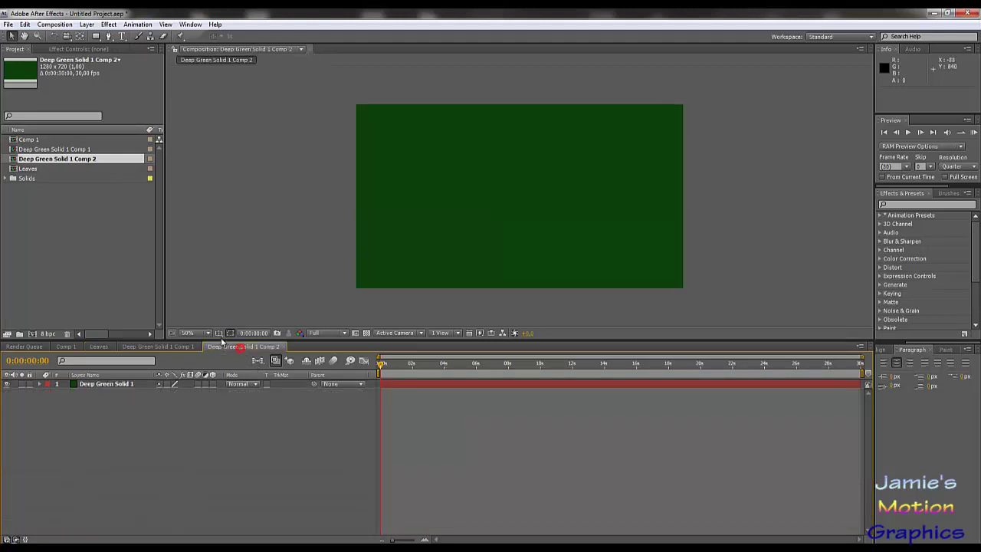
pyautogui.rightClick(67, 163)
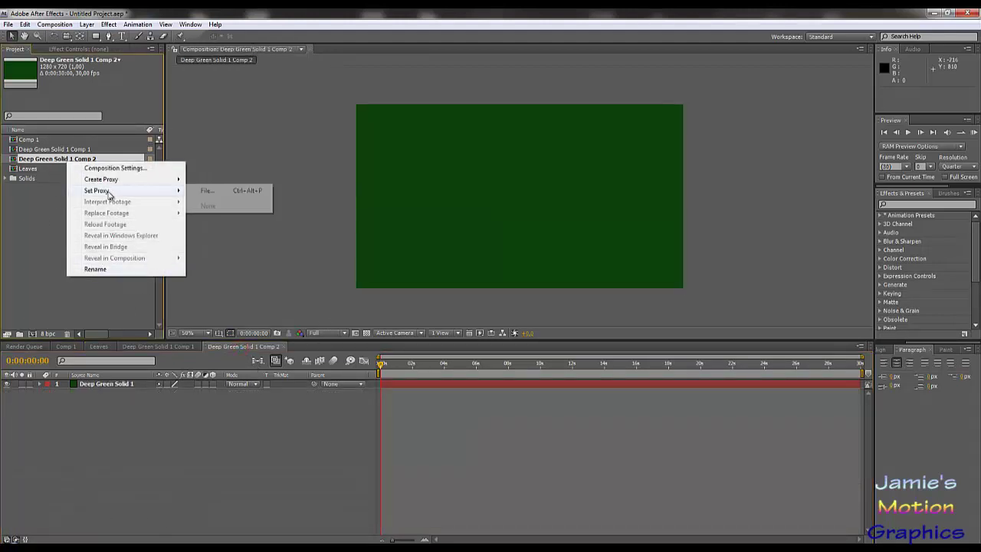
pyautogui.click(51, 191)
pyautogui.click(46, 159)
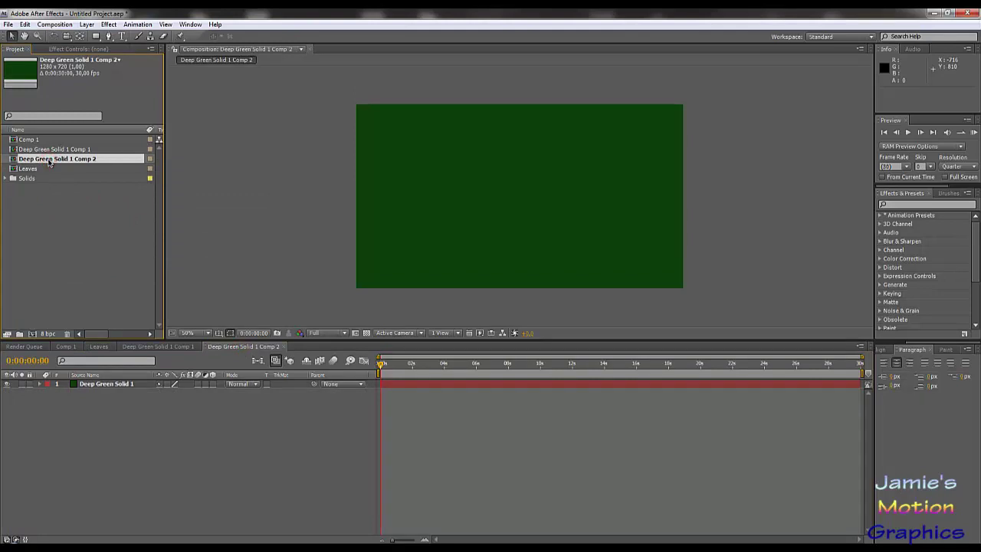
pyautogui.press('Delete')
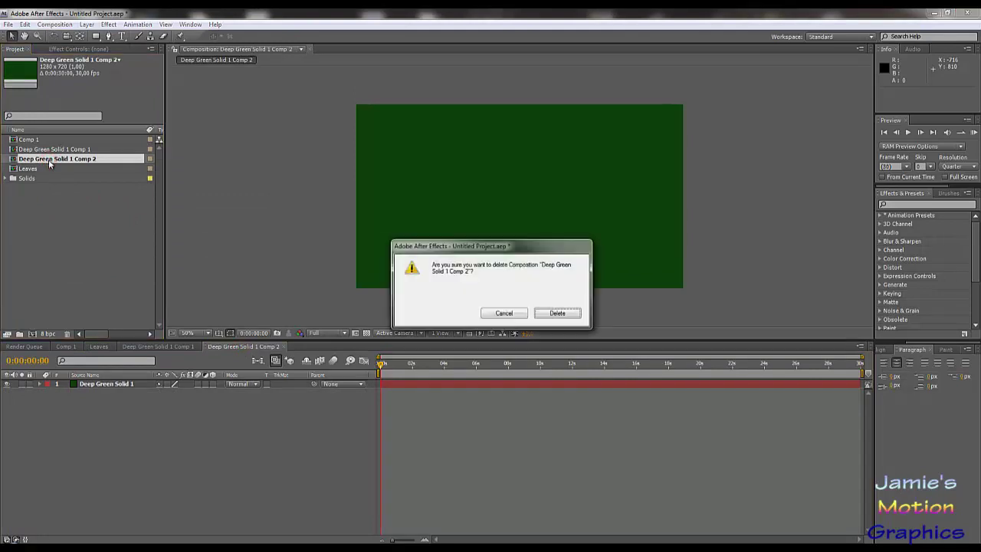
pyautogui.click(564, 313)
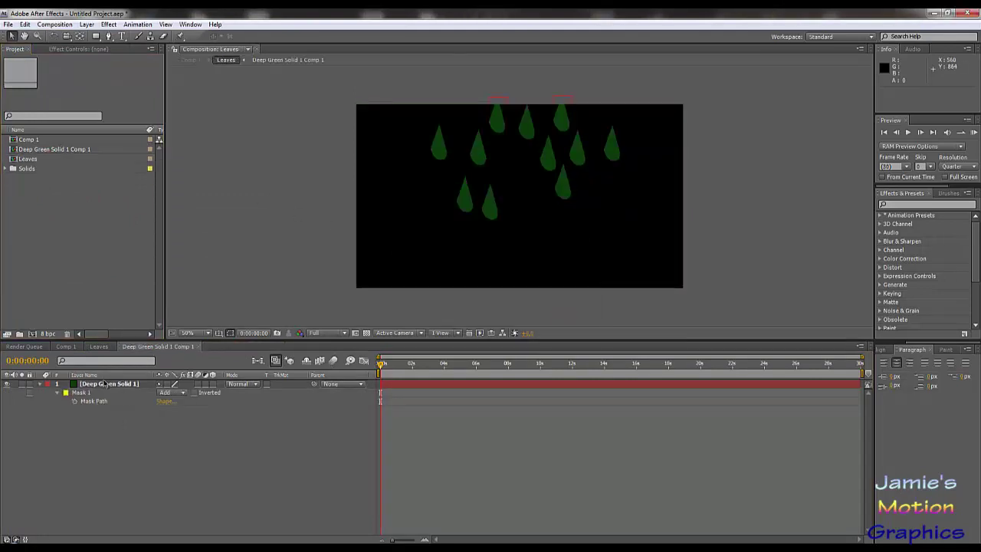
# Rename the Deep Green Solid 1 Comp 1 composition in the project as Single Leaf
pyautogui.click(162, 347)
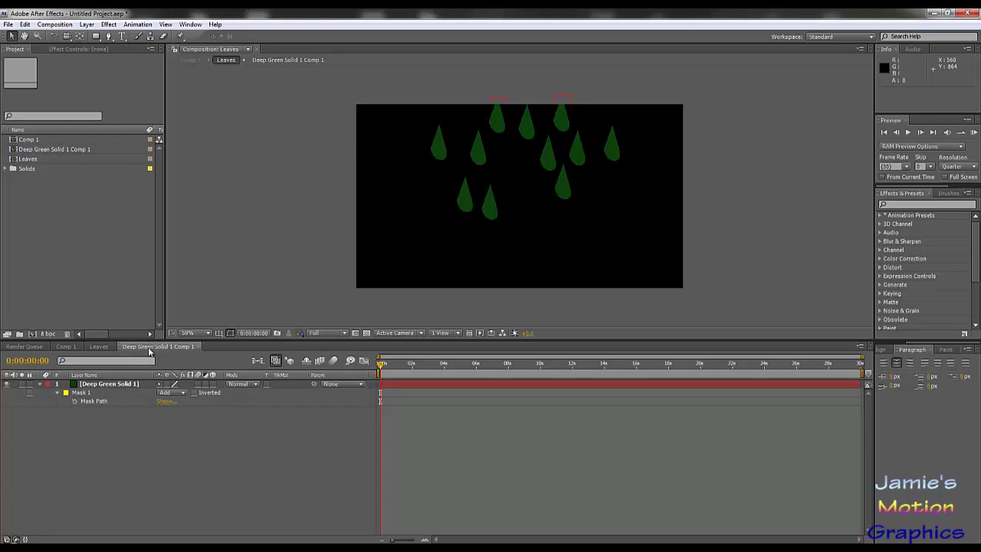
pyautogui.click(100, 346)
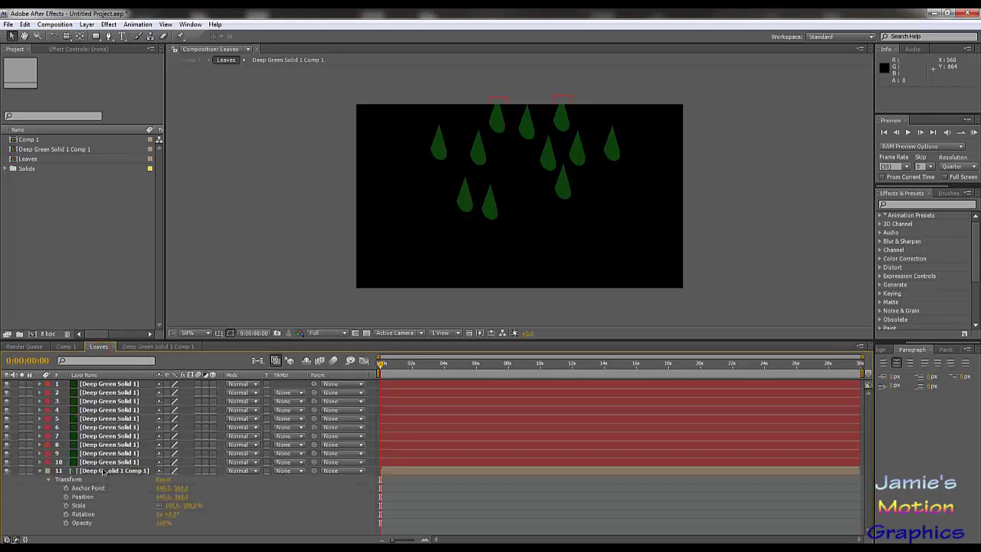
pyautogui.click(103, 471)
pyautogui.rightClick(42, 153)
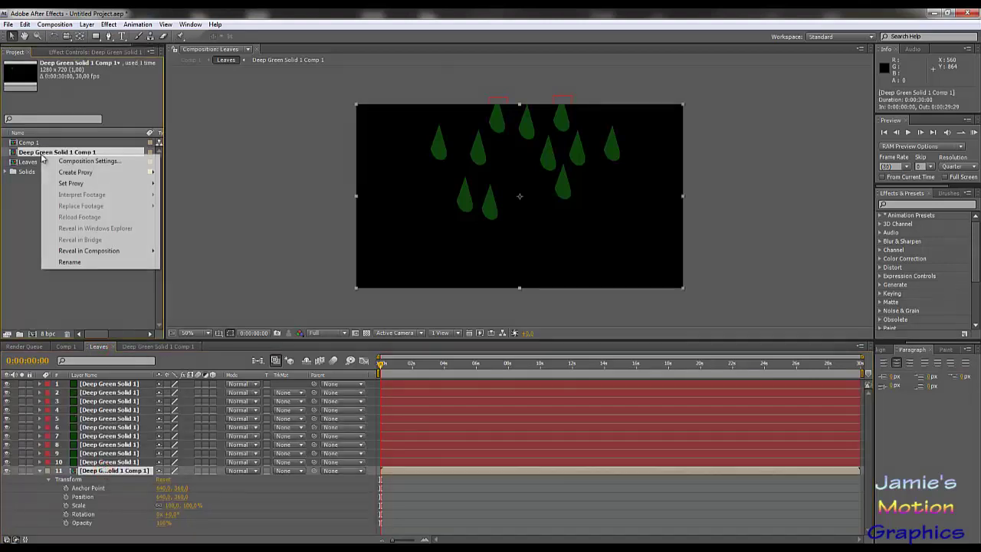
pyautogui.click(63, 264)
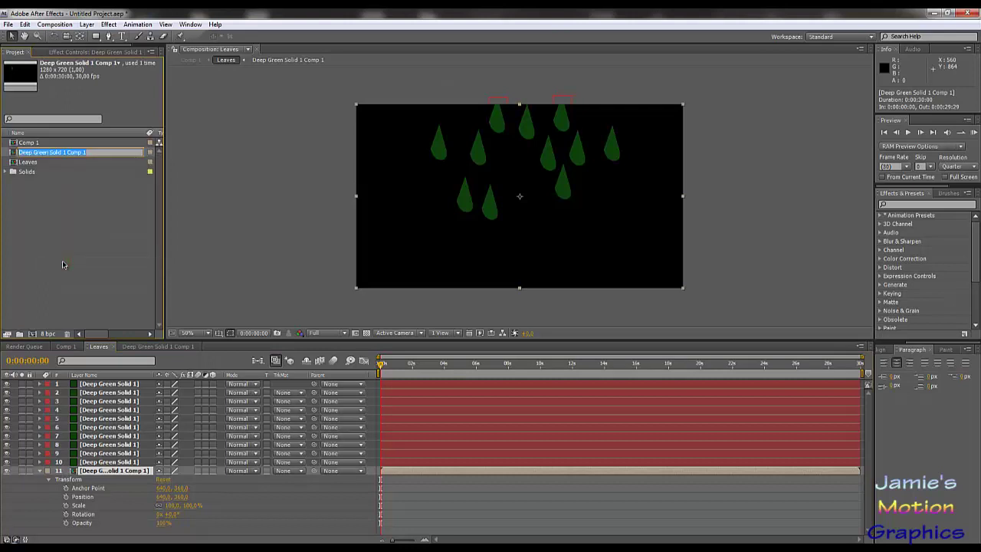
pyautogui.write('Gol')
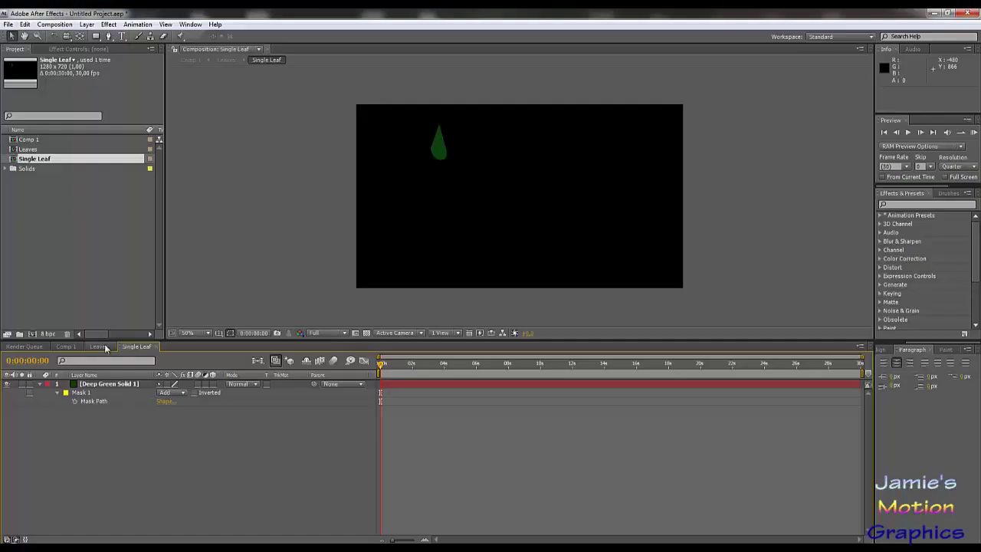
# Delete all the layers in the Leaves composition, including the Single Leaf layer
pyautogui.click(97, 347)
pyautogui.click(87, 383)
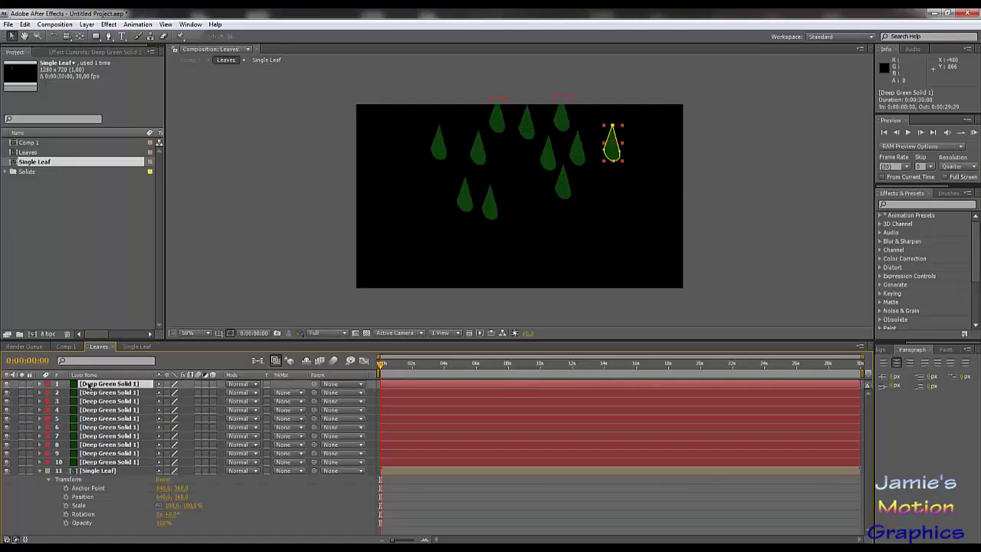
pyautogui.keyDown('shift'); pyautogui.click(98, 470); pyautogui.keyUp('shift')
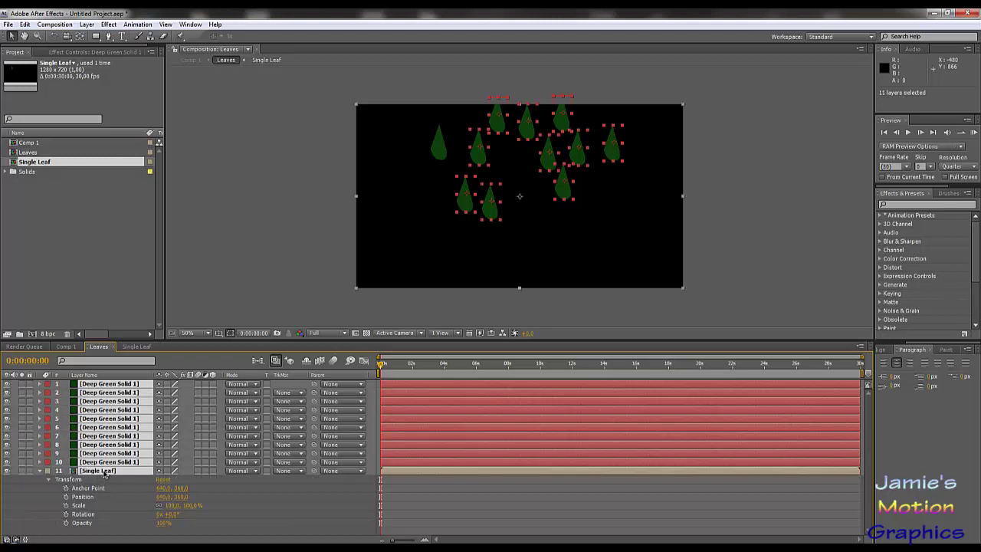
pyautogui.press('Delete')
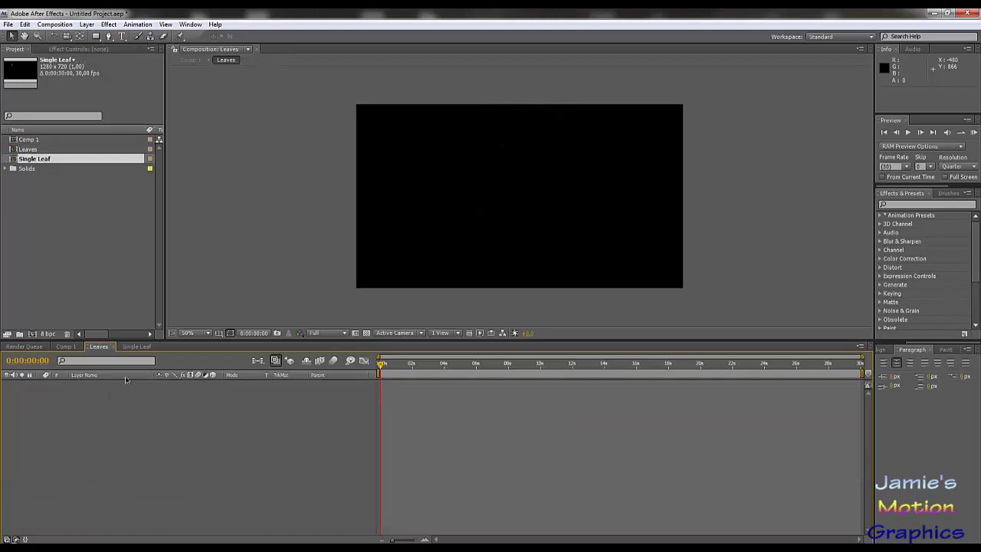
# Open the Single Leaf composition and reveal the anchor point of its leaf solid
pyautogui.click(136, 346)
pyautogui.click(66, 346)
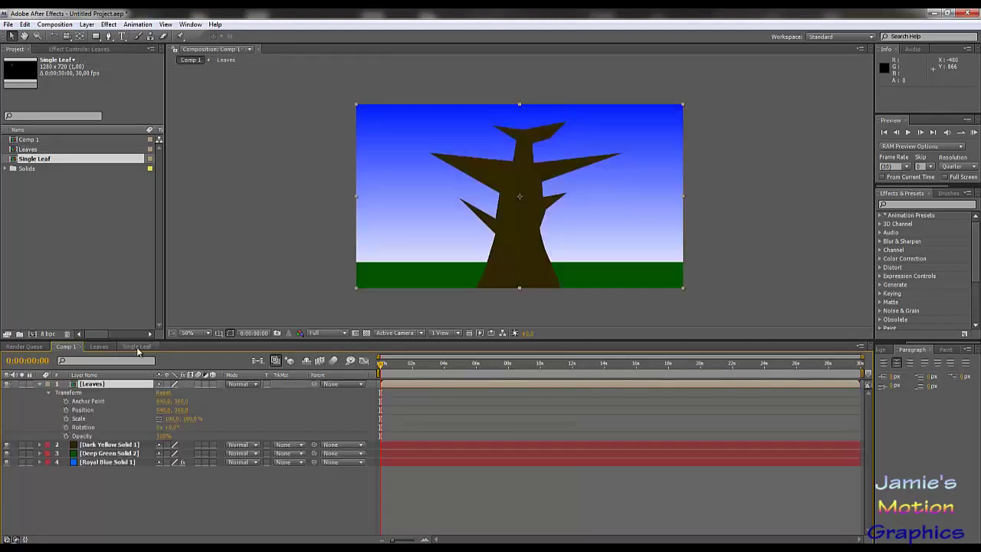
pyautogui.click(136, 346)
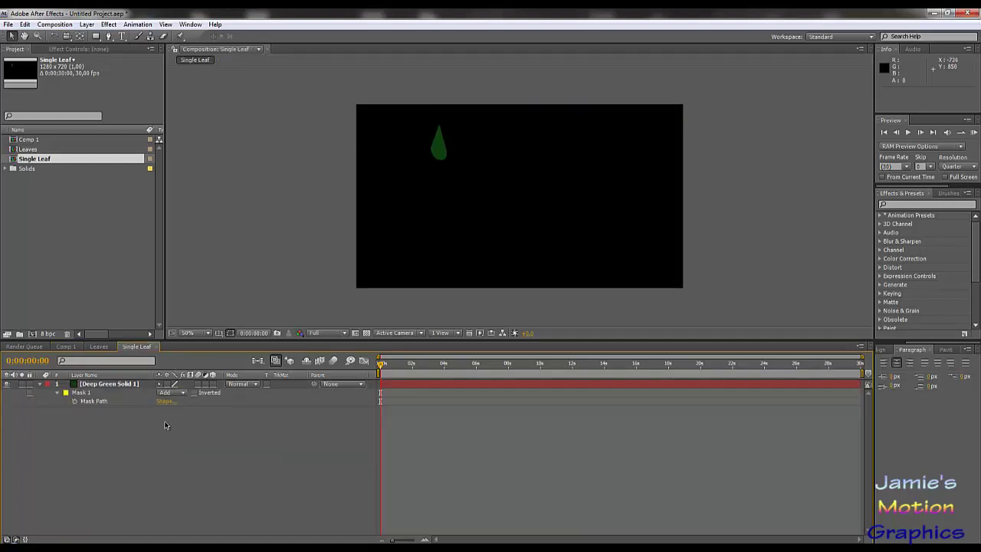
pyautogui.click(100, 402)
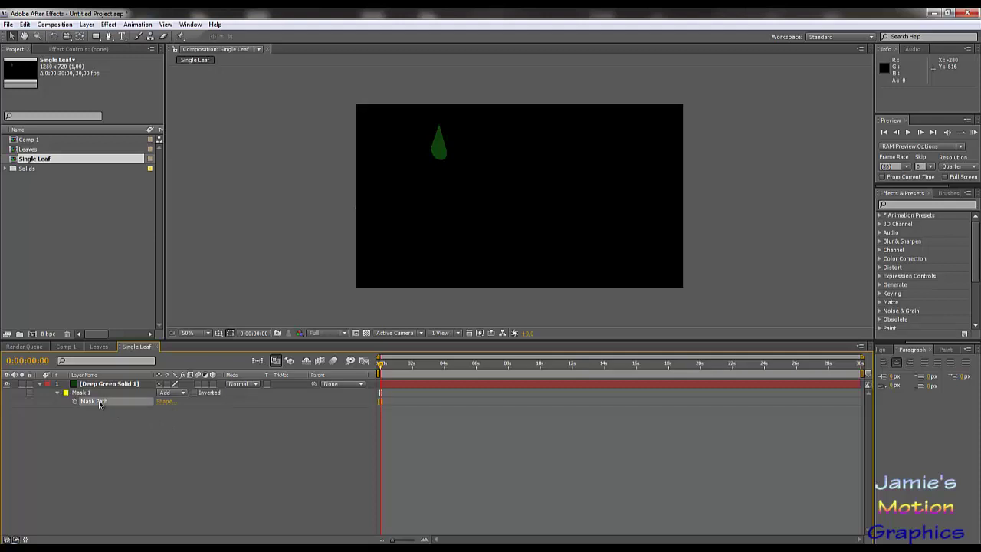
pyautogui.press('a')
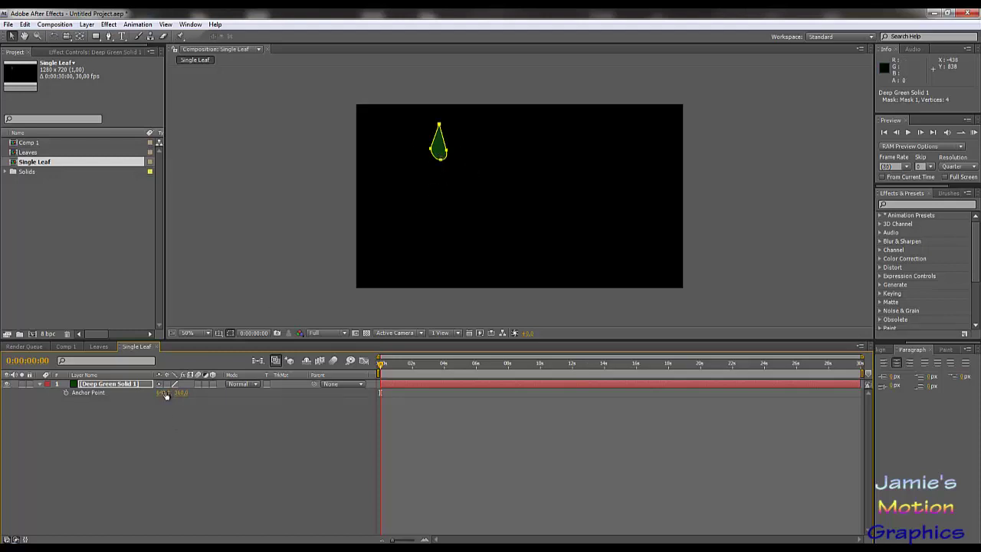
# Try enlarging the leaf solid to about 192% scale, and restore its original size
pyautogui.press('s')
pyautogui.moveTo(171, 393); pyautogui.dragTo(233, 407)
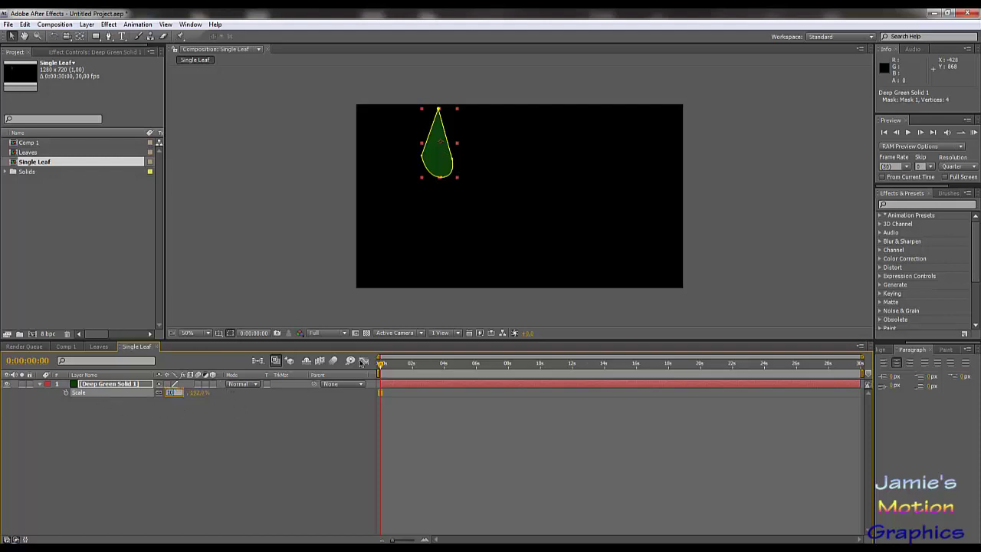
pyautogui.press('Return')
# Shift the leaf solid's anchor point vertically to 640, 420 in the Single Leaf composition
pyautogui.press('a')
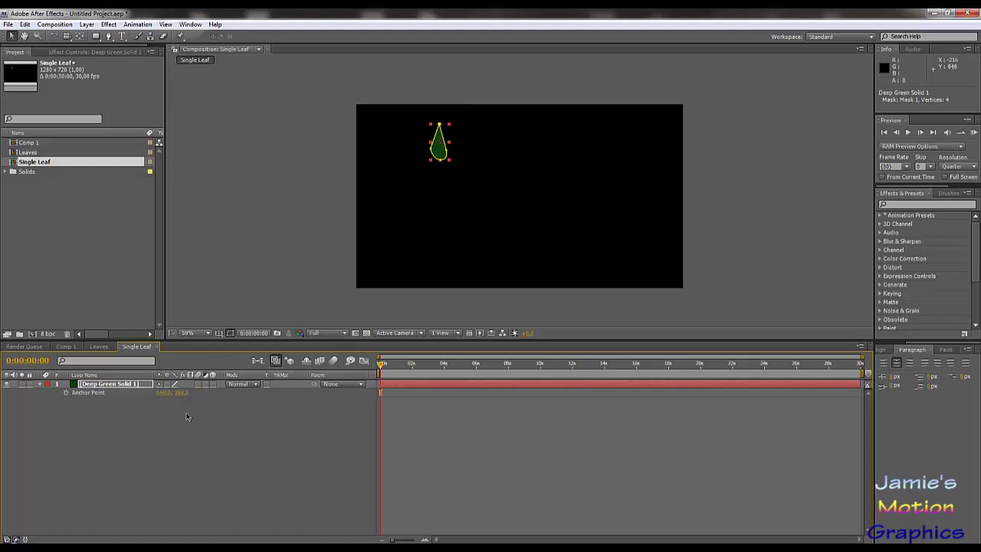
pyautogui.moveTo(179, 396); pyautogui.dragTo(205, 398)
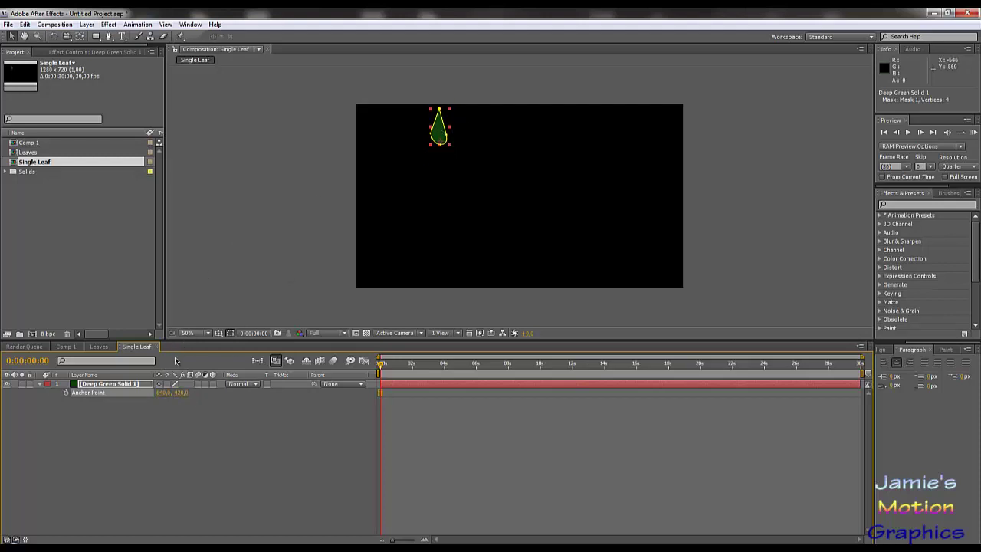
# Reset the leaf solid's position to the centre of the Single Leaf composition
pyautogui.press('p')
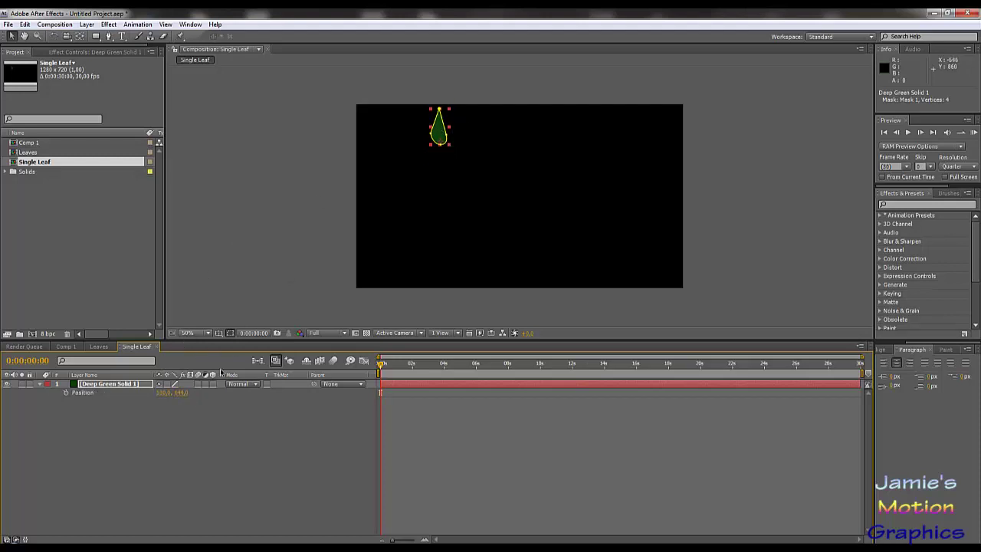
pyautogui.rightClick(161, 392)
pyautogui.rightClick(78, 393)
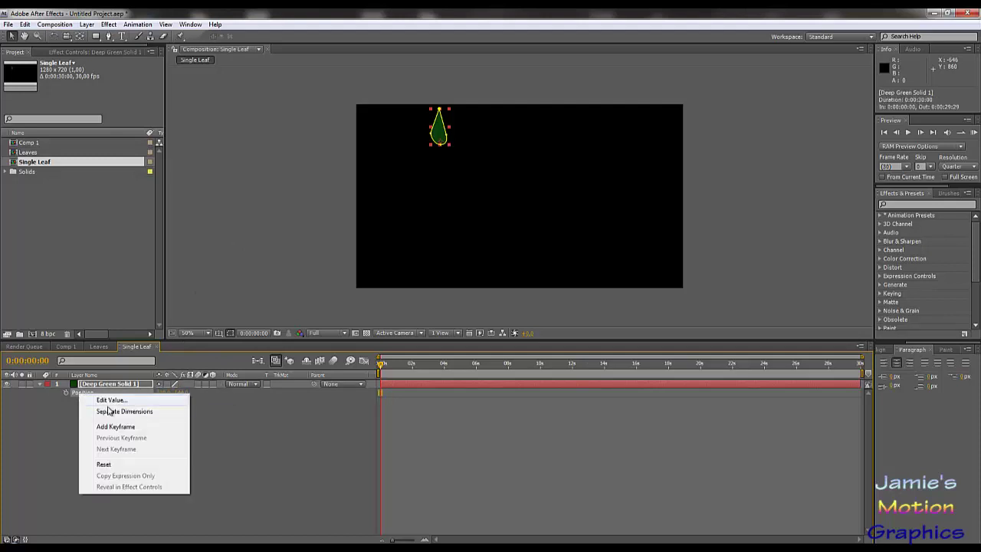
pyautogui.click(109, 463)
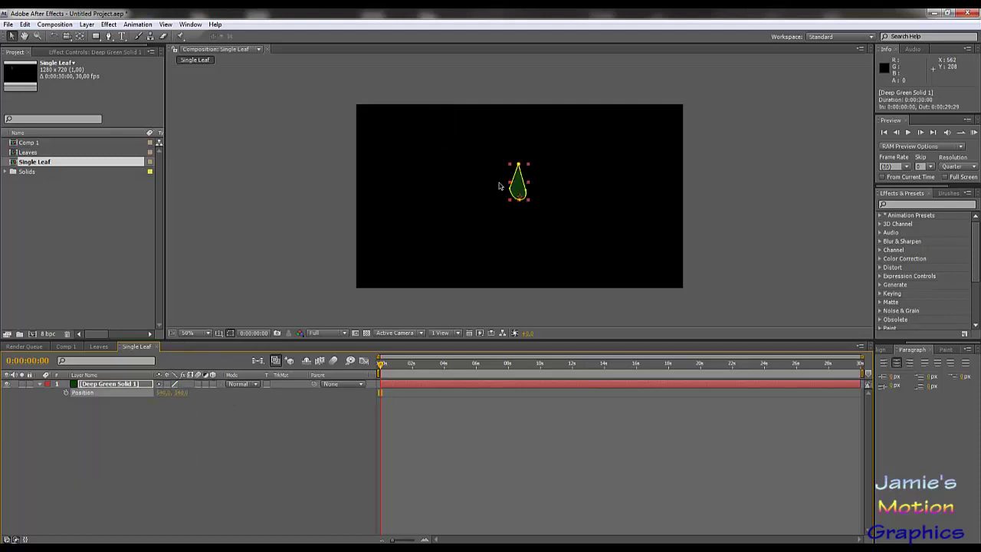
pyautogui.scroll(3, 524, 193)
pyautogui.scroll(-2, 528, 202)
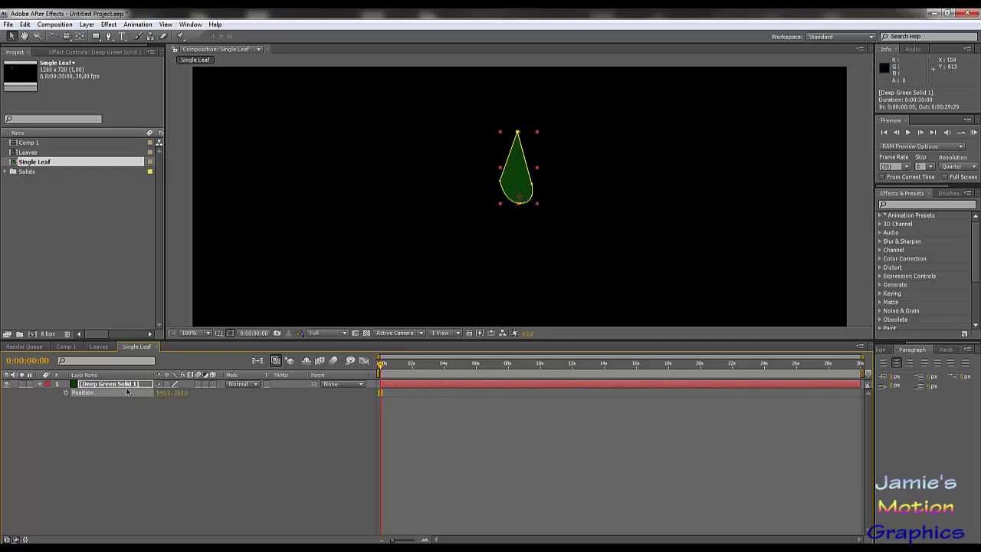
# Keyframe the leaf solid's scale at 100% at 0:00:00:00 and again at 0:00:03:02
pyautogui.press('s')
pyautogui.click(66, 393)
pyautogui.moveTo(382, 366); pyautogui.dragTo(433, 376)
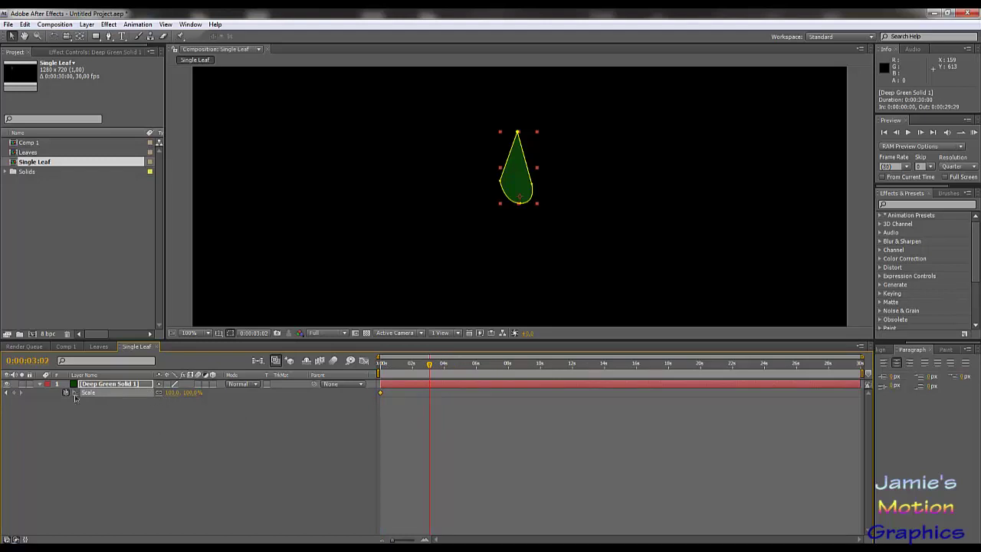
pyautogui.click(13, 393)
pyautogui.moveTo(406, 364); pyautogui.dragTo(380, 371)
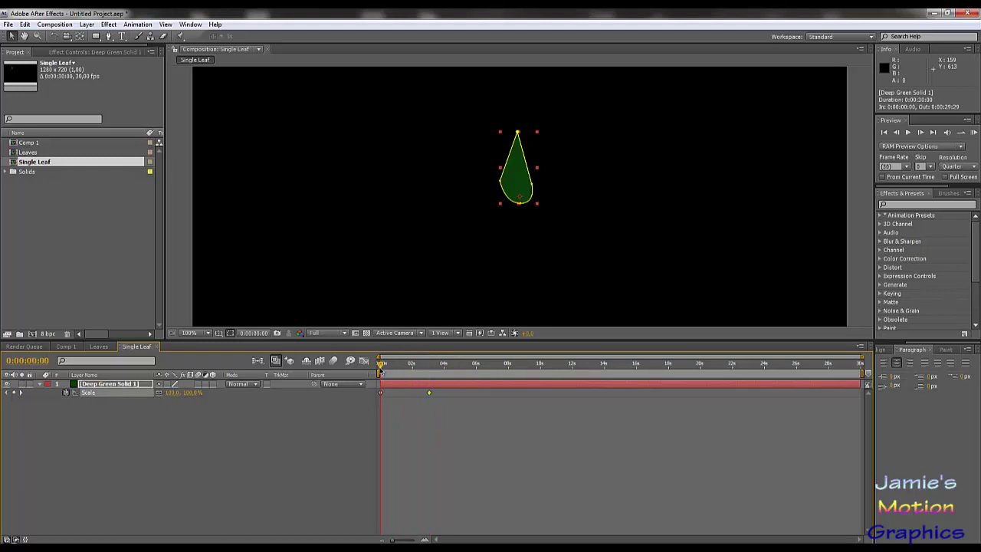
# Set the leaf's scale to 0% at the first keyframe and preview the growth
pyautogui.moveTo(184, 393); pyautogui.dragTo(142, 410)
pyautogui.click(174, 393)
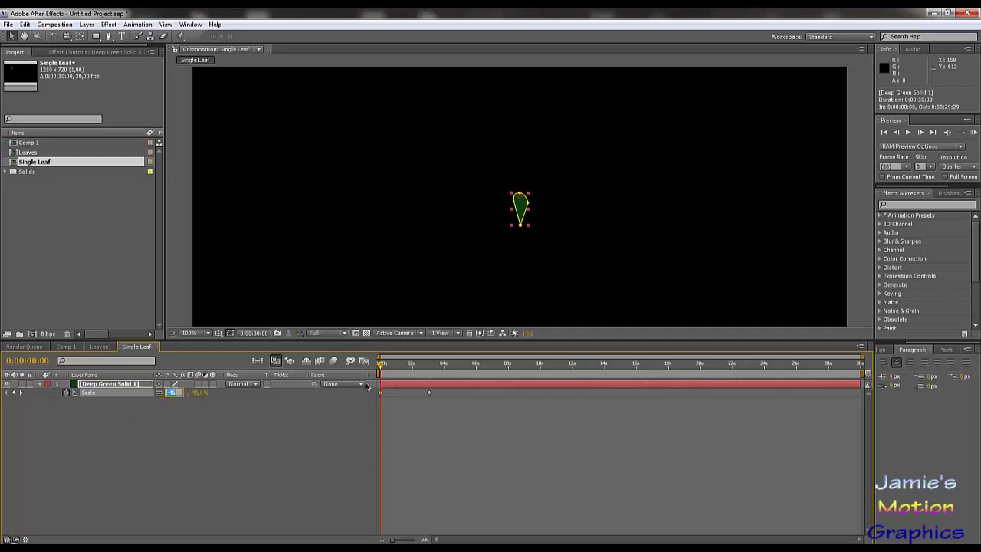
pyautogui.write('0')
pyautogui.press('Return')
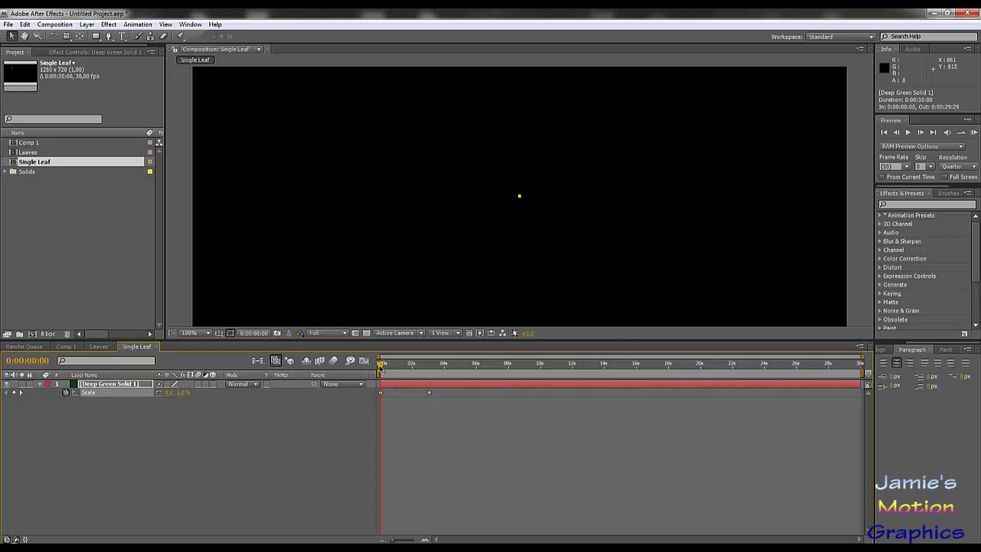
pyautogui.moveTo(380, 368); pyautogui.dragTo(372, 393)
# Try placing the Single Leaf composition as a layer inside the Leaves composition
pyautogui.click(99, 347)
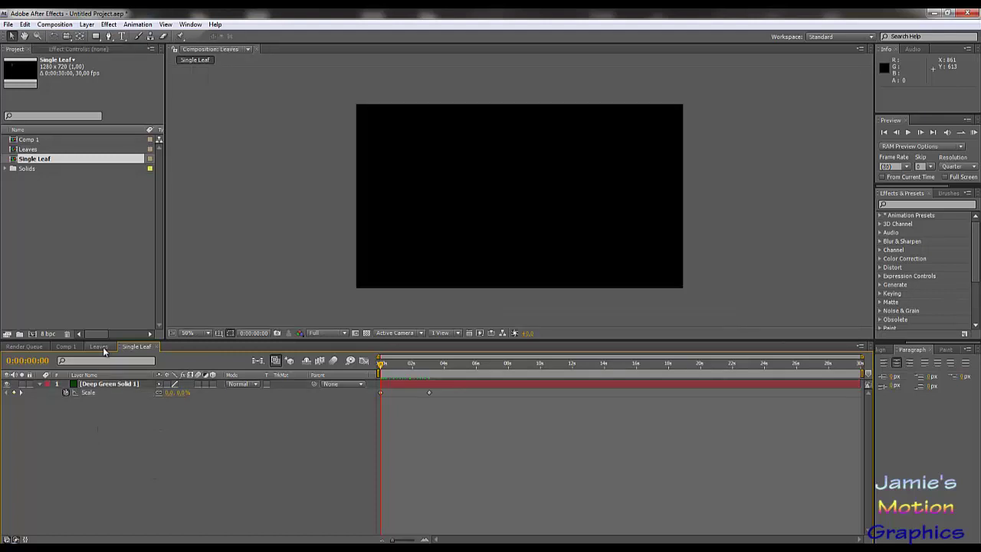
pyautogui.click(34, 151)
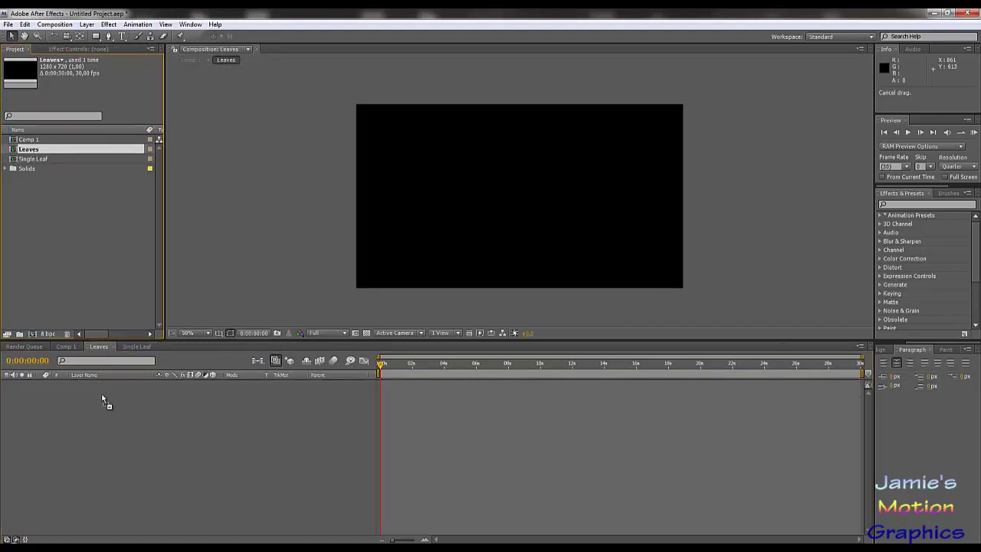
pyautogui.moveTo(43, 161); pyautogui.dragTo(105, 417)
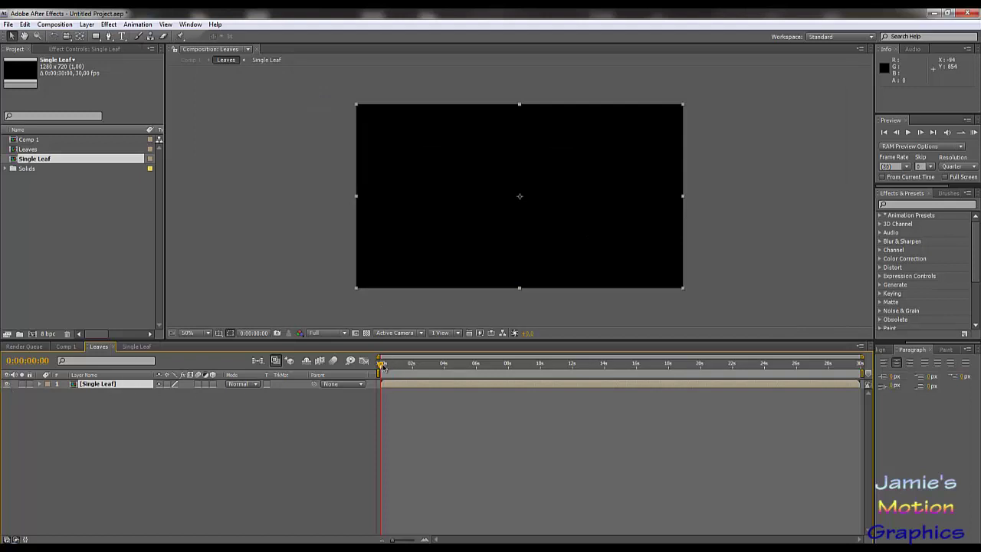
pyautogui.moveTo(383, 367); pyautogui.dragTo(342, 372)
# Delete the Leaves layer from Comp 1 and undo the stray move of the Leaves composition in the project
pyautogui.click(68, 346)
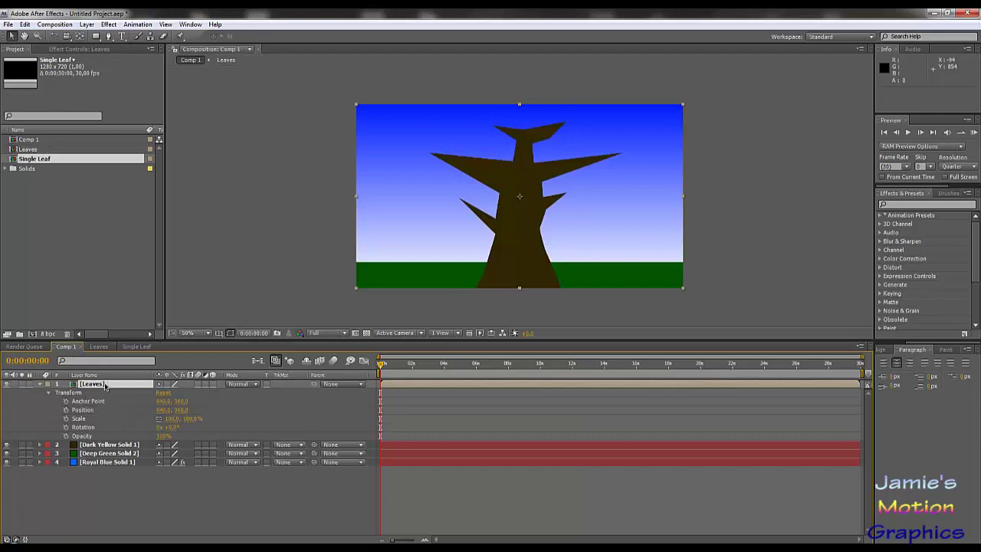
pyautogui.press('Delete')
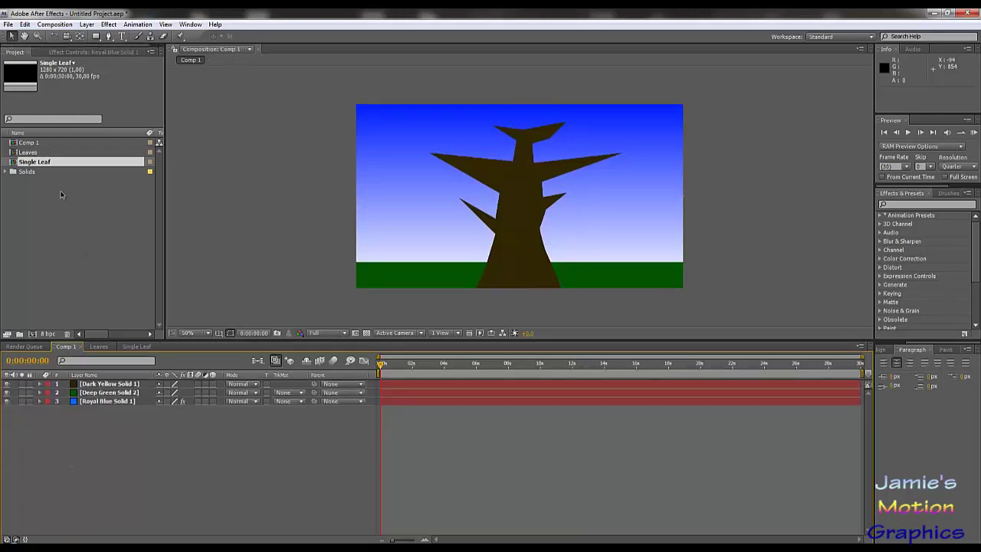
pyautogui.moveTo(37, 154)
pyautogui.mouseDown()
pyautogui.moveTo(118, 337)
pyautogui.moveTo(111, 347)
pyautogui.moveTo(41, 169)
pyautogui.mouseUp()
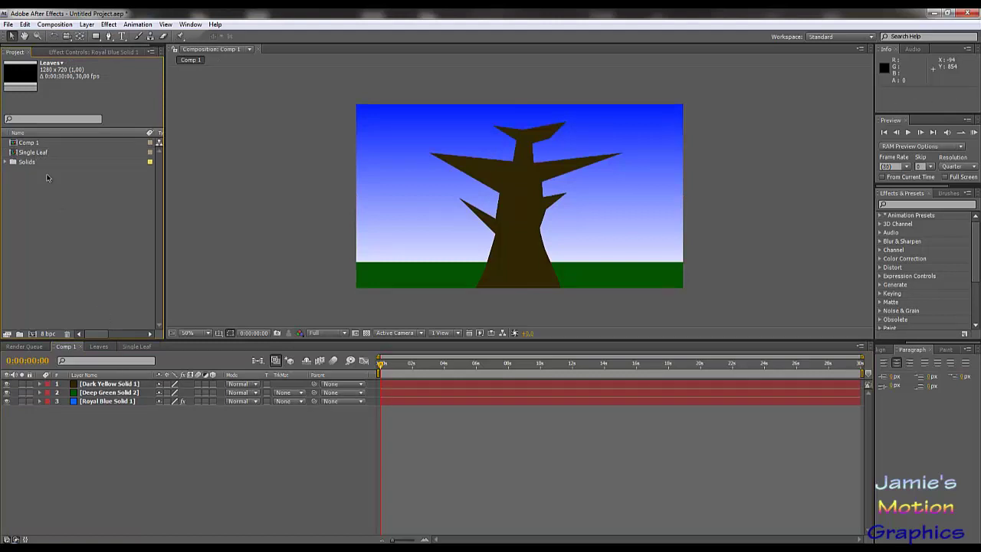
pyautogui.hotkey('ctrl', 'z')
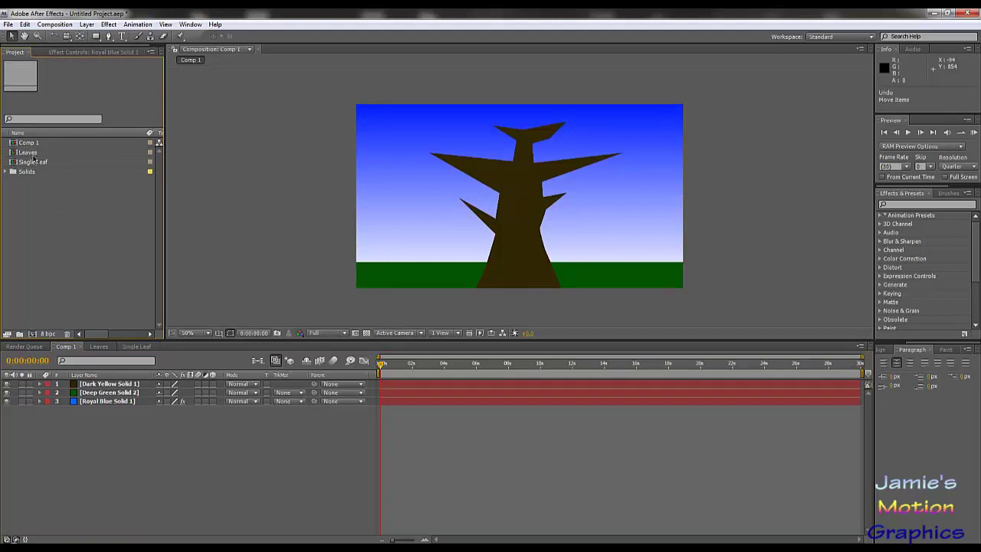
# Add Single Leaf as the uppermost layer of Comp 1 and, at 0:00:05:25, place the leaf on the tree's right branch
pyautogui.moveTo(34, 161); pyautogui.dragTo(105, 386)
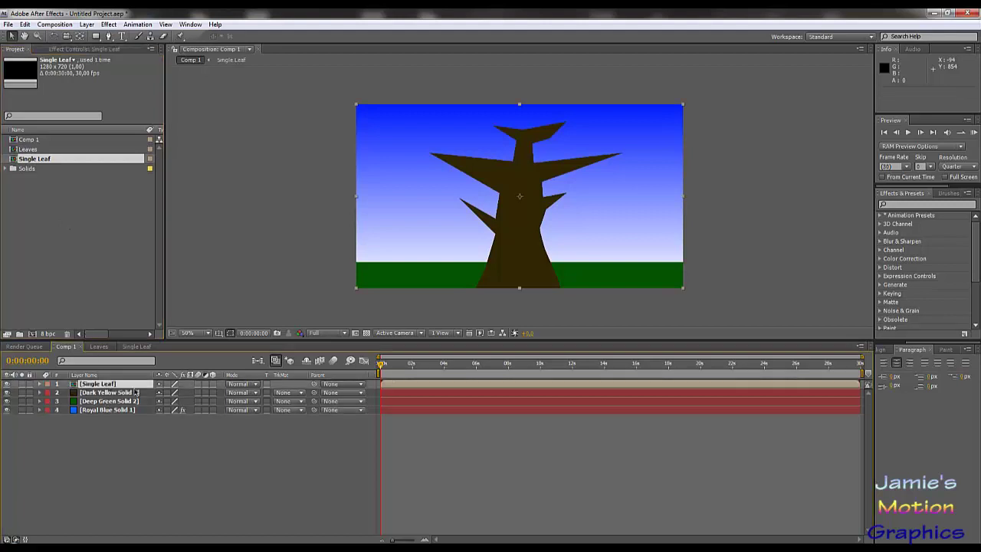
pyautogui.click(475, 365)
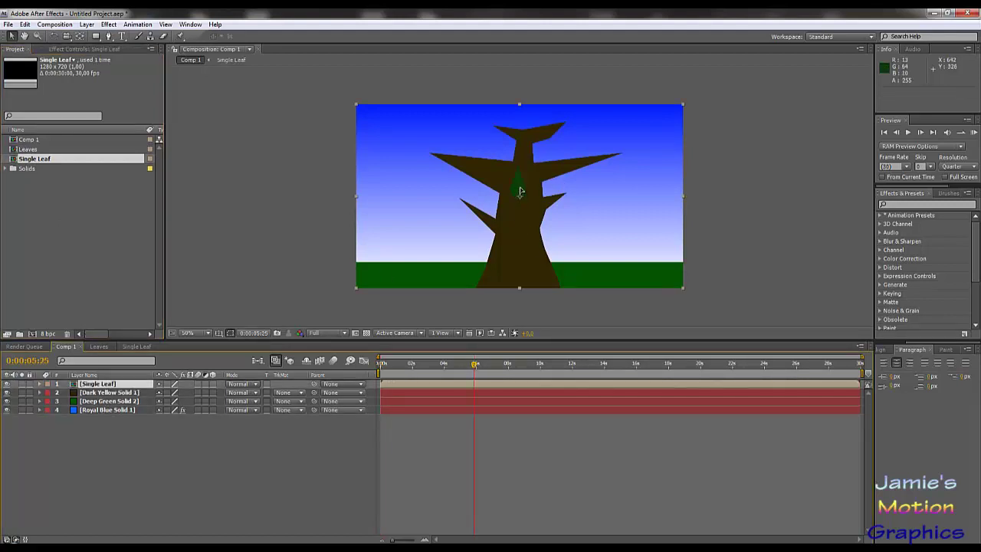
pyautogui.moveTo(520, 192); pyautogui.dragTo(573, 150)
# Duplicate the Single Leaf layer into 18 leaves spread over the branches and trunk, and return the time to 0:00:00:00
pyautogui.hotkey('ctrl', 'd')
pyautogui.hotkey('ctrl', 'd')
pyautogui.hotkey('ctrl', 'd')
pyautogui.hotkey('ctrl', 'd')
pyautogui.hotkey('ctrl', 'd')
pyautogui.moveTo(462, 193); pyautogui.dragTo(432, 138)
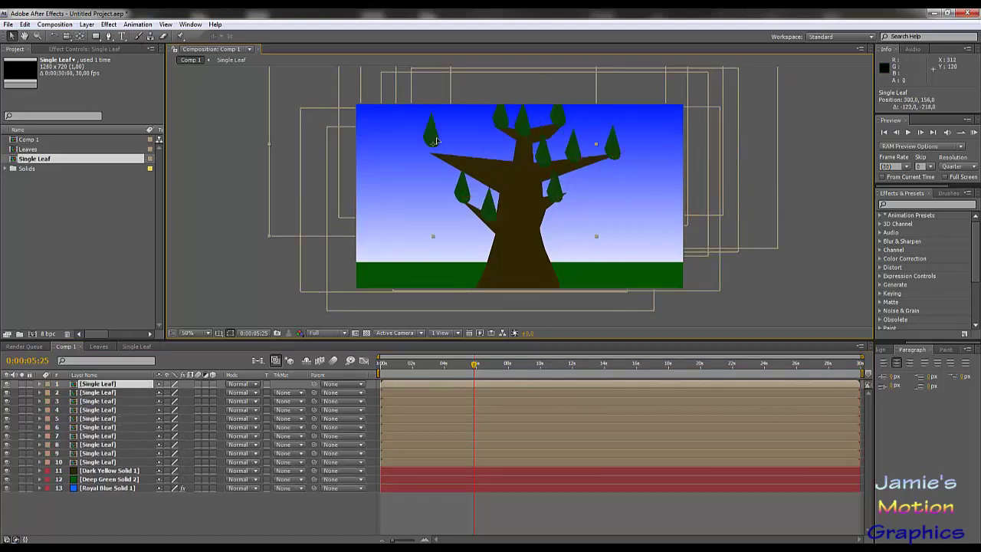
pyautogui.hotkey('ctrl', 'd')
pyautogui.moveTo(506, 157); pyautogui.dragTo(495, 175)
pyautogui.hotkey('ctrl', 'd')
pyautogui.moveTo(538, 210); pyautogui.dragTo(521, 227)
pyautogui.hotkey('ctrl', 'd')
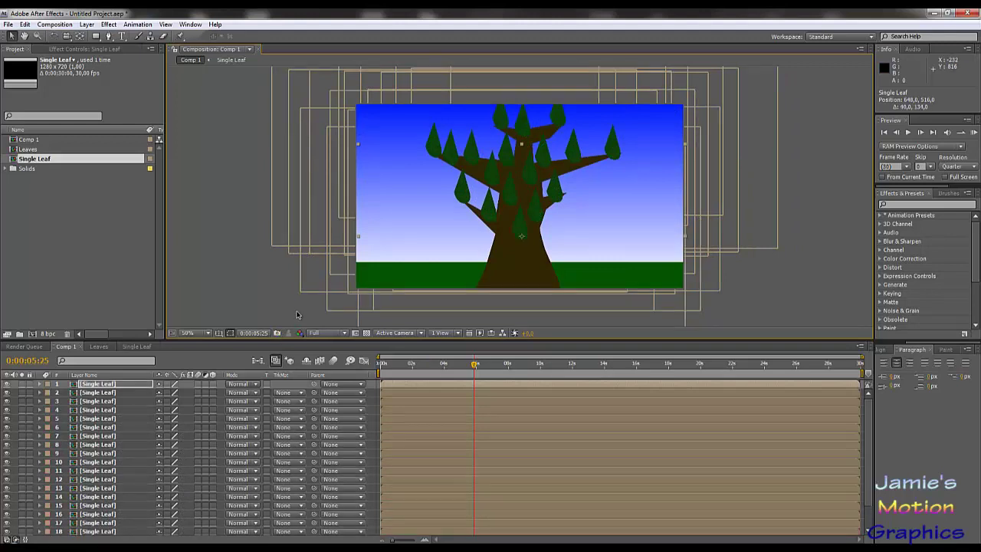
pyautogui.click(298, 313)
pyautogui.moveTo(406, 367); pyautogui.dragTo(380, 369)
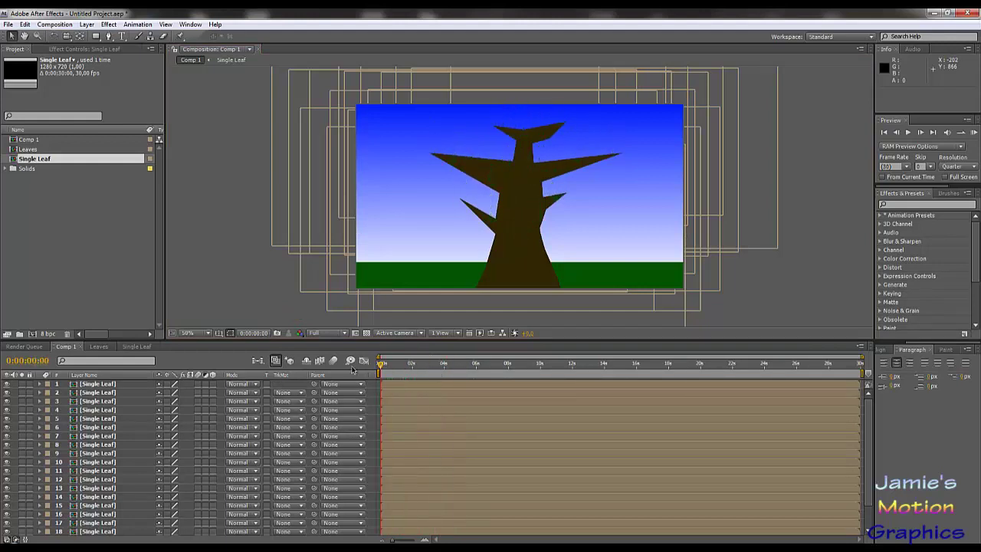
# Pre-compose all 18 Single Leaf layers of Comp 1 into a new composition named Leaves, moving all attributes into it
pyautogui.click(119, 385)
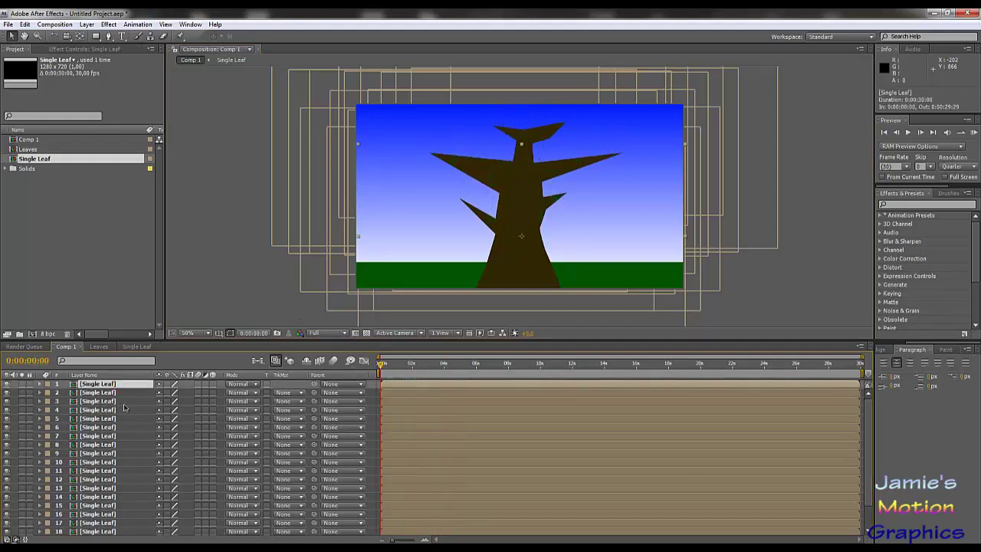
pyautogui.scroll(-2, 126, 408)
pyautogui.keyDown('shift'); pyautogui.click(103, 504); pyautogui.keyUp('shift')
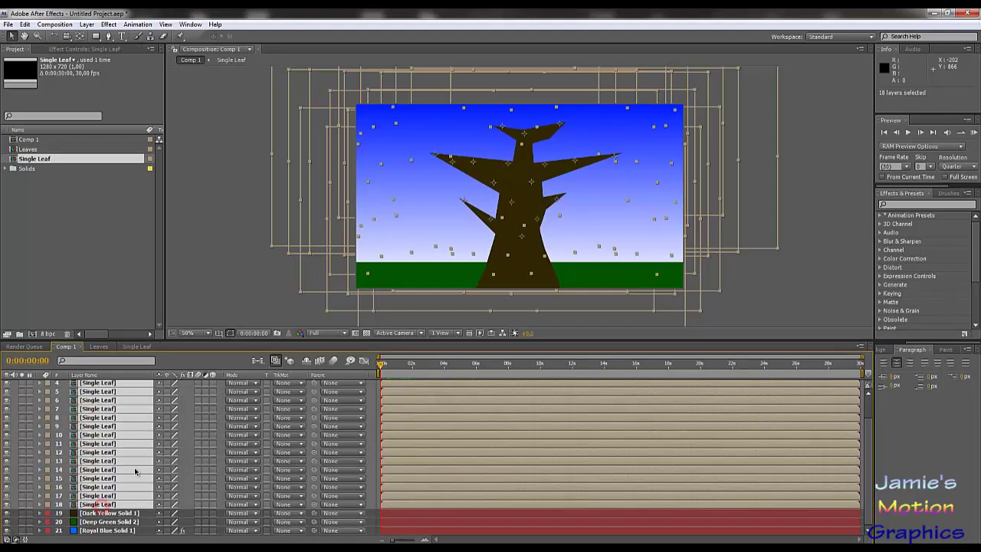
pyautogui.scroll(2, 143, 453)
pyautogui.scroll(-2, 143, 454)
pyautogui.scroll(2, 133, 495)
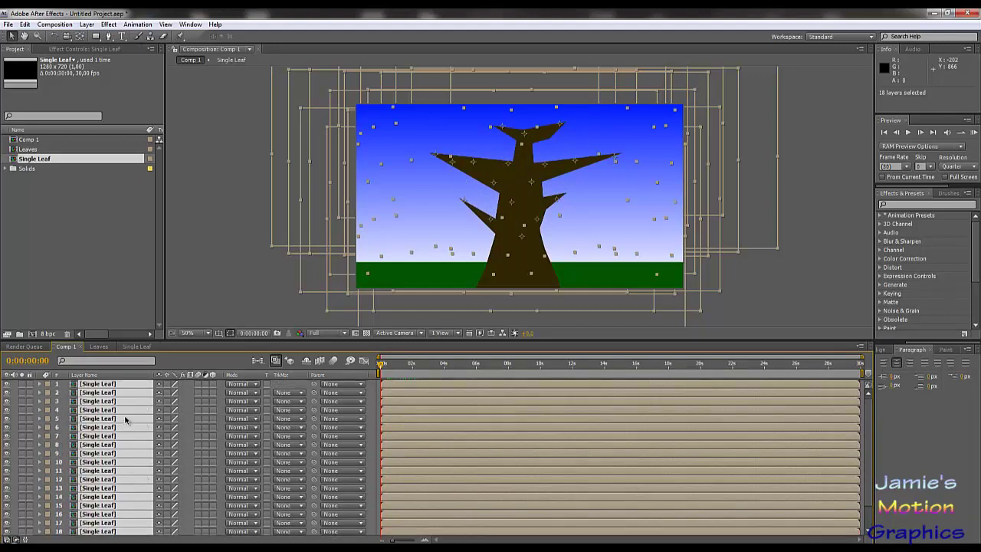
pyautogui.scroll(-2, 126, 418)
pyautogui.scroll(2, 126, 409)
pyautogui.click(55, 24)
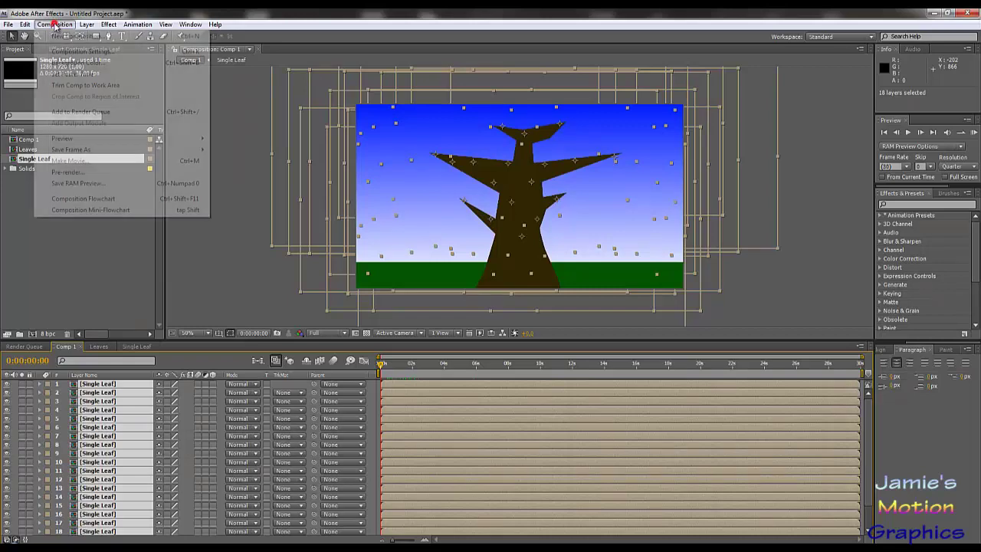
pyautogui.moveTo(87, 25)
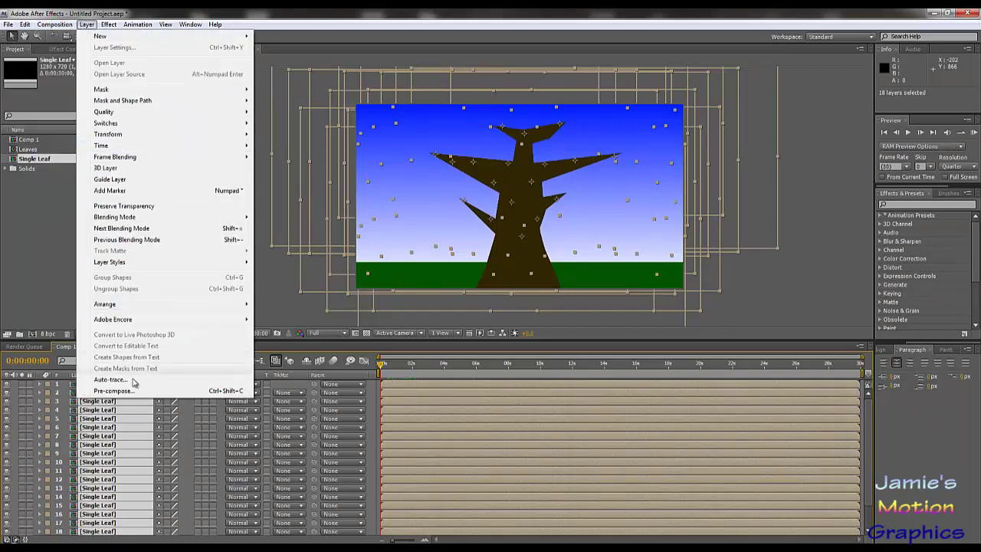
pyautogui.click(113, 391)
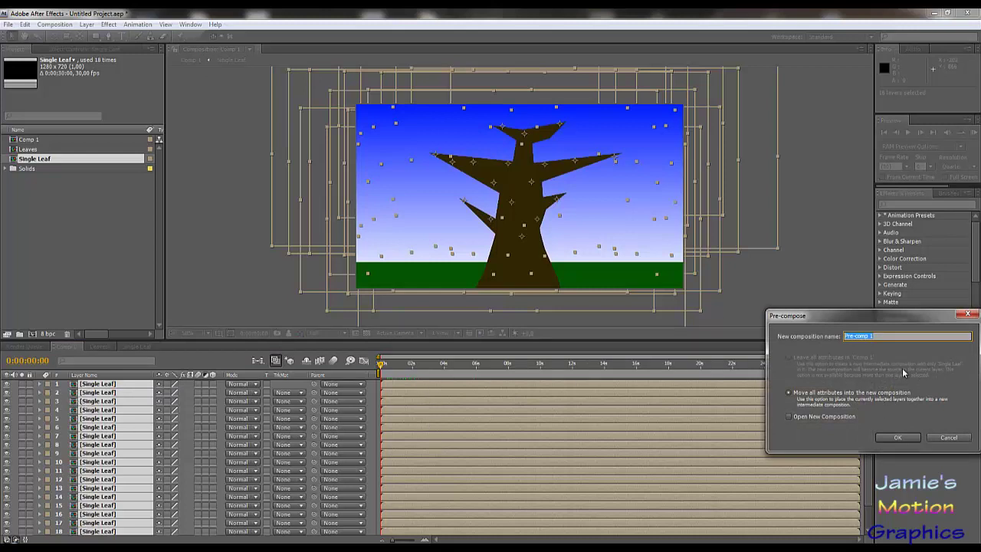
pyautogui.write('Leaves')
pyautogui.click(893, 438)
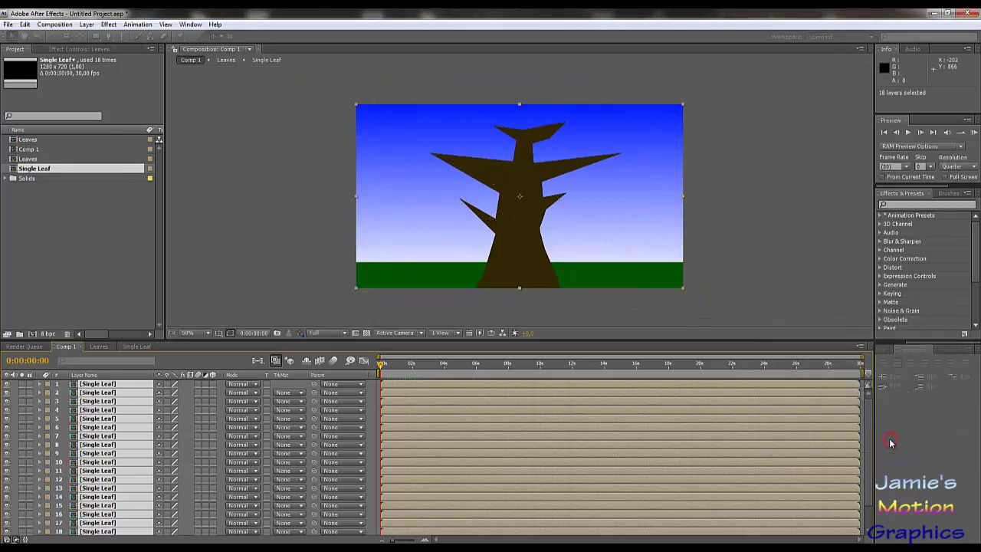
# Identify the old, empty Leaves composition in the project and delete it
pyautogui.click(31, 159)
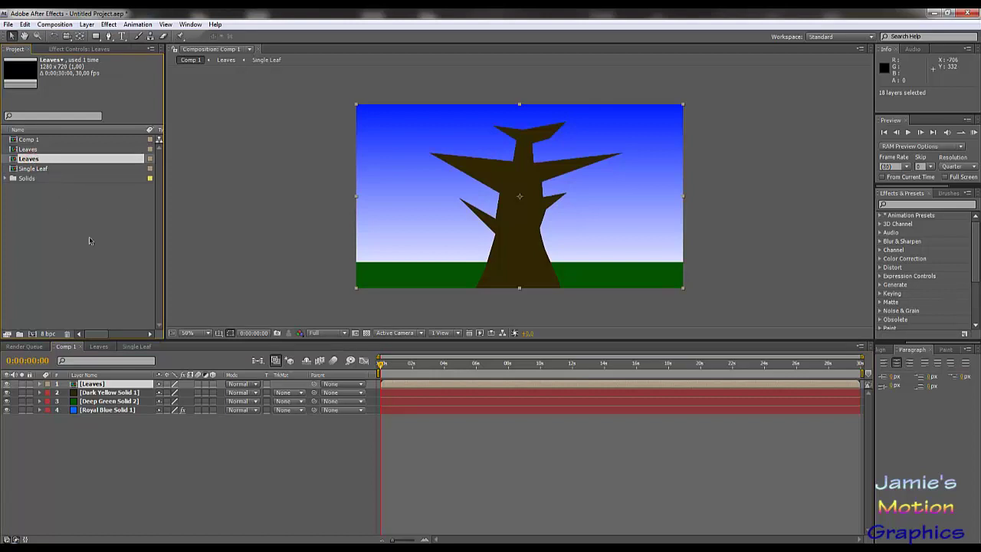
pyautogui.click(107, 423)
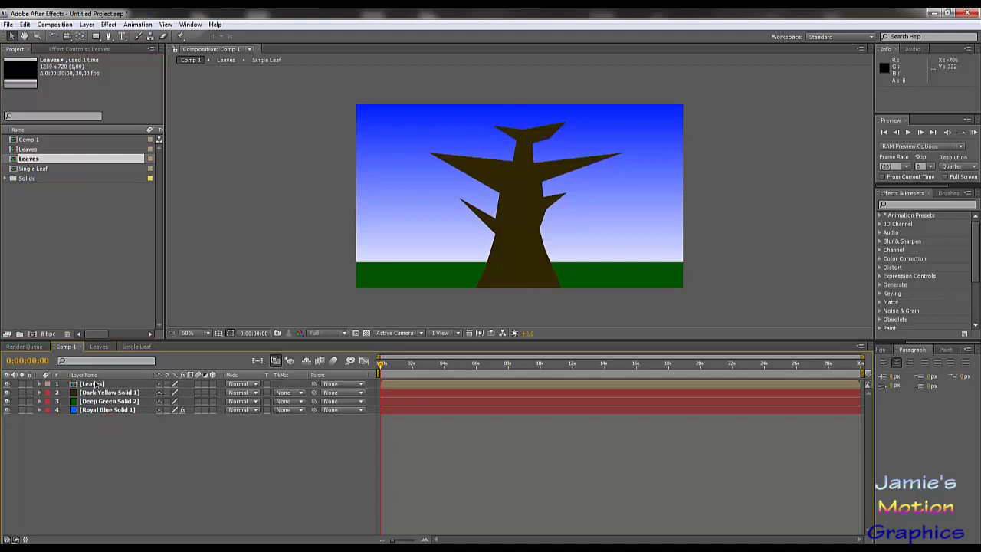
pyautogui.doubleClick(29, 150)
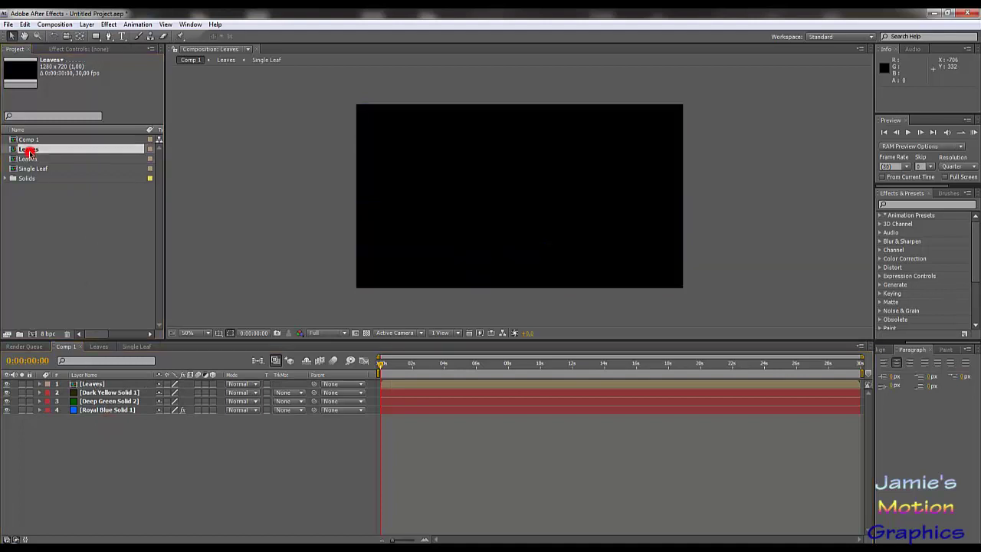
pyautogui.rightClick(29, 153)
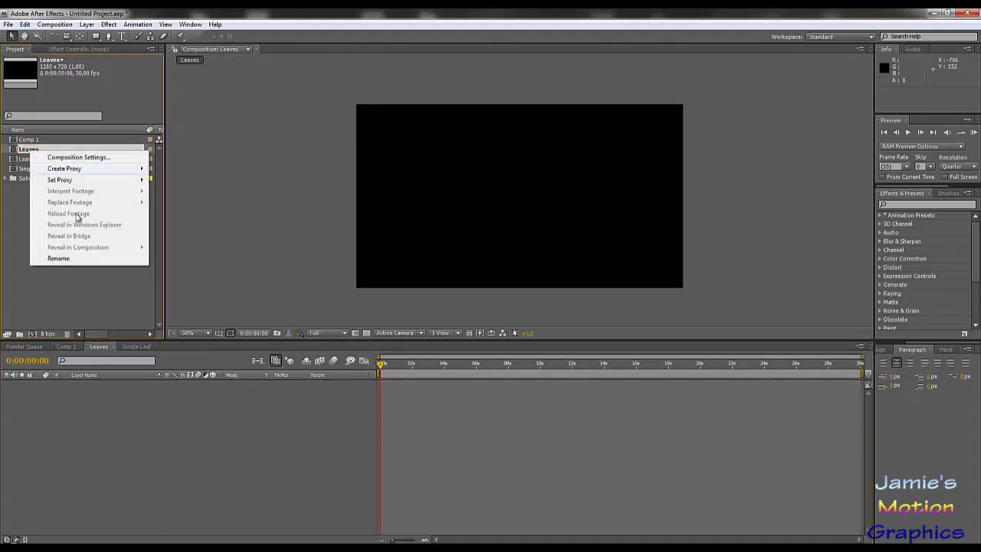
pyautogui.click(23, 218)
pyautogui.click(40, 150)
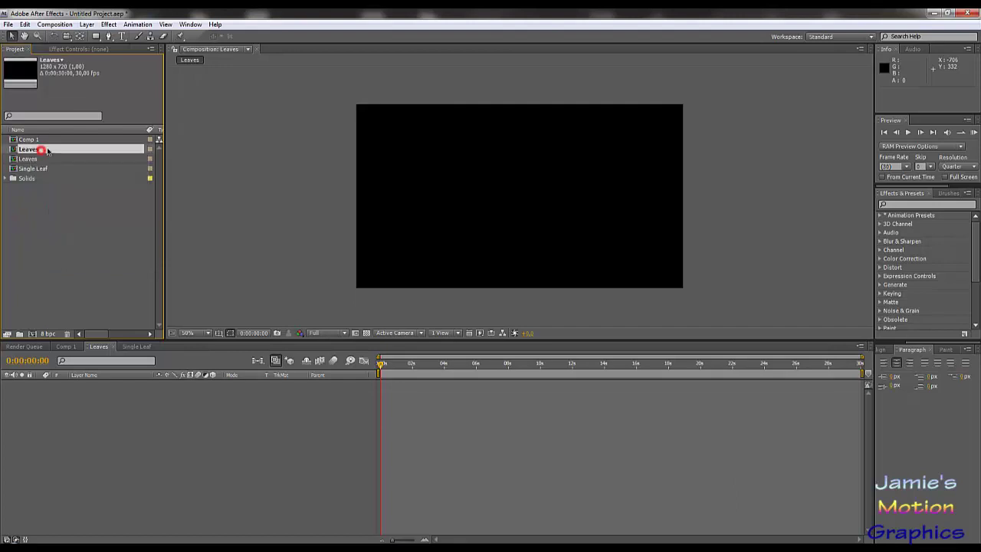
pyautogui.press('Delete')
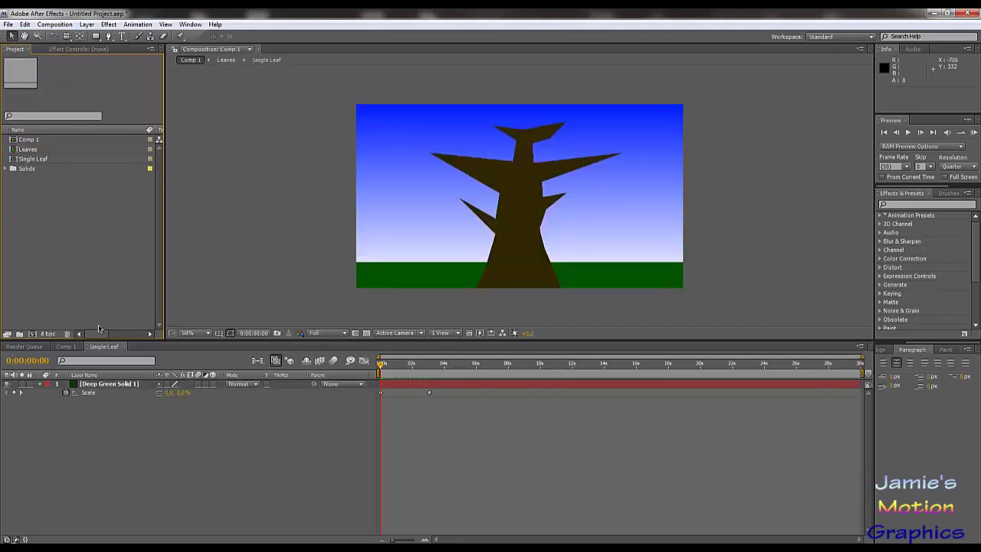
# Return to Comp 1, preview the leaf growth over the first seconds, and select the Leaves layer
pyautogui.click(68, 347)
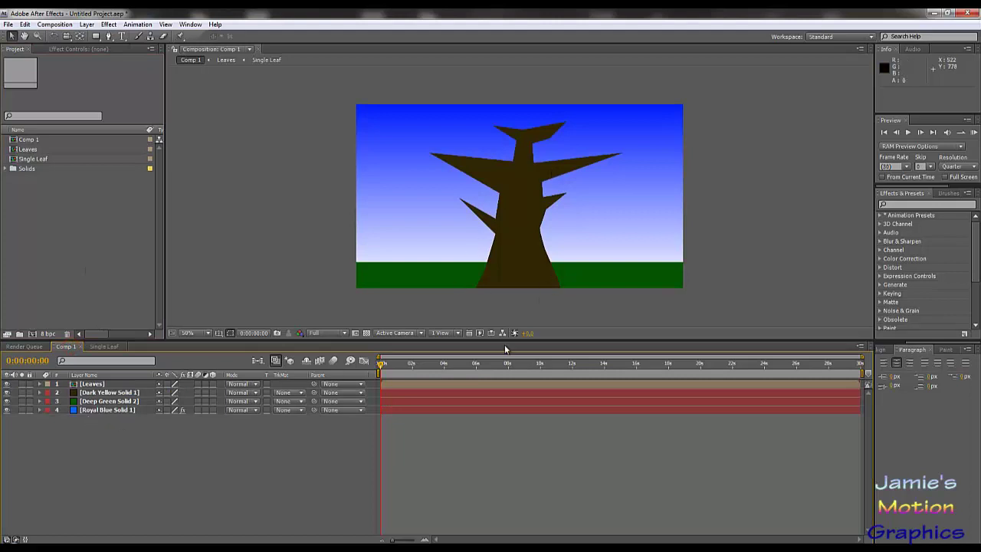
pyautogui.moveTo(381, 365); pyautogui.dragTo(434, 366)
pyautogui.moveTo(389, 374); pyautogui.dragTo(334, 374)
pyautogui.click(102, 385)
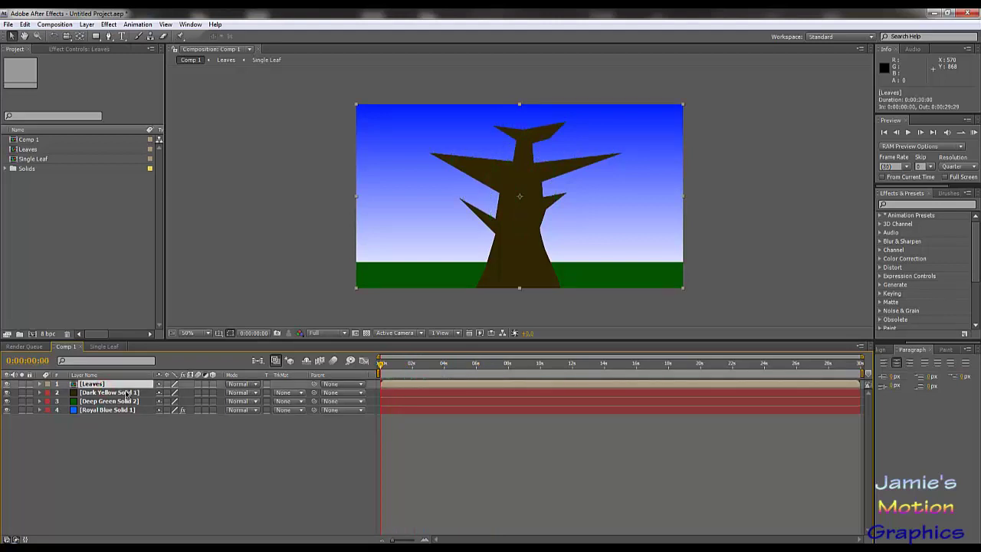
pyautogui.click(104, 393)
pyautogui.keyDown('shift'); pyautogui.click(109, 410); pyautogui.keyUp('shift')
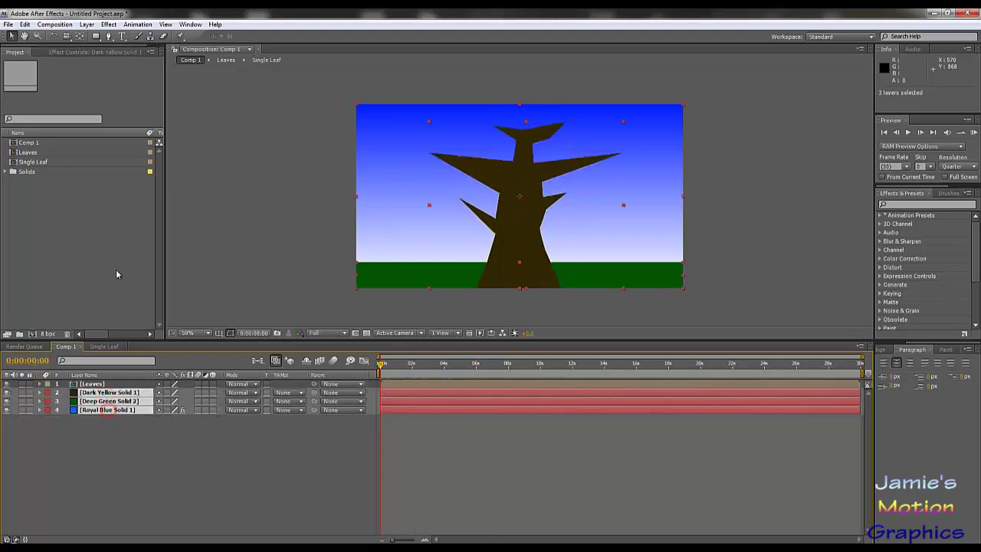
pyautogui.click(87, 24)
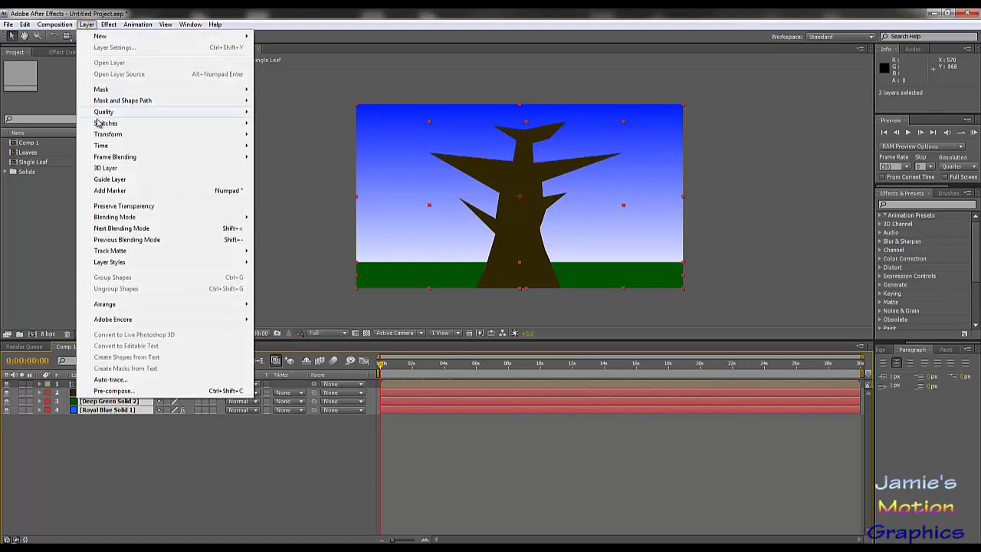
pyautogui.click(107, 410)
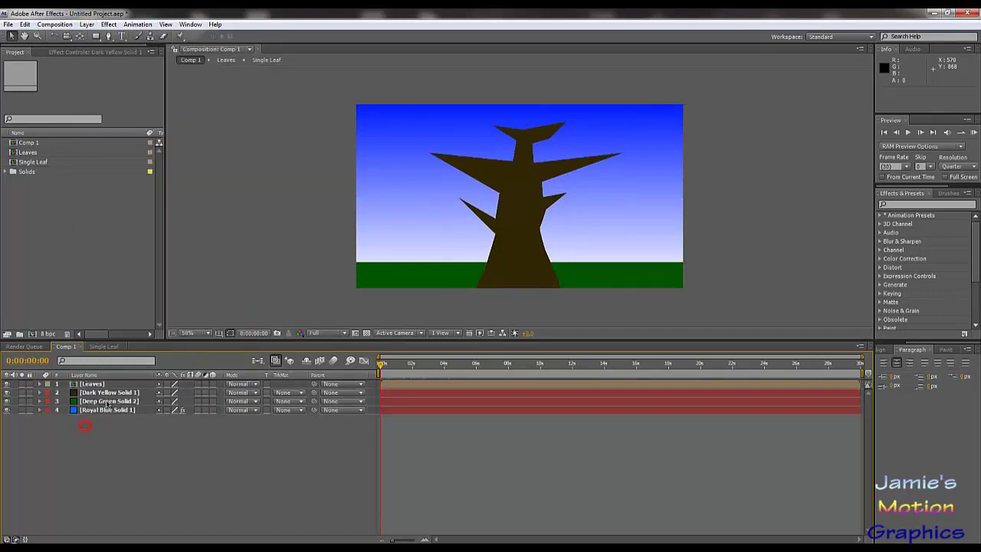
pyautogui.click(106, 409)
pyautogui.keyDown('ctrl'); pyautogui.click(107, 401); pyautogui.keyUp('ctrl')
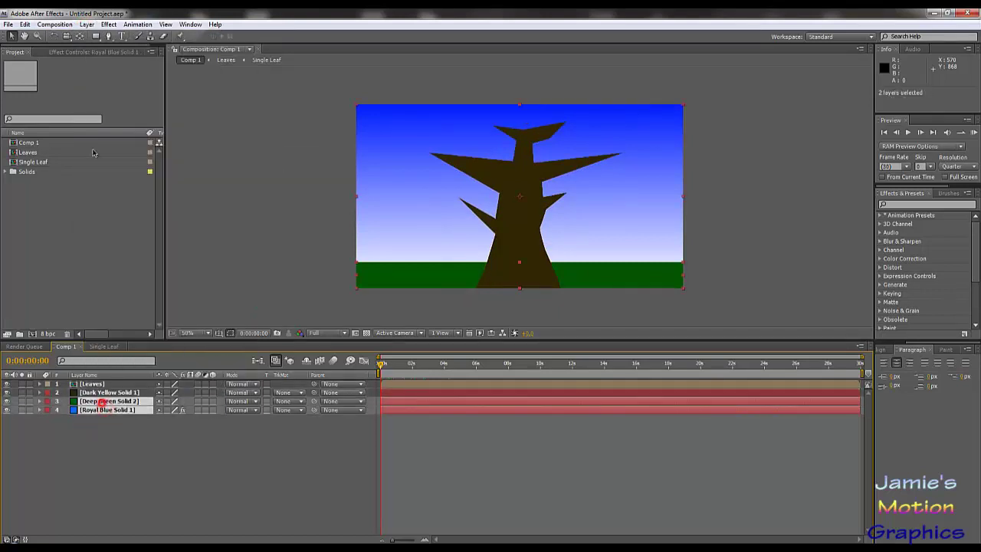
pyautogui.click(87, 23)
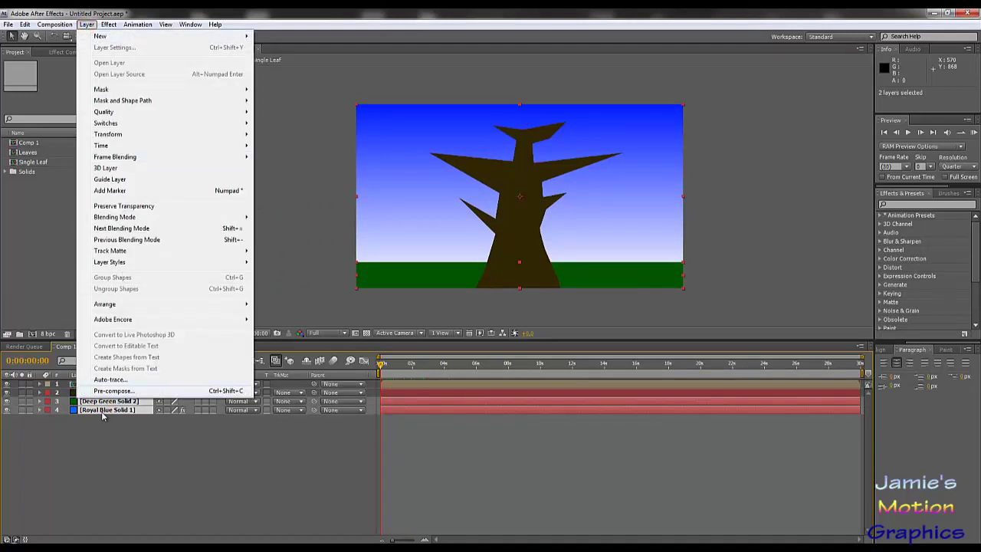
pyautogui.click(102, 436)
# Move Deep Green Solid 2 above Dark Yellow Solid 1 and lower the green ground strip to about position 640, 396
pyautogui.moveTo(109, 402); pyautogui.dragTo(110, 393)
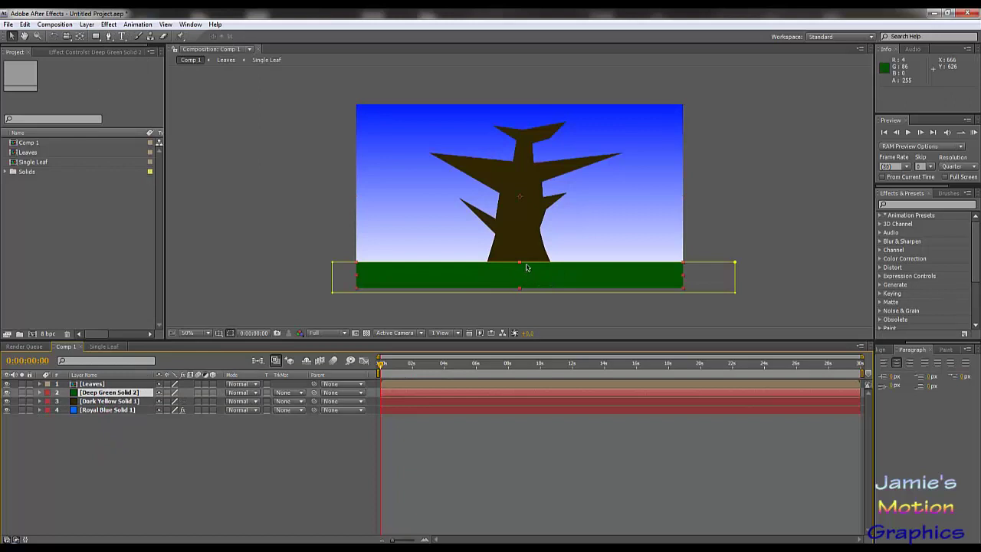
pyautogui.moveTo(529, 277); pyautogui.dragTo(532, 291)
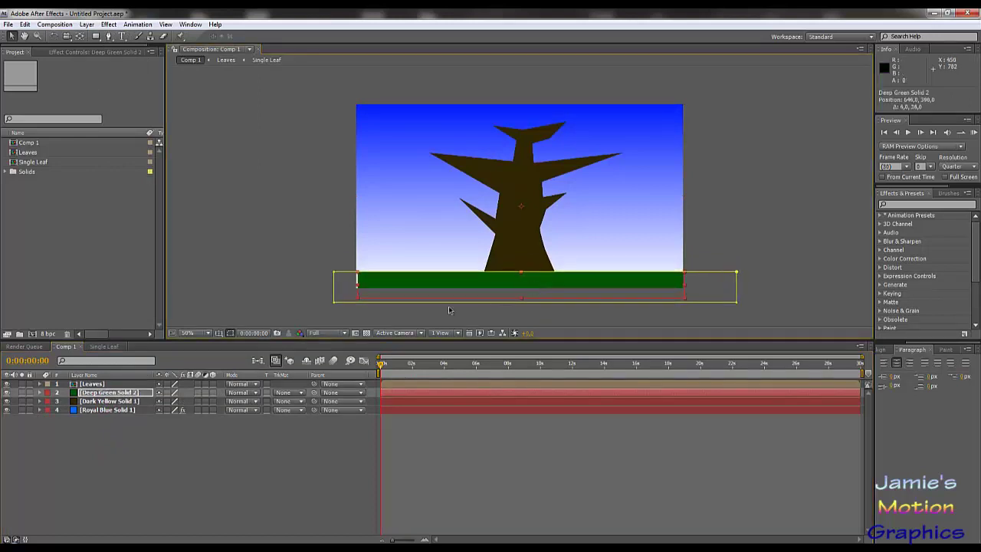
pyautogui.click(289, 286)
pyautogui.click(409, 286)
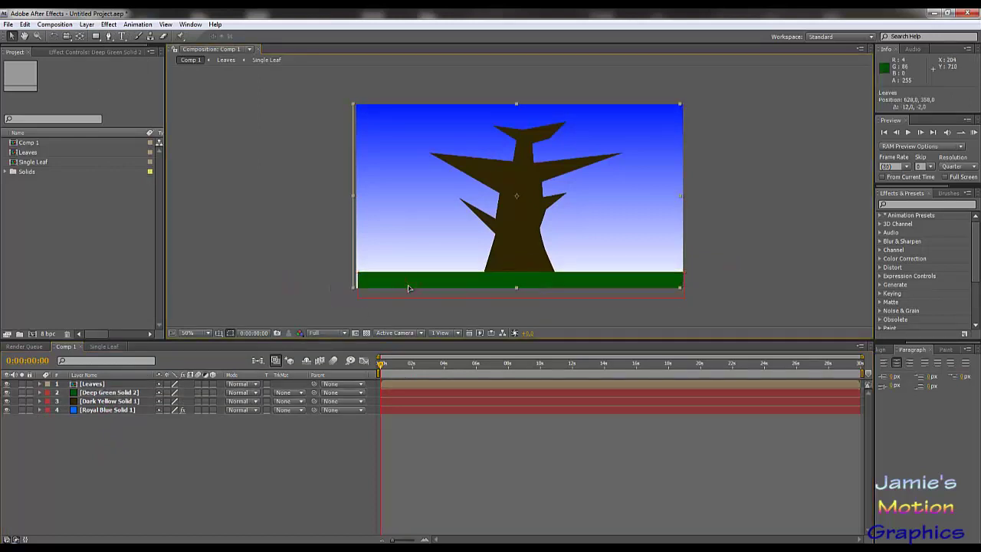
pyautogui.hotkey('ctrl', 'z')
pyautogui.click(118, 392)
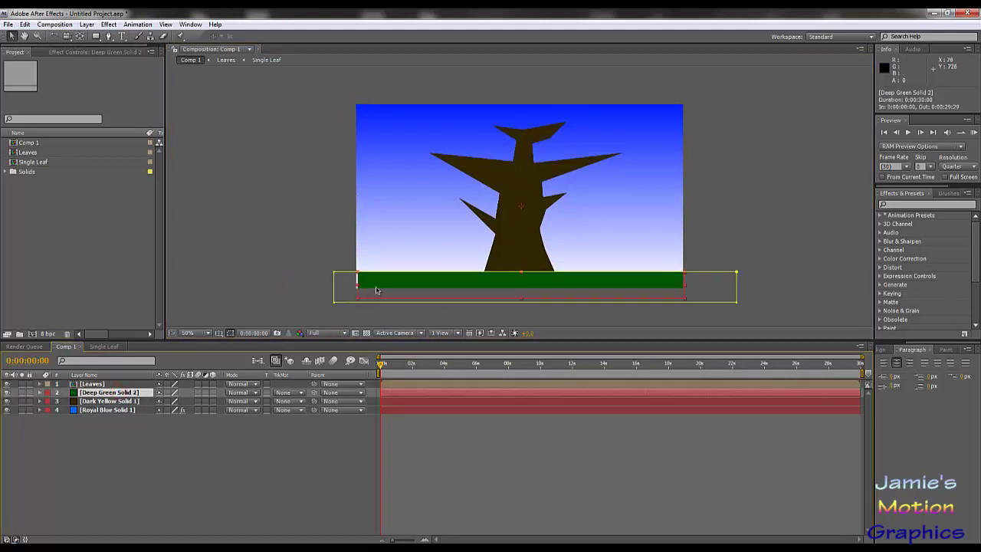
pyautogui.moveTo(376, 288); pyautogui.dragTo(376, 287)
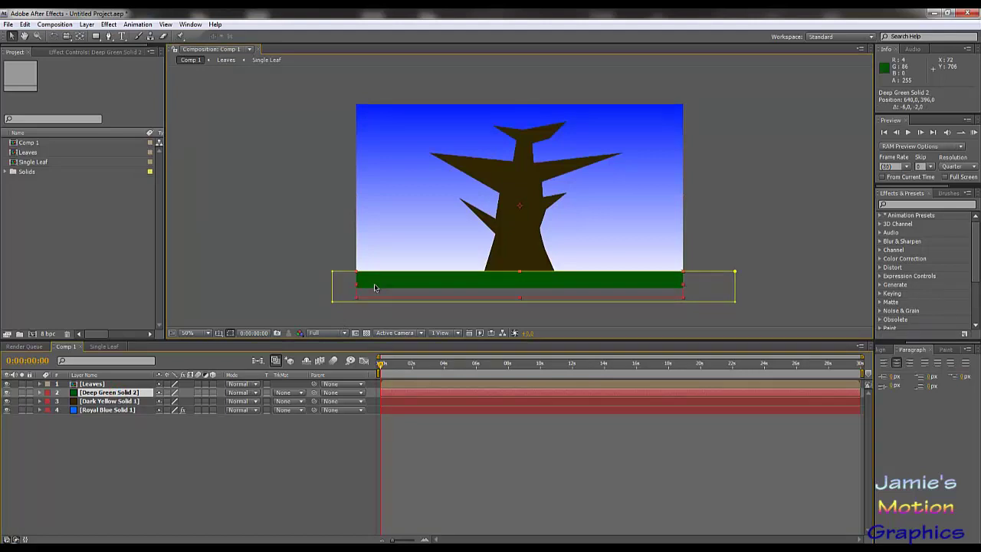
pyautogui.click(248, 448)
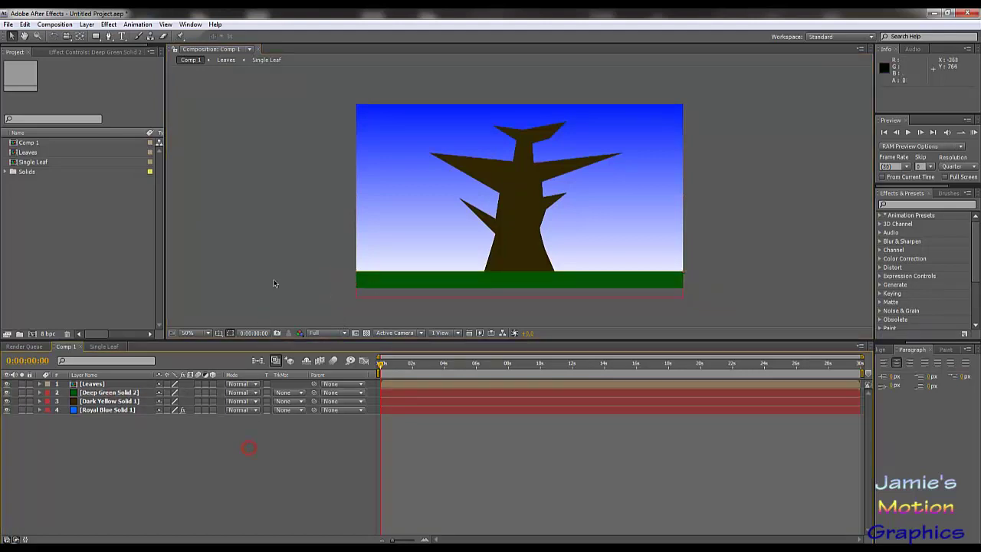
# Open the Leaves composition, look through its Single Leaf layers, and expand the transform properties of layer 1
pyautogui.click(97, 387)
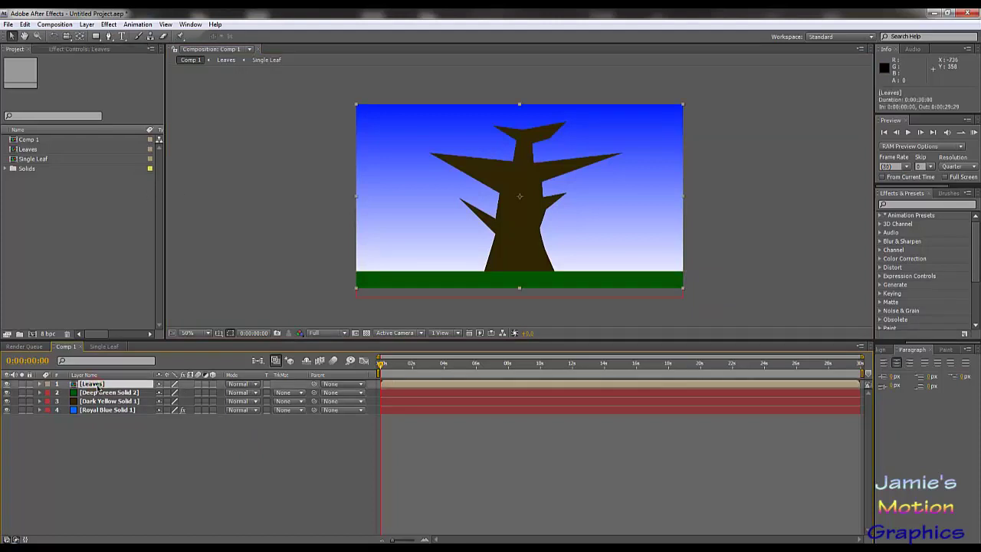
pyautogui.doubleClick(97, 386)
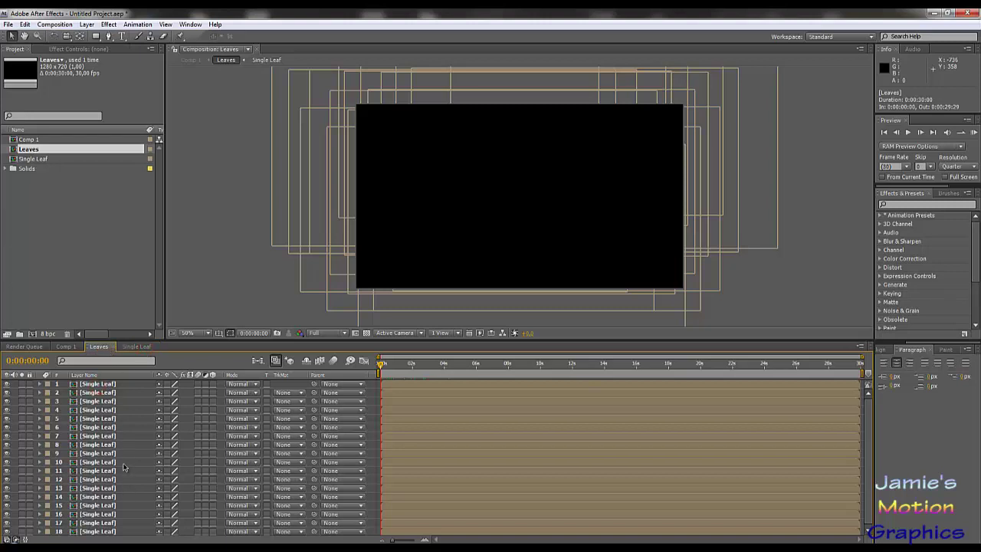
pyautogui.scroll(-2, 125, 467)
pyautogui.moveTo(380, 369); pyautogui.dragTo(126, 412)
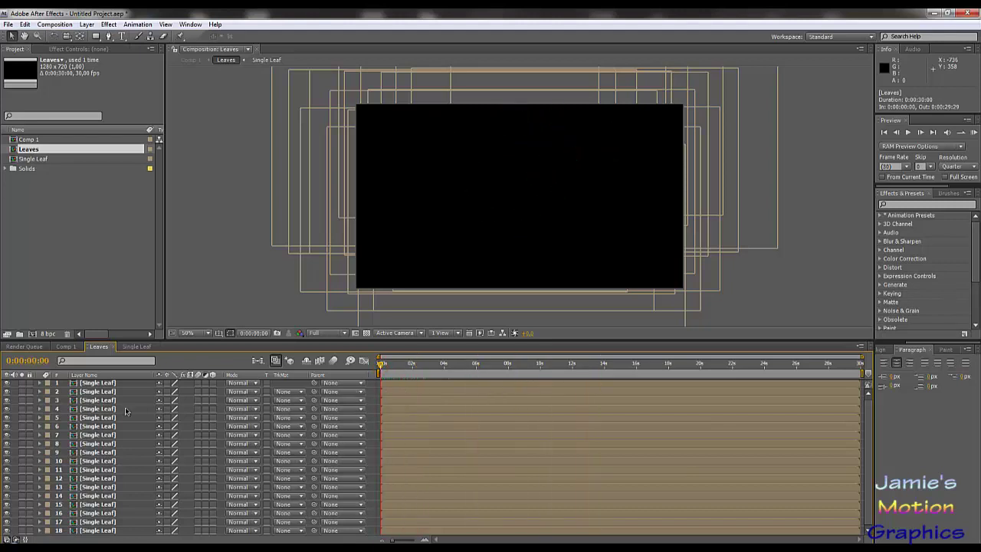
pyautogui.click(40, 382)
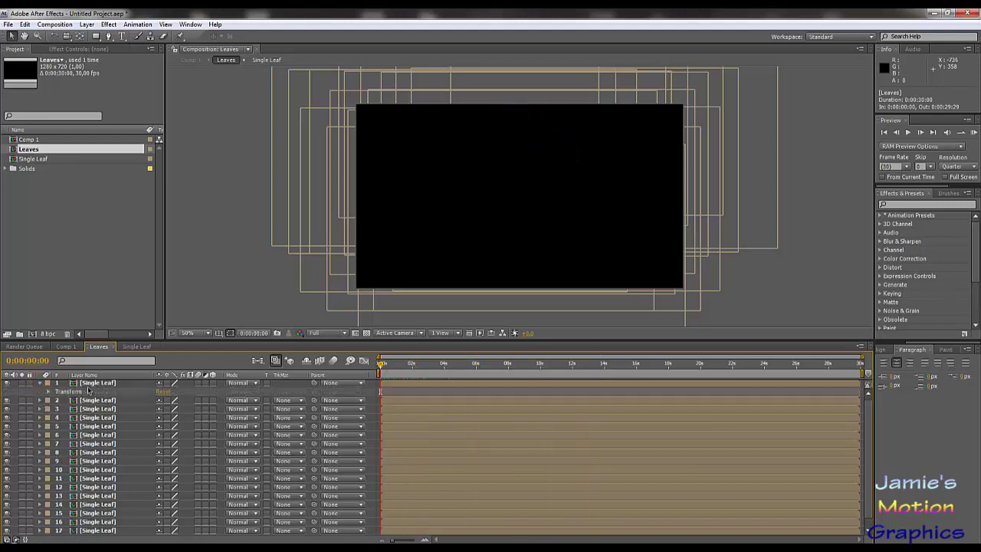
pyautogui.click(47, 391)
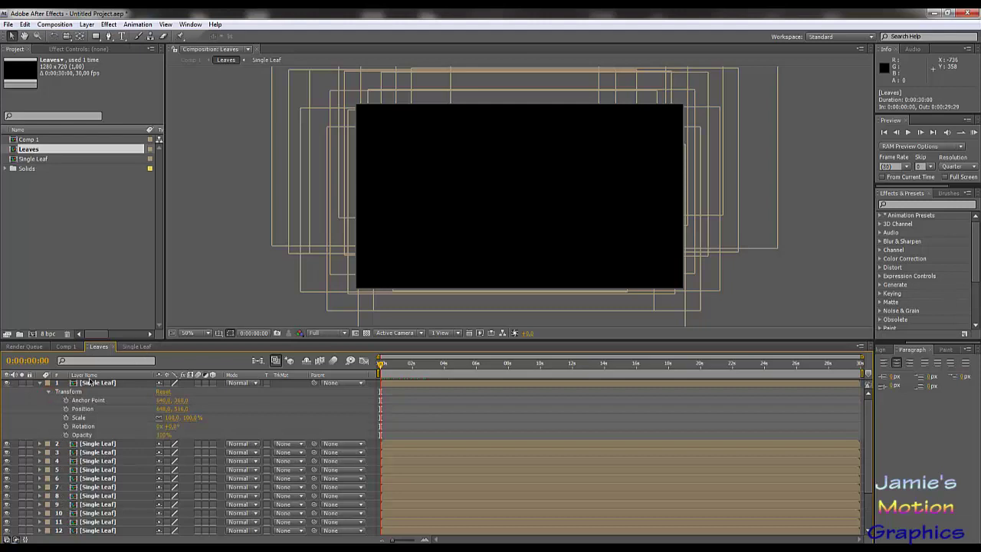
# Open the Single Leaf composition, scrub its scale animation to 0:00:03:21, and return to Comp 1
pyautogui.doubleClick(103, 384)
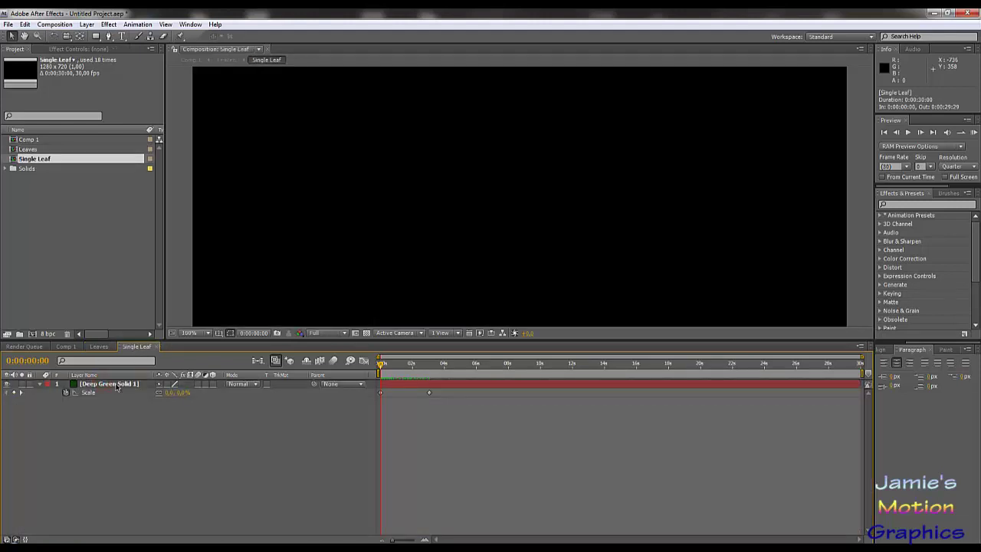
pyautogui.click(117, 385)
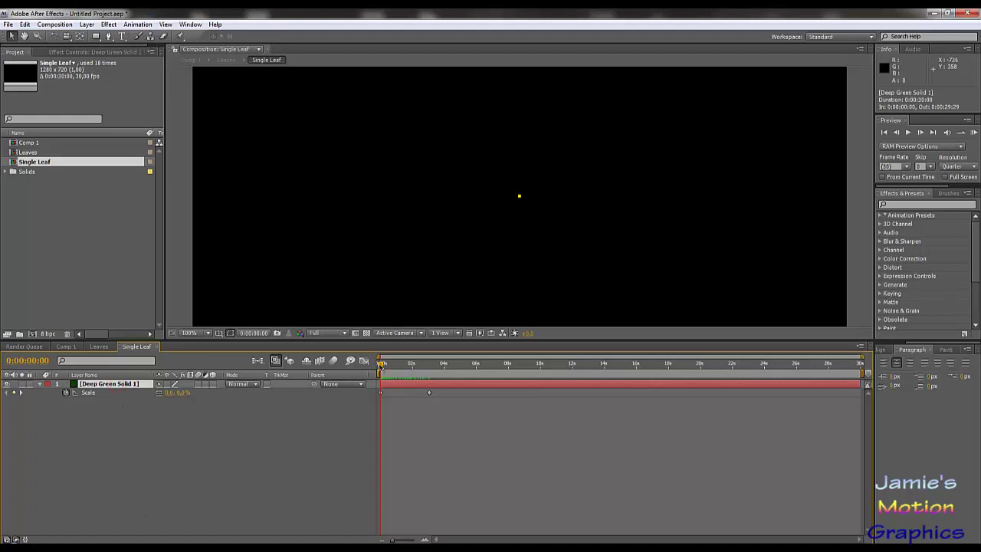
pyautogui.moveTo(379, 367); pyautogui.dragTo(440, 377)
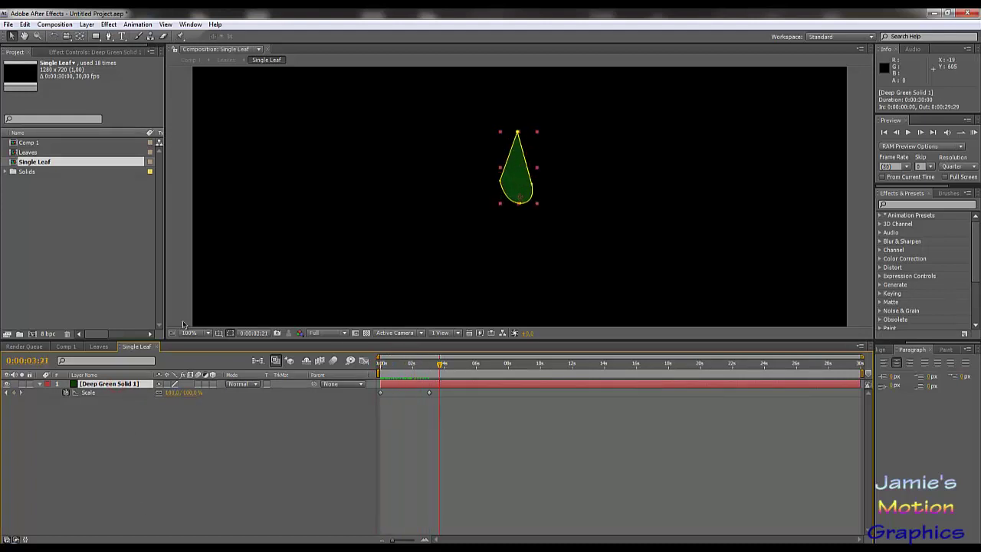
pyautogui.click(100, 346)
pyautogui.click(69, 347)
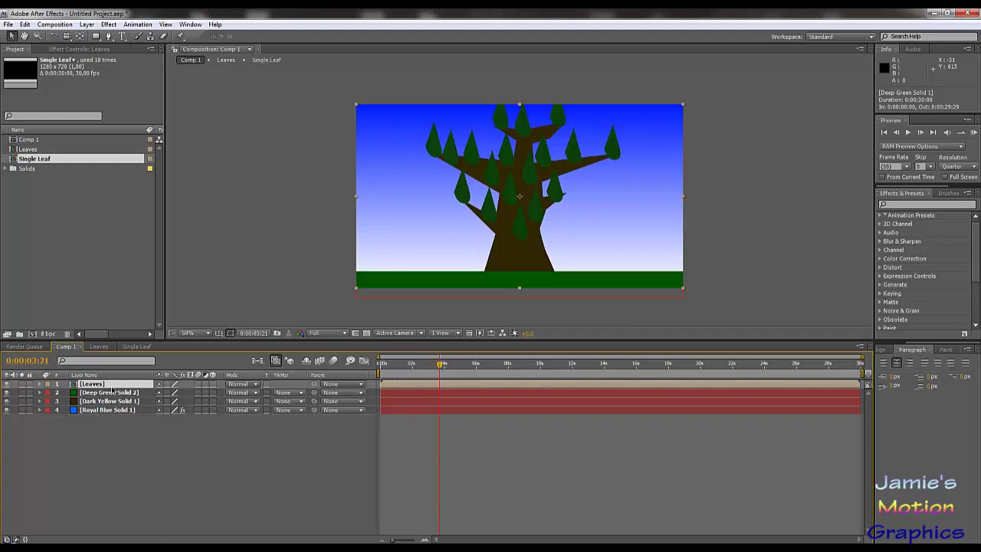
# Review the layer stack of the Leaves composition and collapse the properties of its first Single Leaf layer
pyautogui.click(98, 346)
pyautogui.scroll(-1, 124, 428)
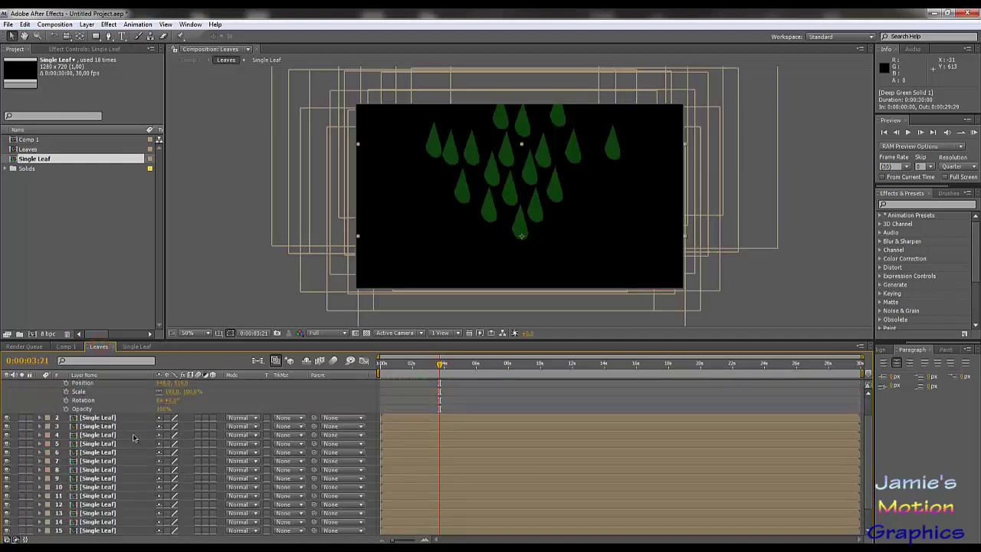
pyautogui.scroll(-1, 132, 438)
pyautogui.scroll(2, 133, 437)
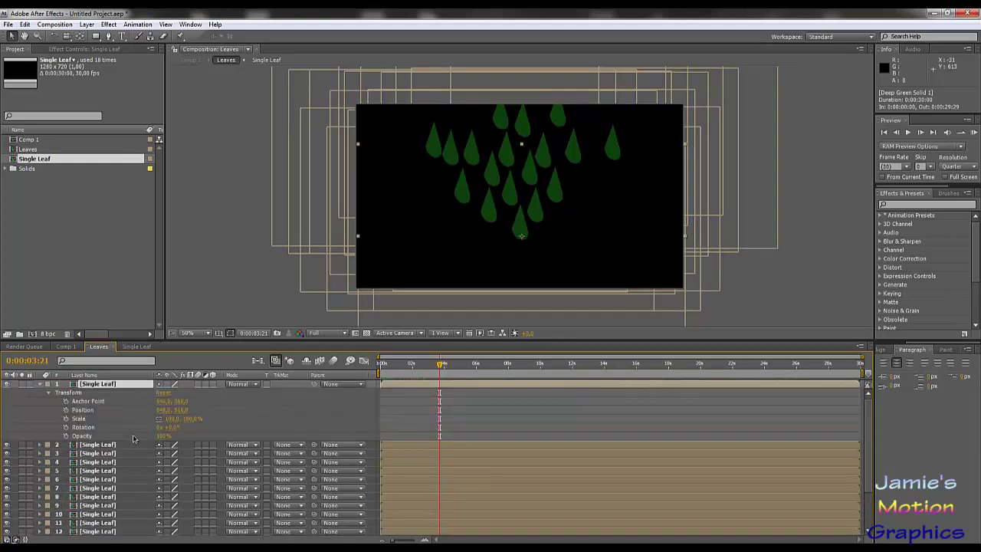
pyautogui.click(41, 385)
# Compare the nested Comp 1, Leaves and Single Leaf compositions, ending in Single Leaf with its layer deselected
pyautogui.click(65, 347)
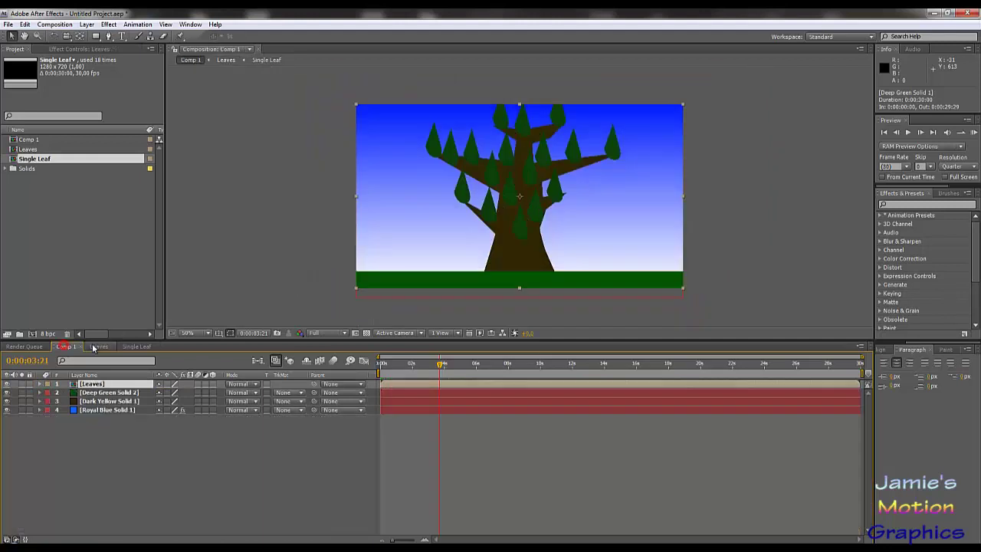
pyautogui.click(98, 347)
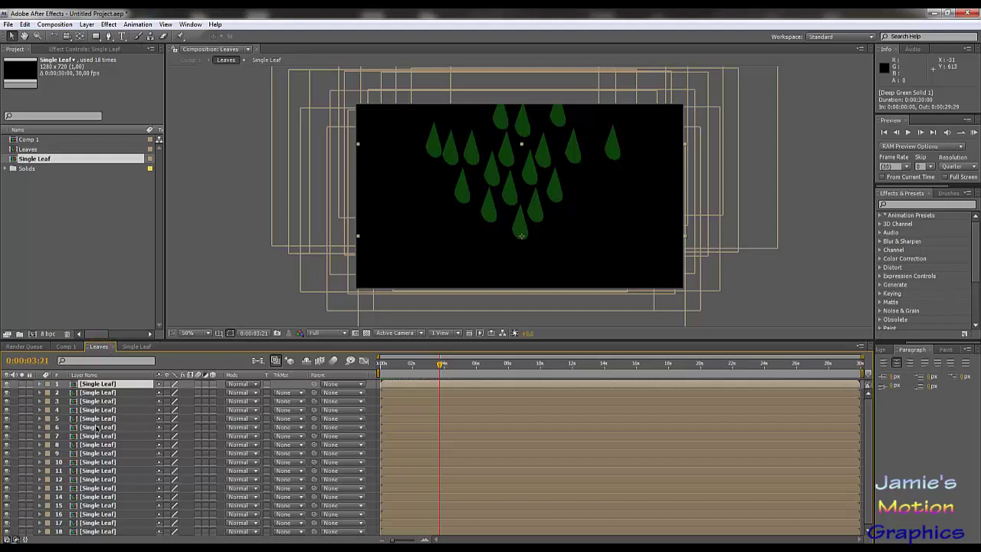
pyautogui.click(137, 347)
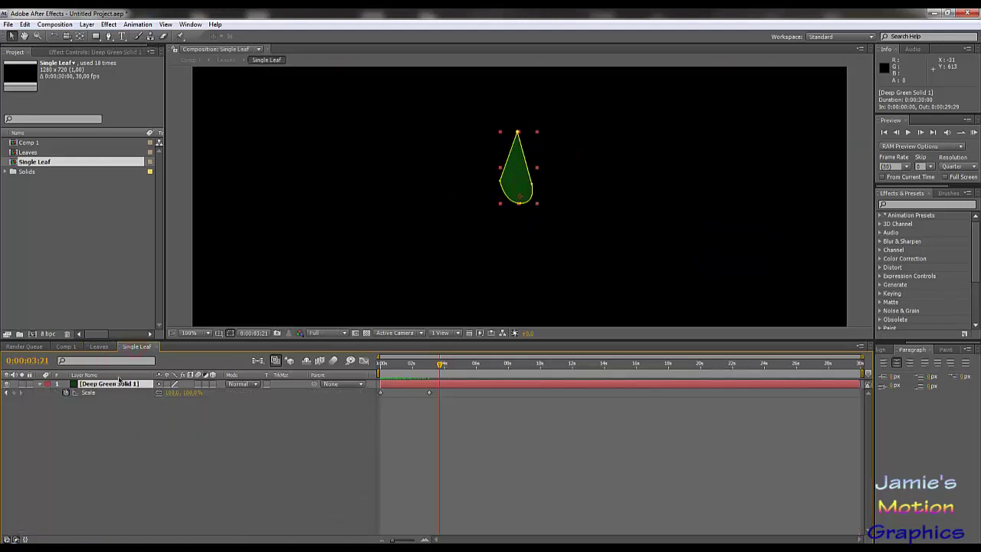
pyautogui.click(98, 347)
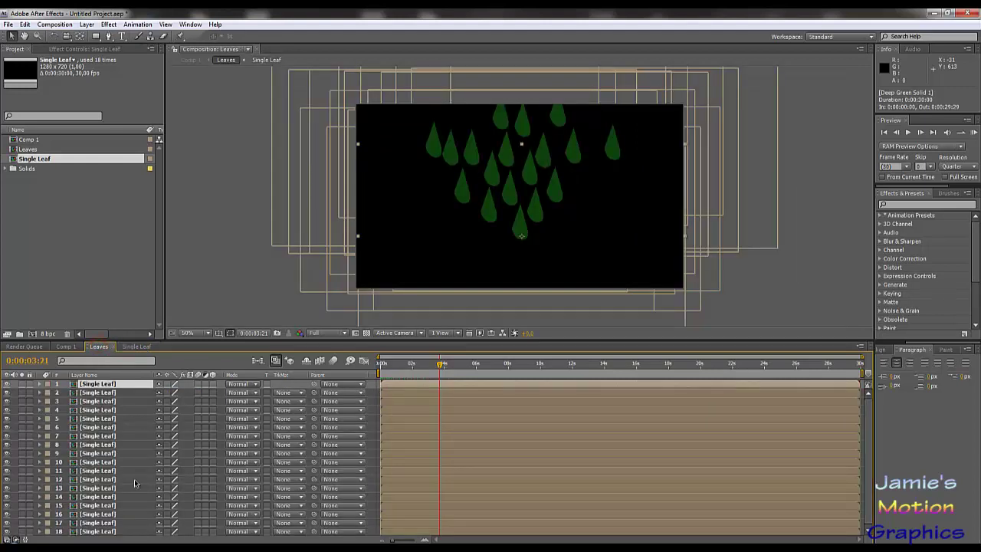
pyautogui.click(137, 346)
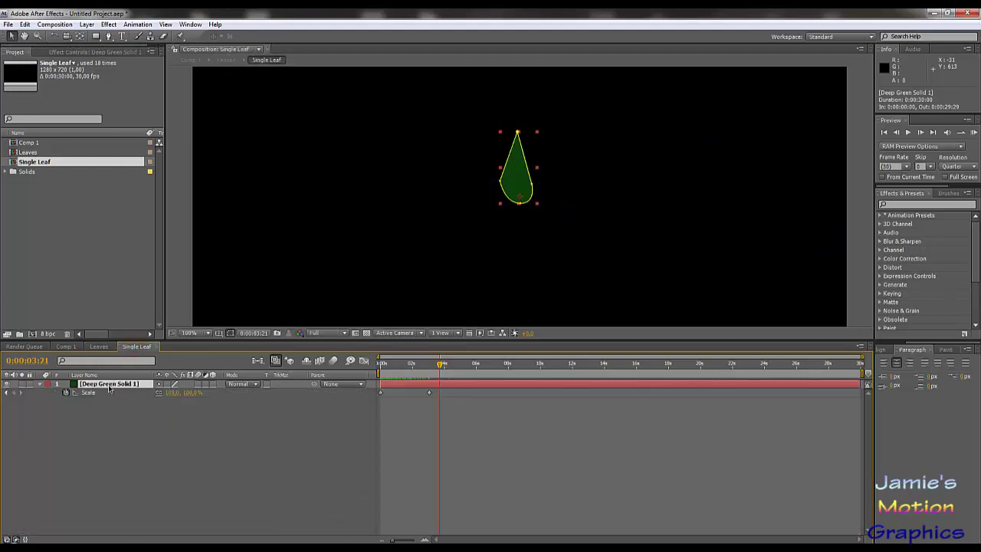
pyautogui.click(131, 476)
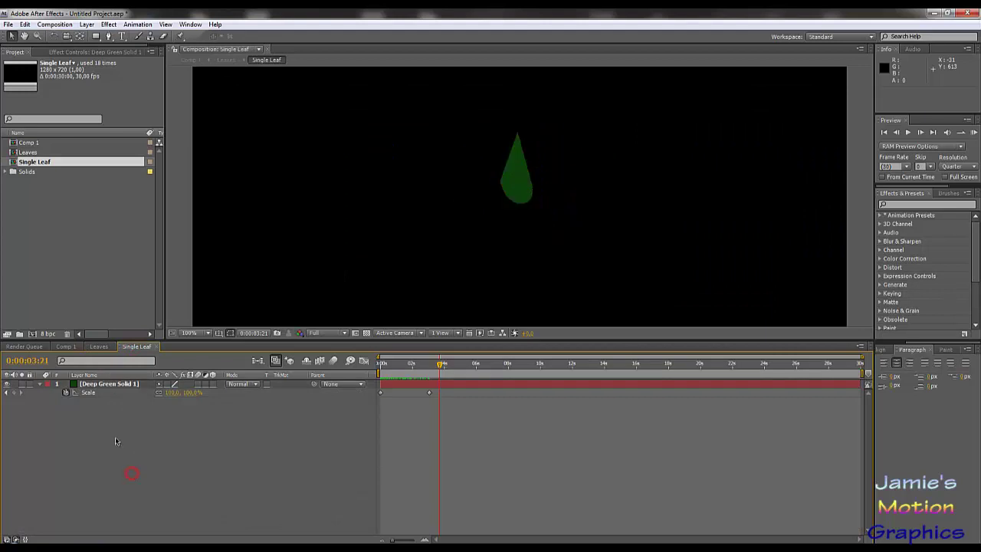
# Try duplicating the Deep Green Solid 1 layer four times inside Single Leaf, and undo all the duplications
pyautogui.click(110, 385)
pyautogui.hotkey('ctrl', 'd')
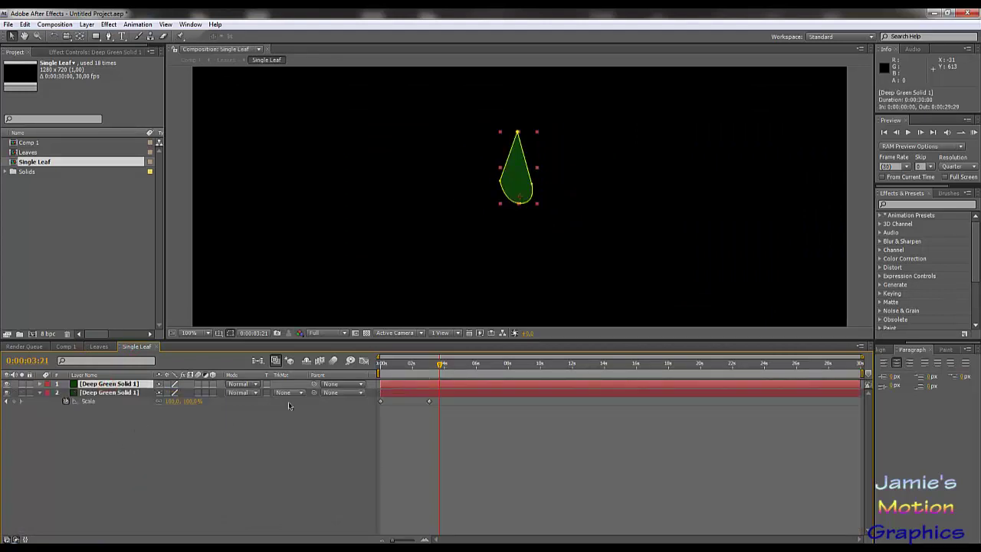
pyautogui.hotkey('ctrl', 'd')
pyautogui.hotkey('ctrl', 'd')
pyautogui.hotkey('ctrl', 'd')
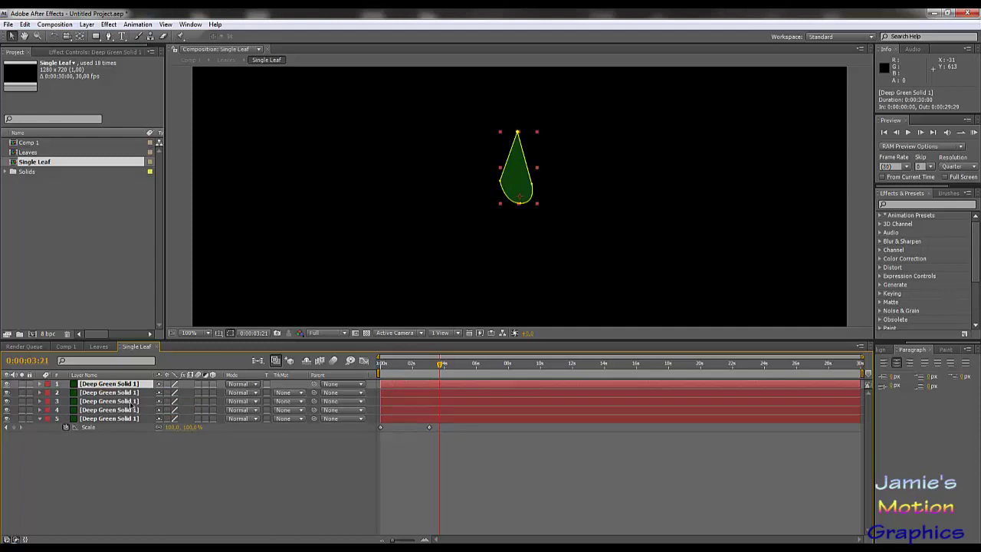
pyautogui.hotkey('ctrl', 'z')
pyautogui.hotkey('ctrl', 'z')
pyautogui.hotkey('ctrl', 'z')
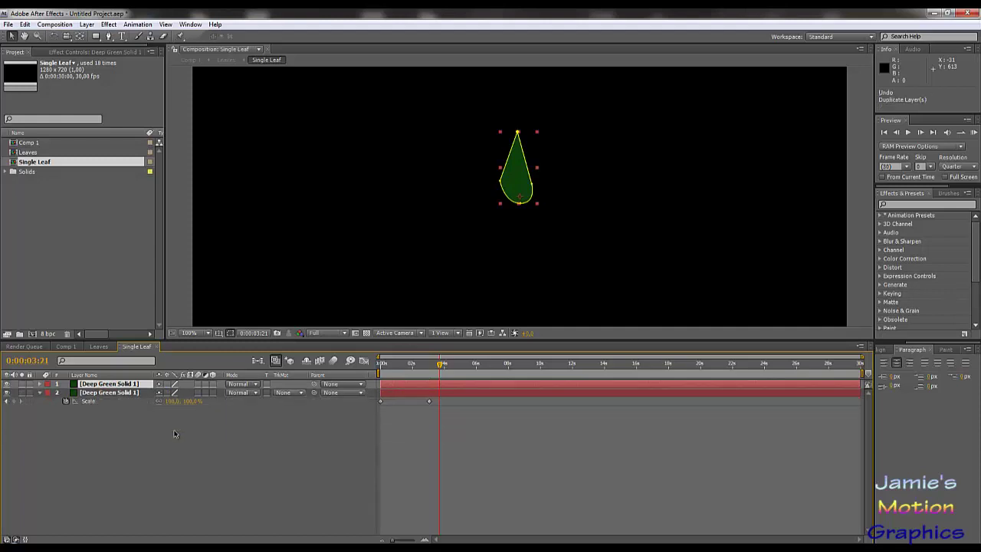
pyautogui.hotkey('ctrl', 'z')
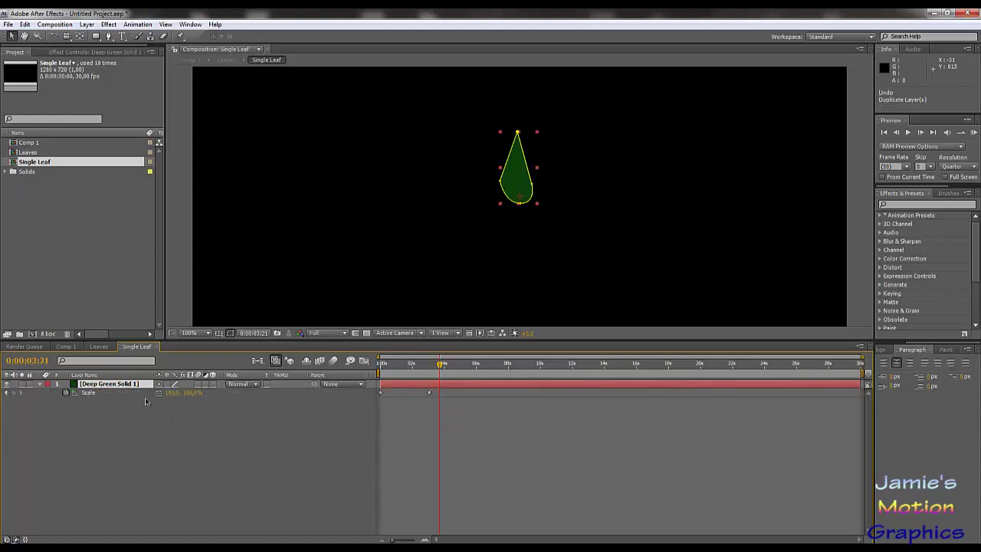
# Check the Leaves composition, return to Single Leaf, and duplicate Deep Green Solid 1 into a stack of eight layers
pyautogui.click(106, 347)
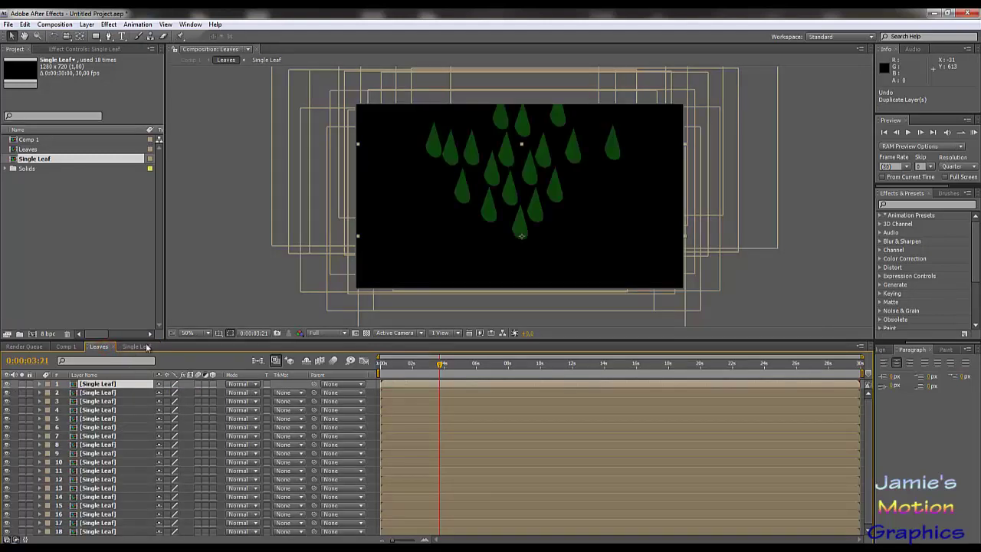
pyautogui.click(146, 347)
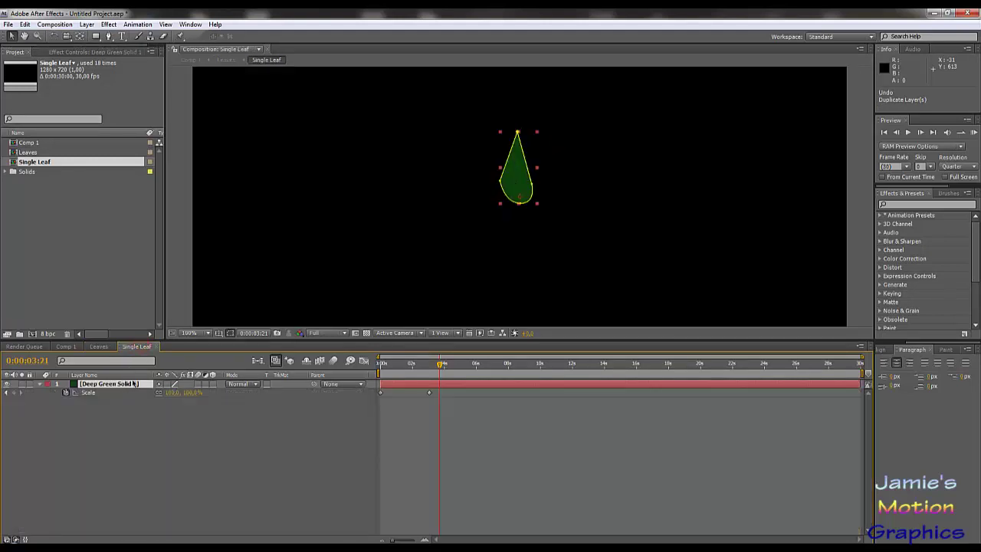
pyautogui.hotkey('ctrl', 'd')
pyautogui.hotkey('ctrl', 'd')
pyautogui.hotkey('ctrl', 'd')
pyautogui.hotkey('ctrl', 'd')
pyautogui.hotkey('ctrl', 'd')
pyautogui.hotkey('ctrl', 'd')
pyautogui.hotkey('ctrl', 'd')
pyautogui.hotkey('ctrl', 'd')
pyautogui.hotkey('ctrl', 'd')
pyautogui.hotkey('ctrl', 'd')
pyautogui.hotkey('ctrl', 'd')
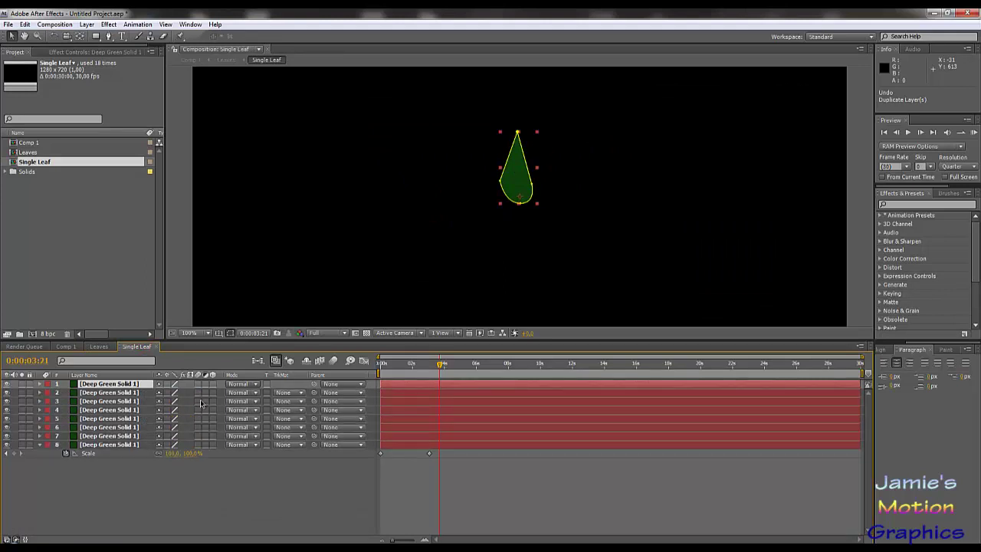
# Spread copies of the leaf to separate positions around the original in the Single Leaf composition
pyautogui.moveTo(518, 180); pyautogui.dragTo(384, 180)
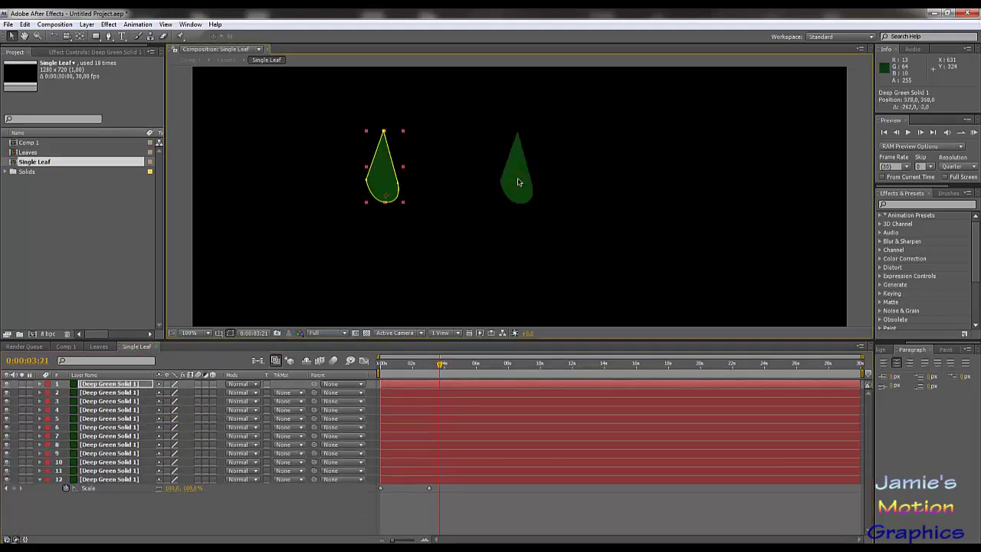
pyautogui.moveTo(518, 180); pyautogui.dragTo(618, 270)
pyautogui.moveTo(517, 187); pyautogui.dragTo(249, 431)
# Move the ending Scale keyframe of the bottommost Deep Green Solid 1 layer to 0:00:03:27
pyautogui.click(124, 480)
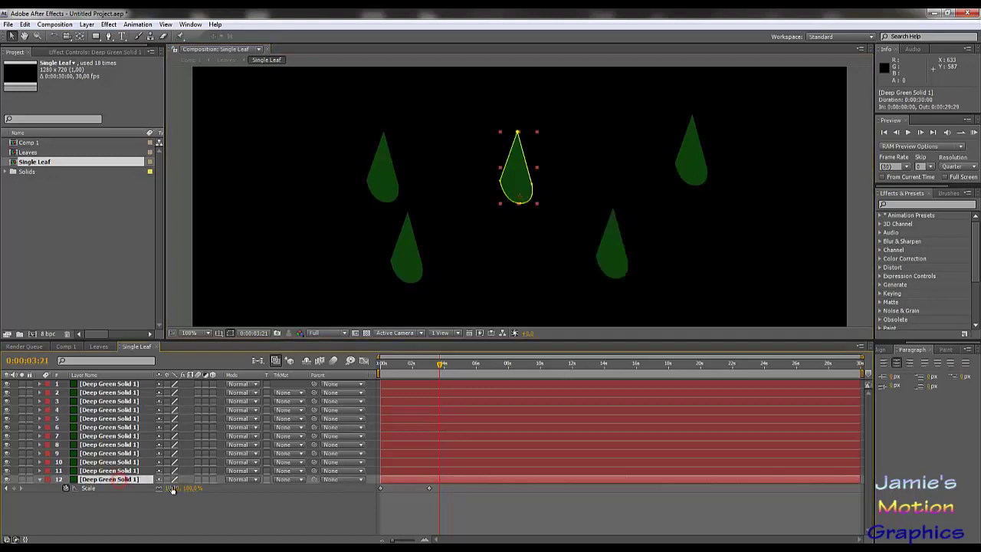
pyautogui.moveTo(441, 376)
pyautogui.mouseDown()
pyautogui.moveTo(428, 376)
pyautogui.moveTo(447, 377)
pyautogui.mouseUp()
pyautogui.moveTo(430, 489); pyautogui.dragTo(442, 491)
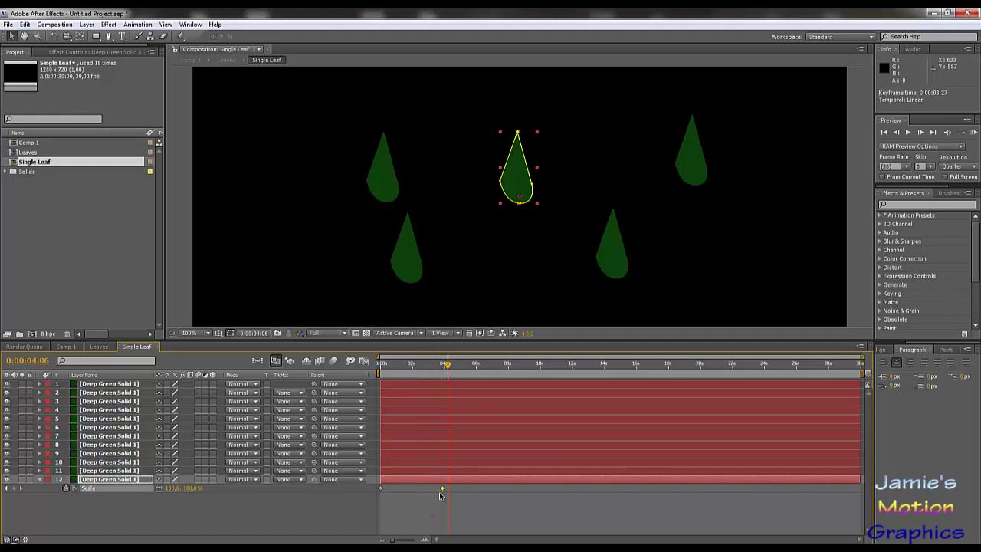
# Reveal the Scale property of layer 11 and move its ending keyframe to 0:00:03:26
pyautogui.click(128, 471)
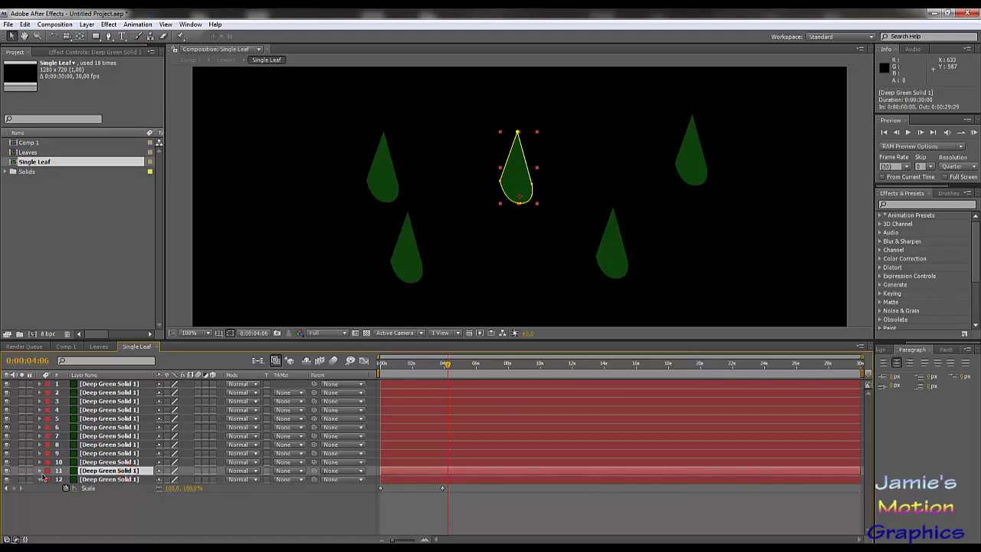
pyautogui.click(38, 474)
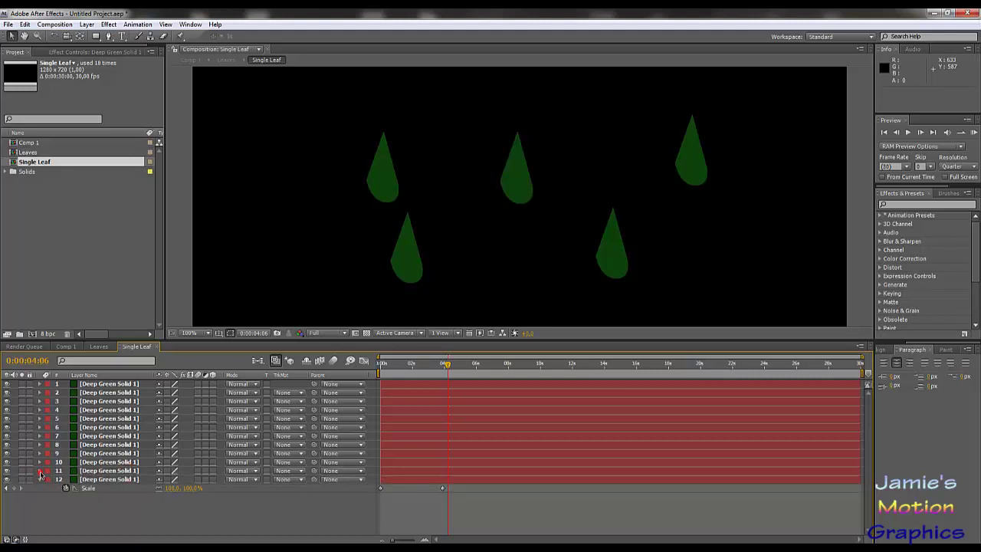
pyautogui.click(41, 471)
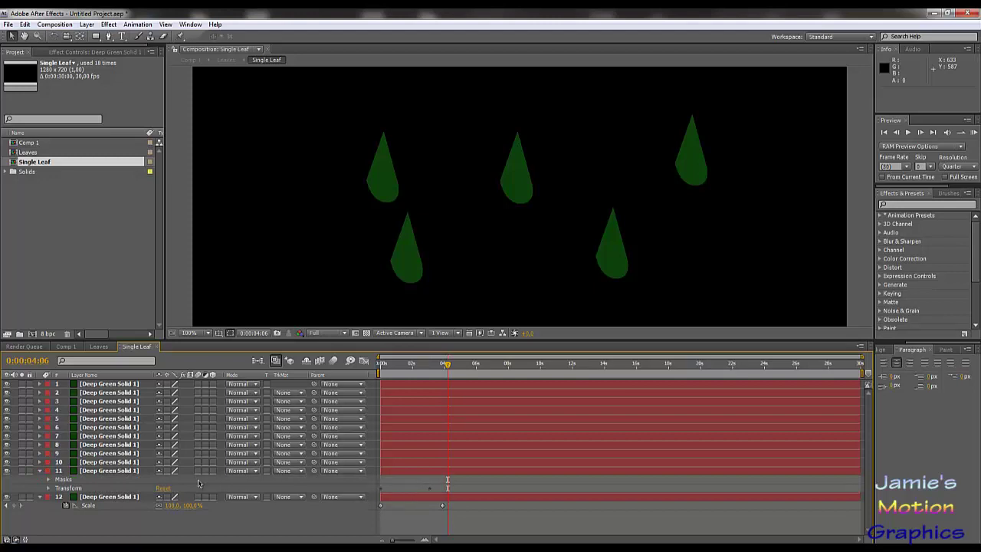
pyautogui.click(77, 489)
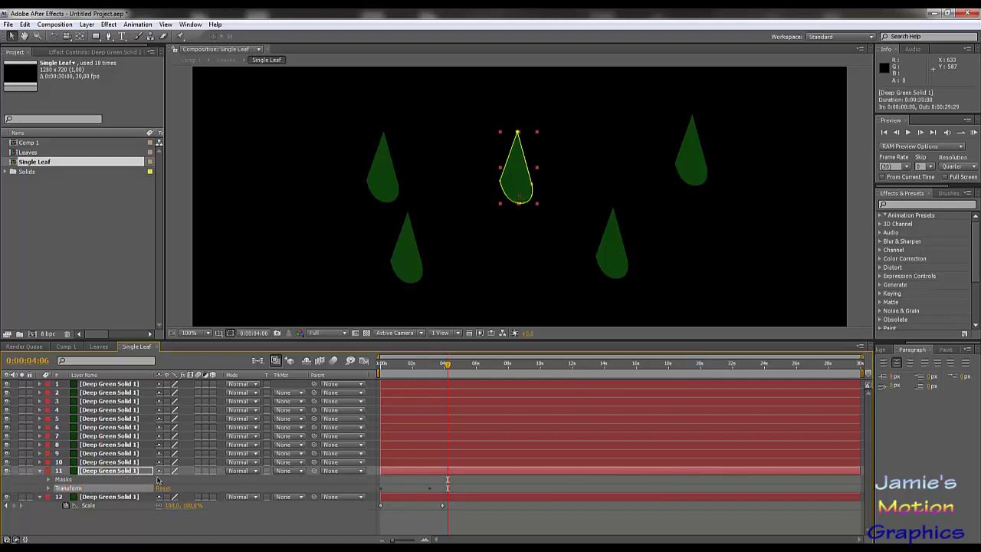
pyautogui.press('s')
pyautogui.moveTo(429, 481); pyautogui.dragTo(442, 484)
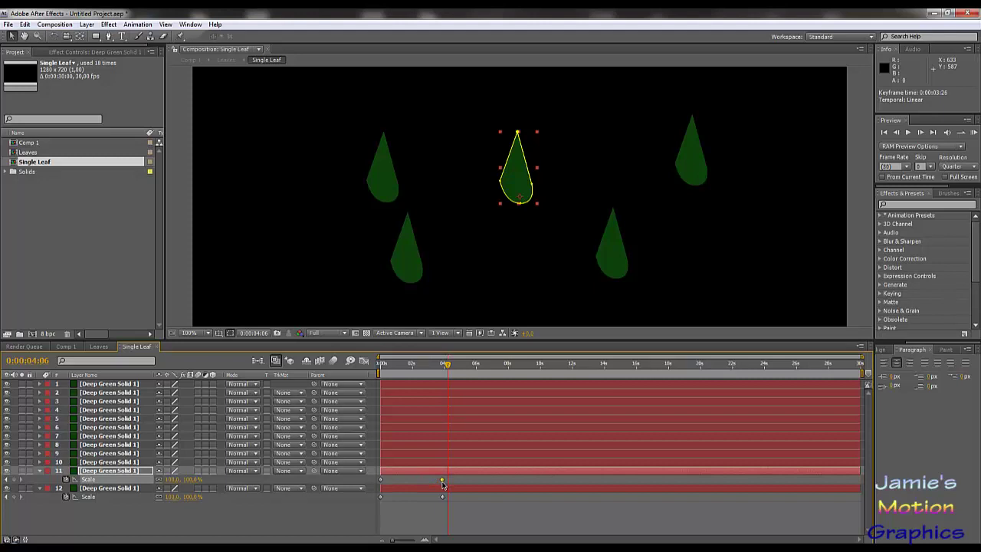
# Delete the eleven duplicate Deep Green Solid 1 layers, keeping only the original leaf layer
pyautogui.keyDown('shift'); pyautogui.click(111, 386); pyautogui.keyUp('shift')
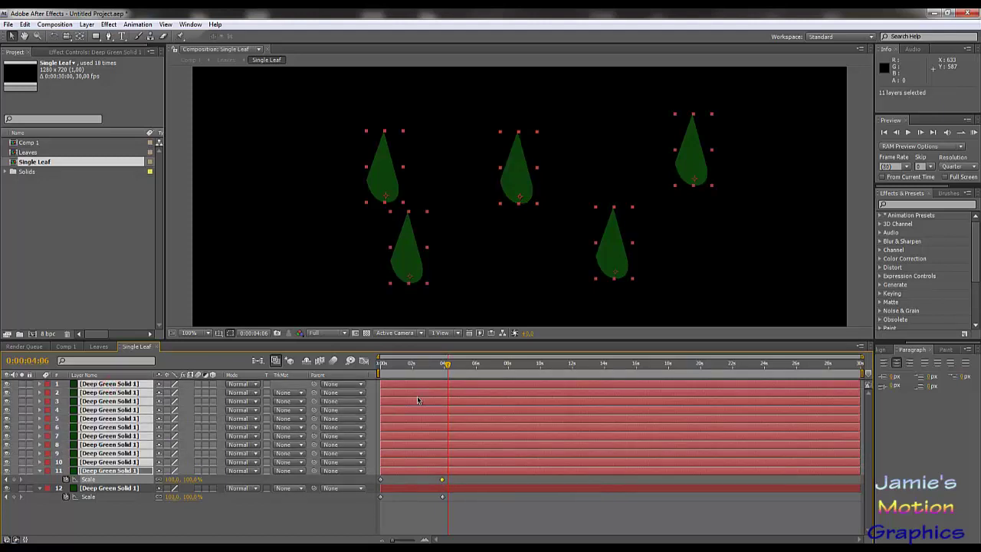
pyautogui.press('Delete')
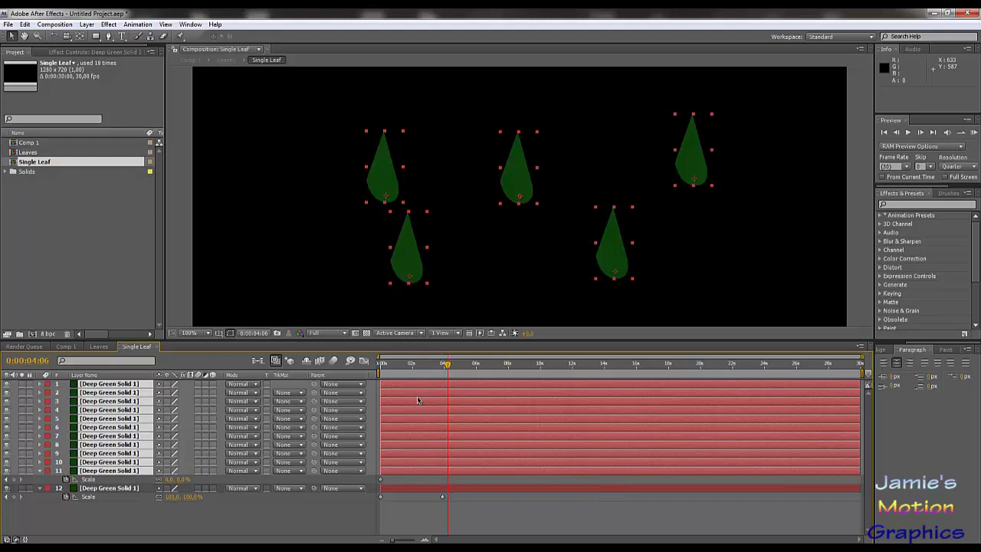
pyautogui.press('Delete')
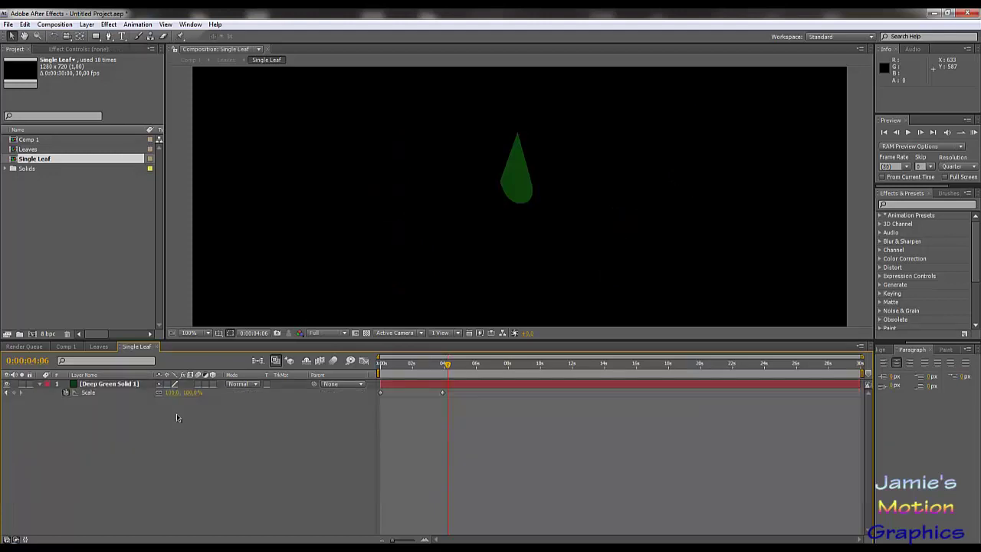
# Scrub through the first four seconds to examine the leaf growth in Single Leaf, Leaves and Comp 1
pyautogui.moveTo(450, 370); pyautogui.dragTo(442, 375)
pyautogui.click(101, 348)
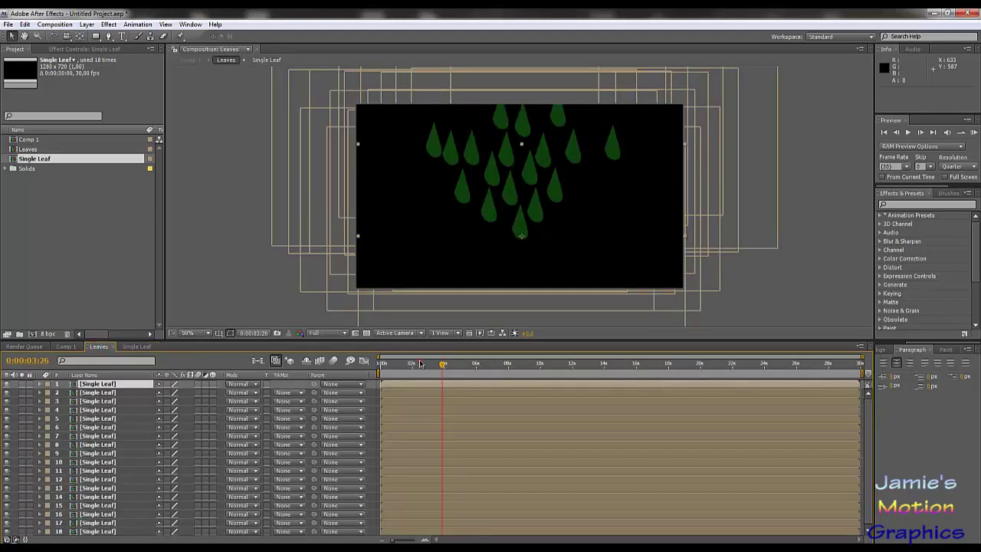
pyautogui.moveTo(421, 363); pyautogui.dragTo(447, 372)
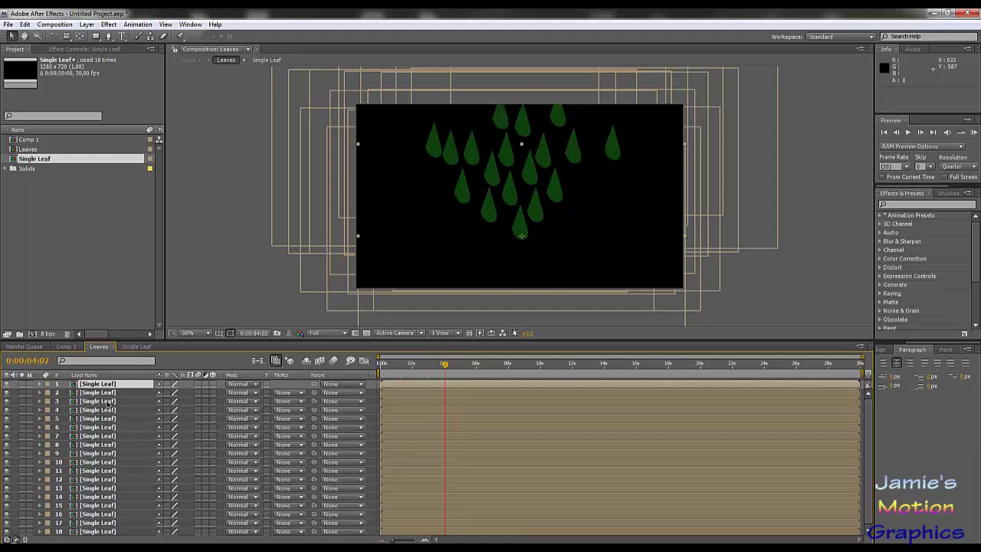
pyautogui.click(137, 347)
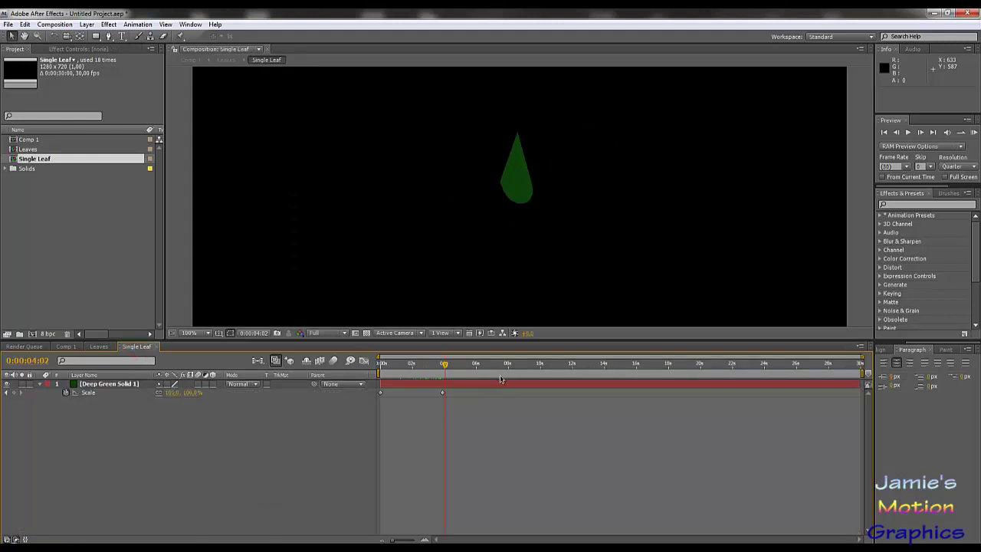
pyautogui.moveTo(430, 366); pyautogui.dragTo(379, 364)
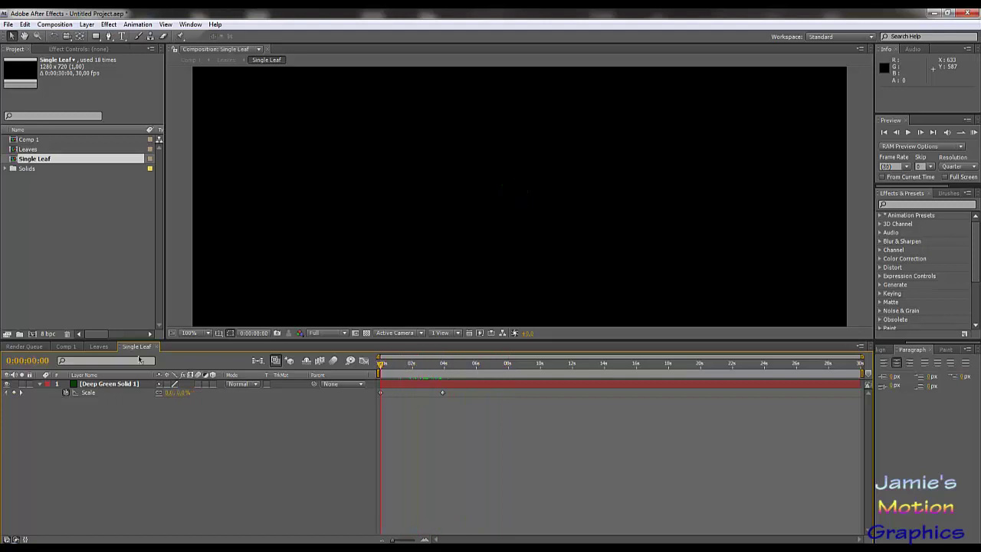
pyautogui.click(65, 346)
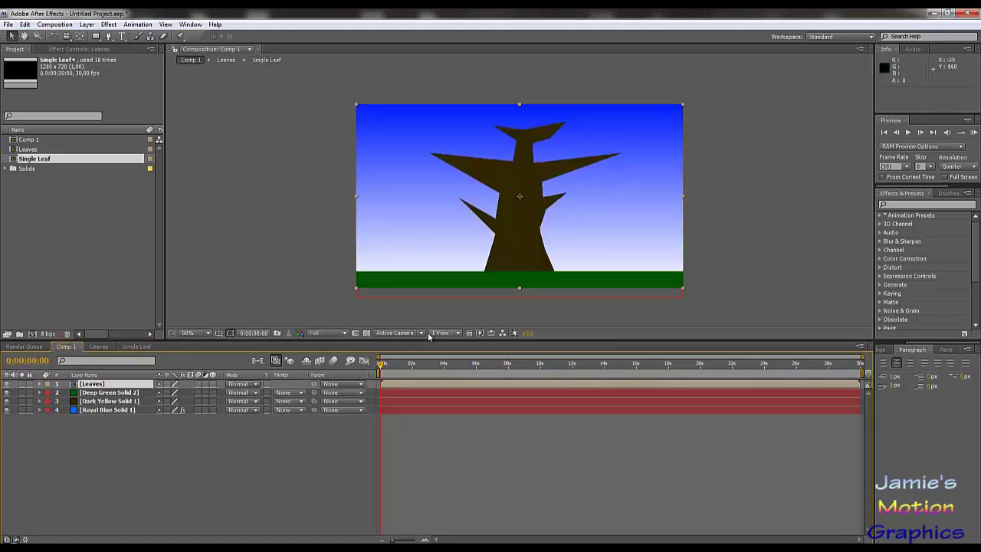
pyautogui.moveTo(420, 363); pyautogui.dragTo(450, 365)
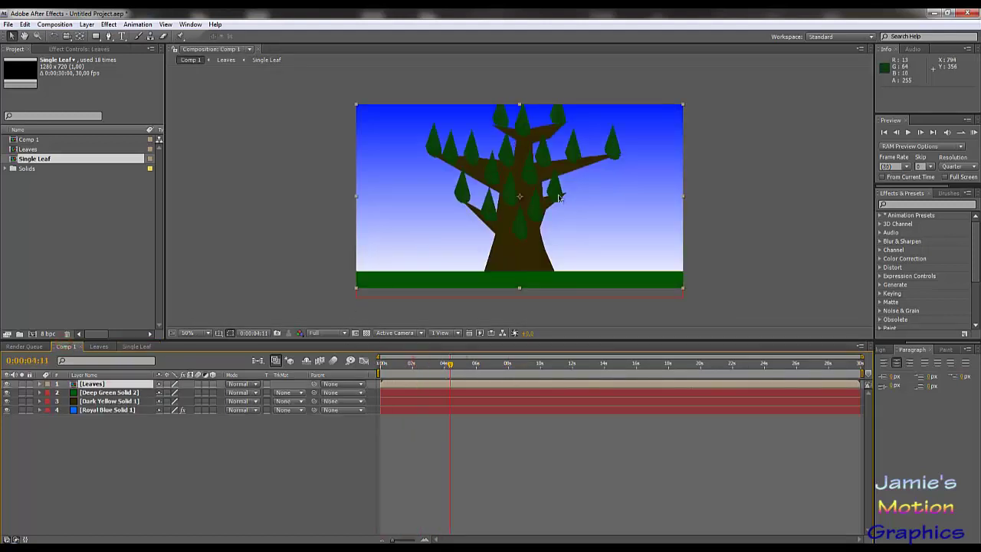
# Rotate the first Single Leaf layer in the Leaves composition to 144°
pyautogui.click(559, 197)
pyautogui.doubleClick(560, 197)
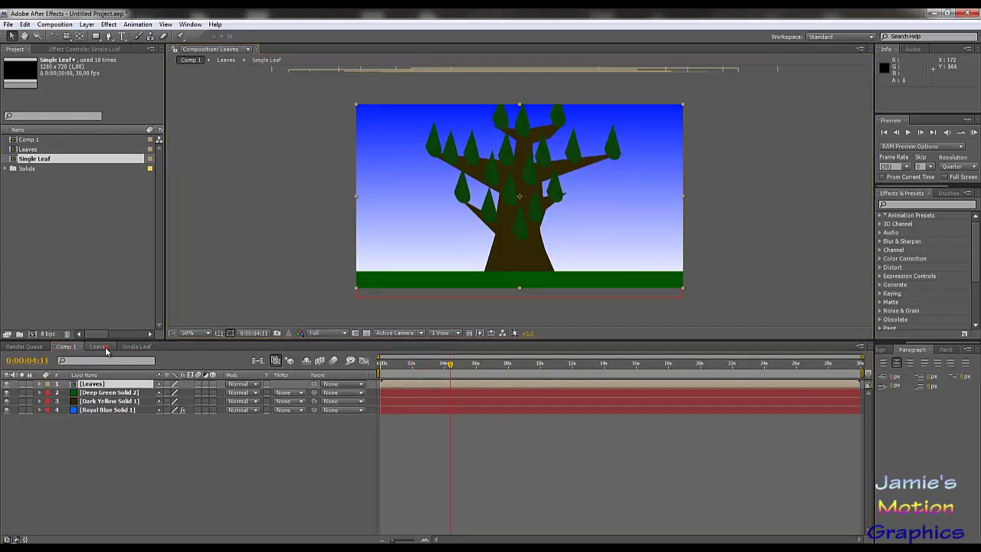
pyautogui.click(553, 197)
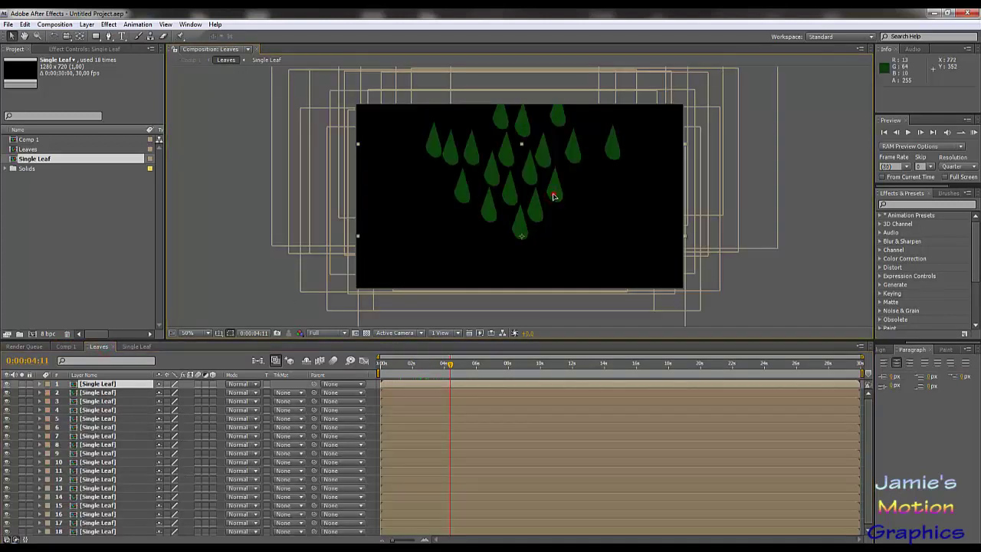
pyautogui.click(817, 279)
pyautogui.click(556, 197)
pyautogui.press('r')
pyautogui.moveTo(169, 394); pyautogui.dragTo(255, 404)
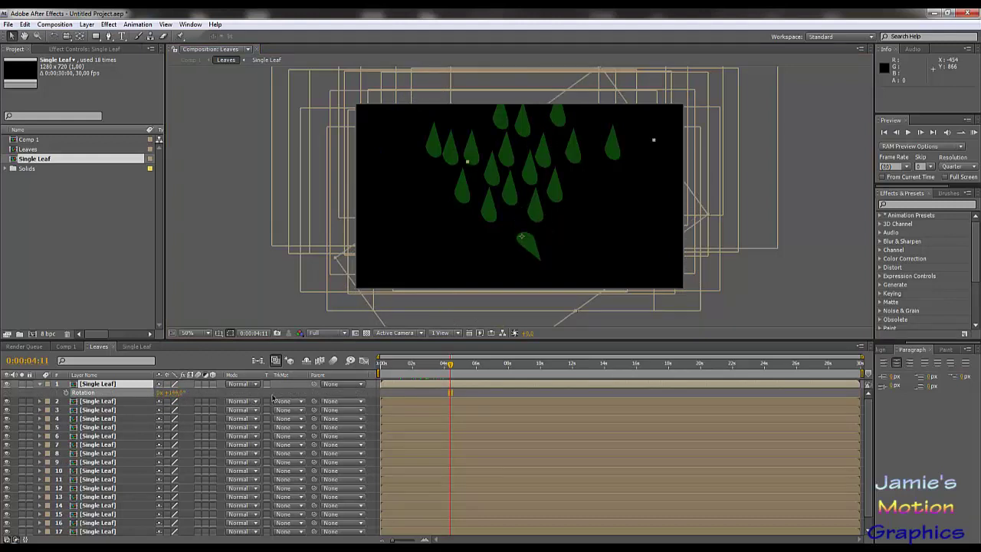
# Examine how the rotated leaf copy appears in Leaves, Single Leaf and Comp 1
pyautogui.moveTo(432, 365); pyautogui.dragTo(458, 371)
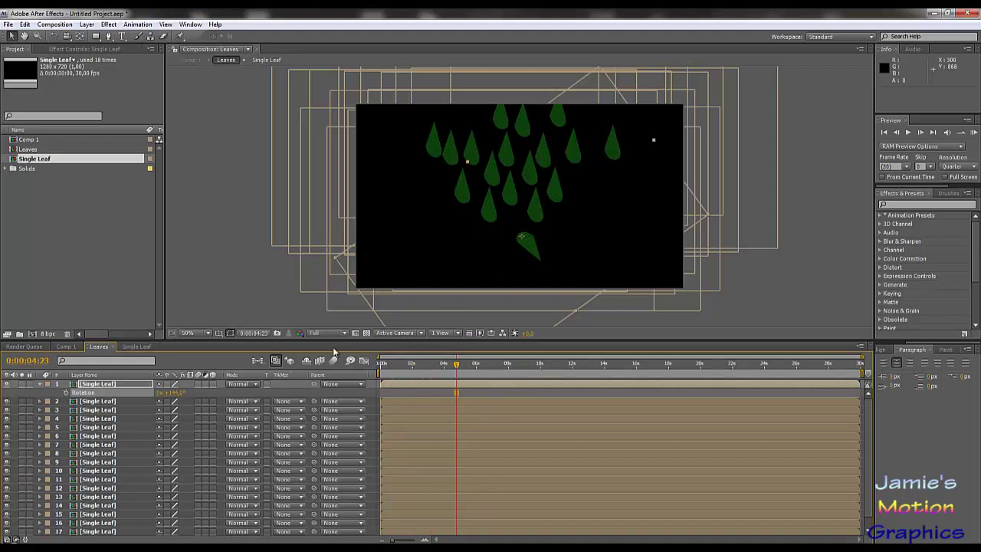
pyautogui.click(138, 346)
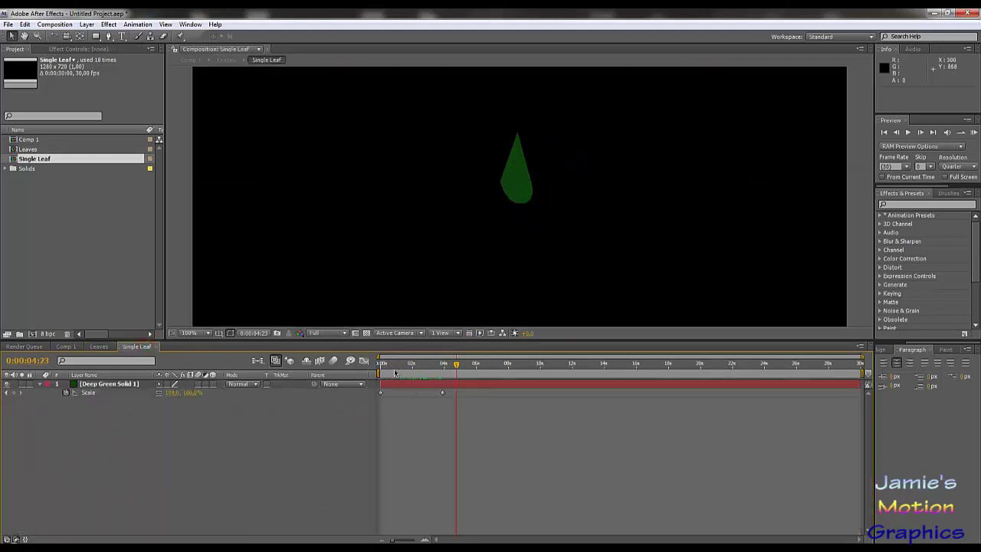
pyautogui.click(98, 347)
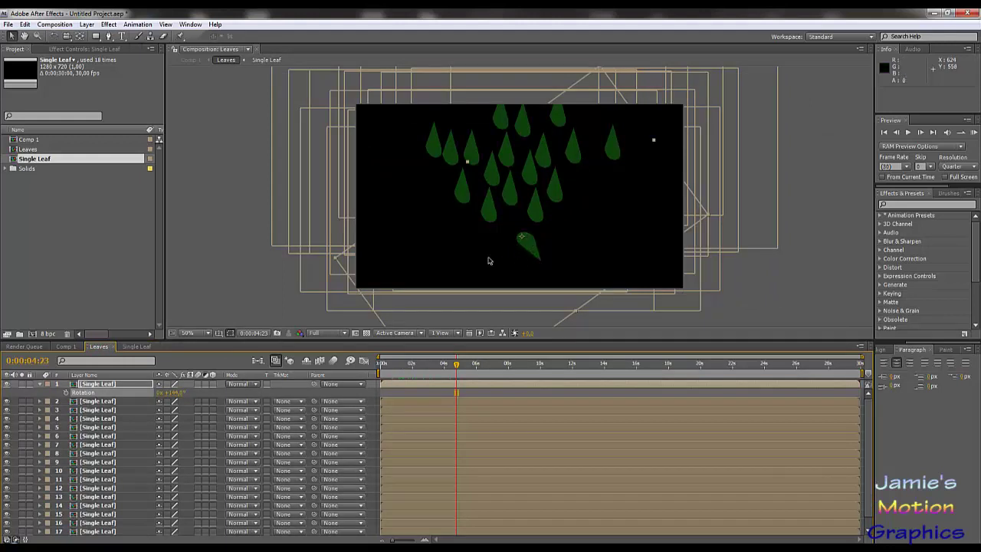
pyautogui.click(66, 346)
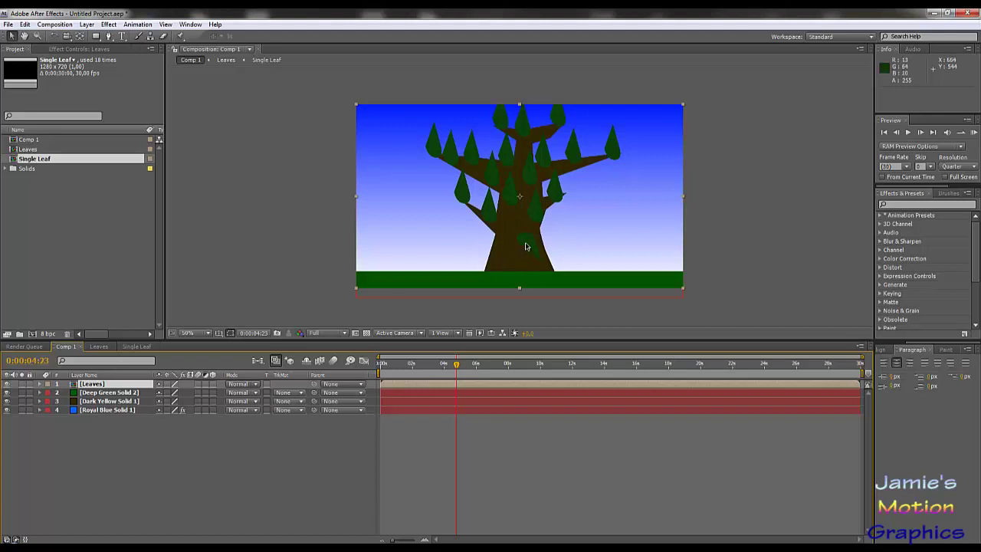
pyautogui.click(105, 347)
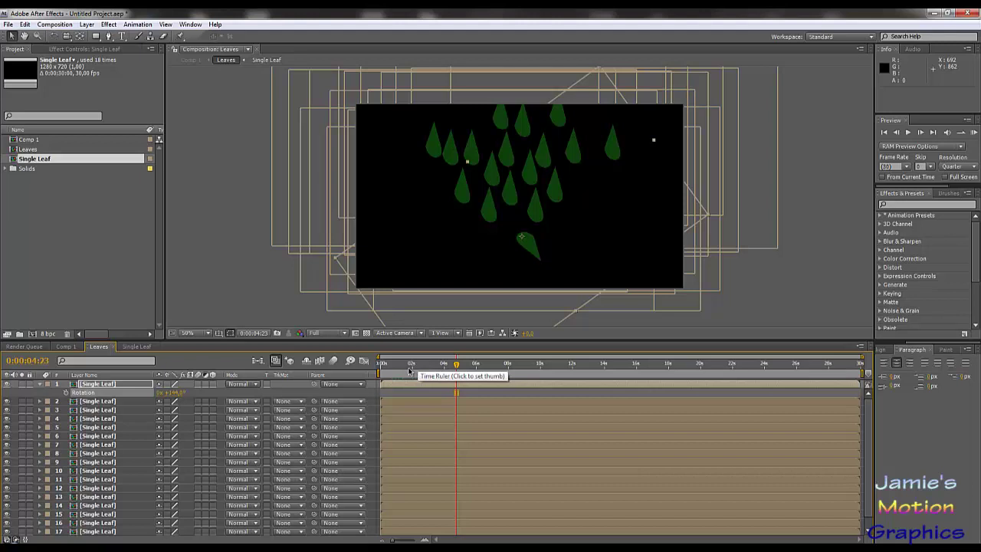
# Try shifting the Deep Green Solid 1 leaf horizontally to about X 847 in Single Leaf, check Comp 1, and undo the shift
pyautogui.click(131, 345)
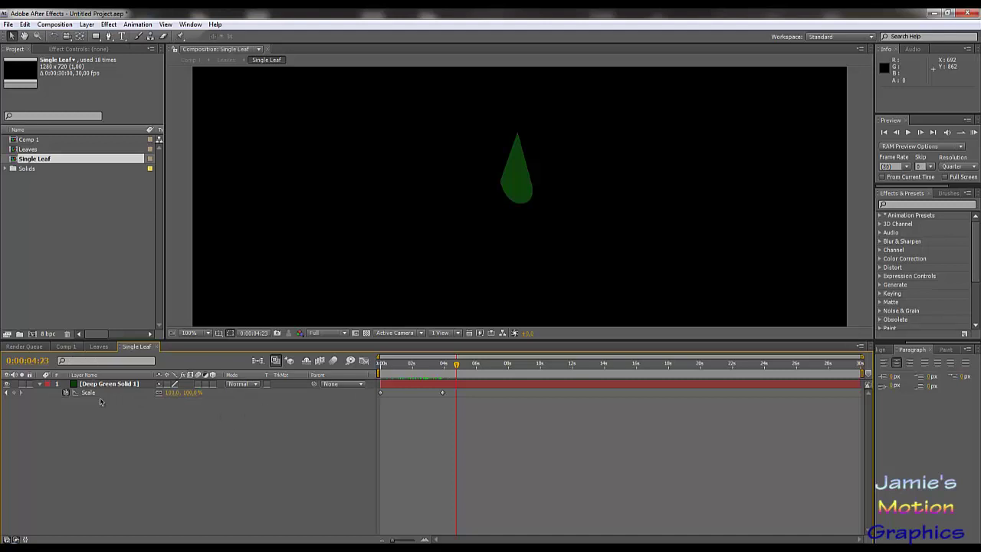
pyautogui.press('p')
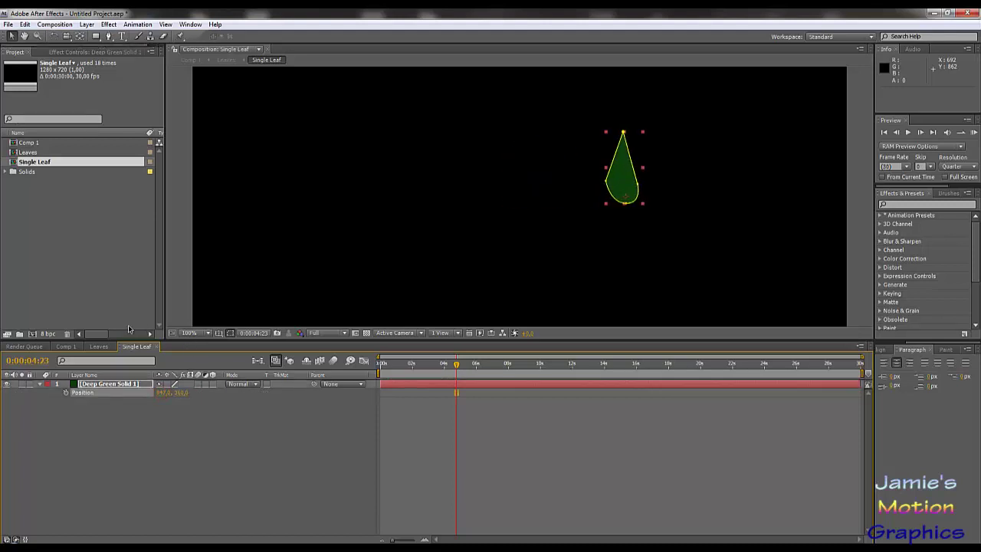
pyautogui.click(98, 347)
pyautogui.click(74, 350)
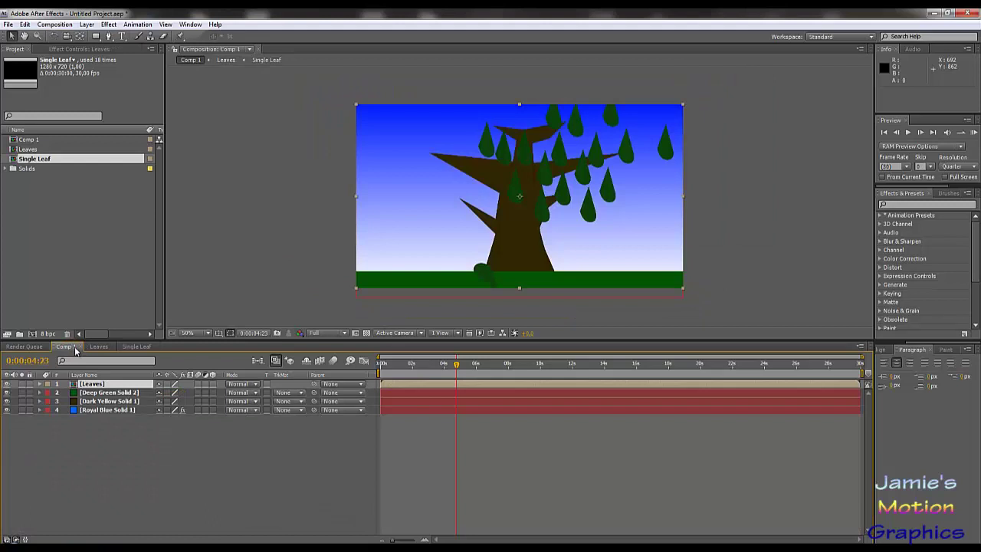
pyautogui.click(139, 346)
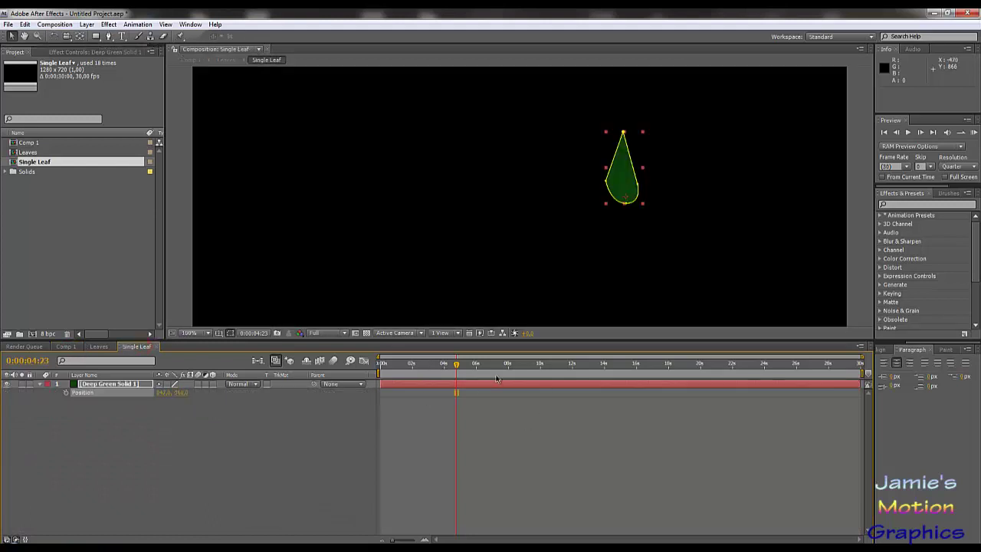
pyautogui.hotkey('ctrl', 'z')
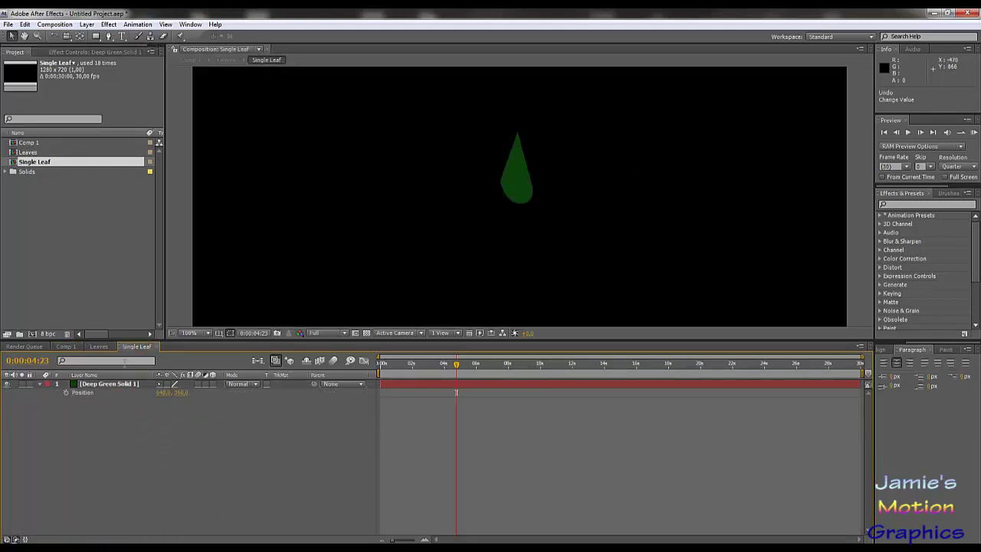
# Check the foliage placement in Leaves and Comp 1 after undoing the position change
pyautogui.click(66, 347)
pyautogui.click(99, 347)
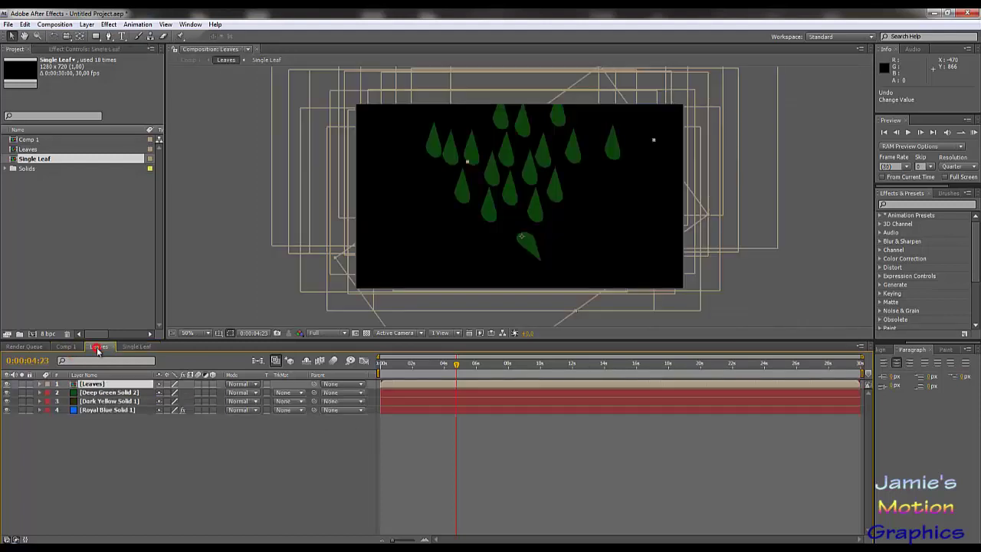
pyautogui.click(72, 348)
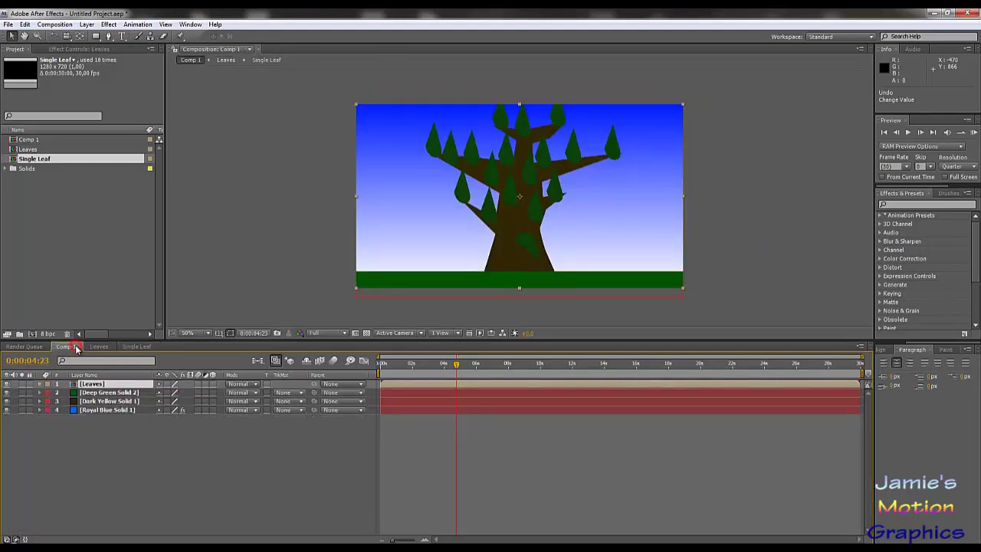